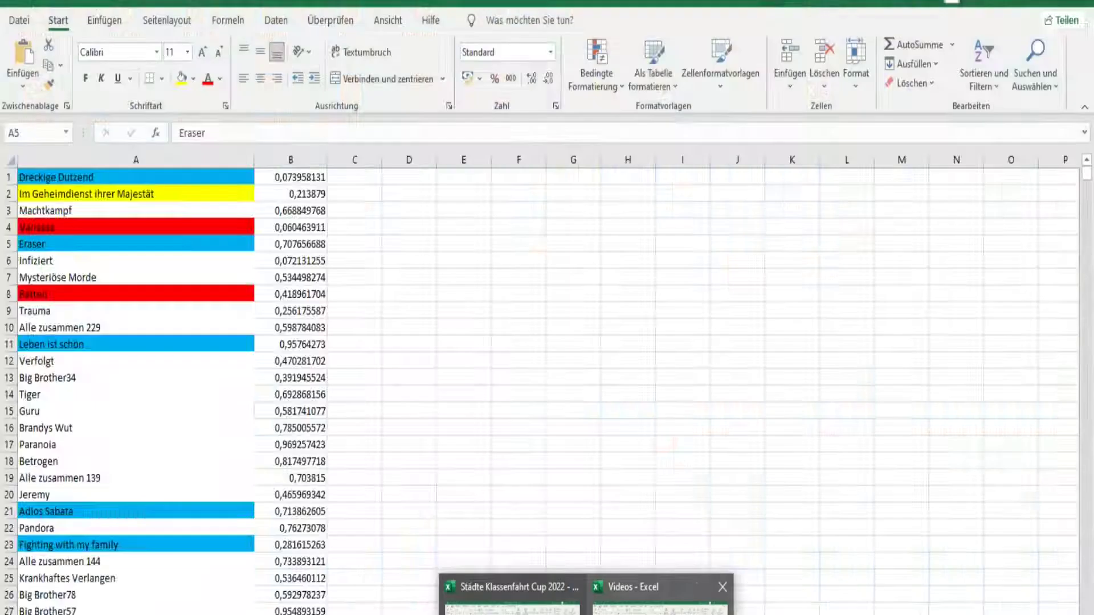
Step: Switch to the Städte Klassenfahrt Cup 2022 workbook and go to the end of its alphabetical city list
mouse_move(512, 595)
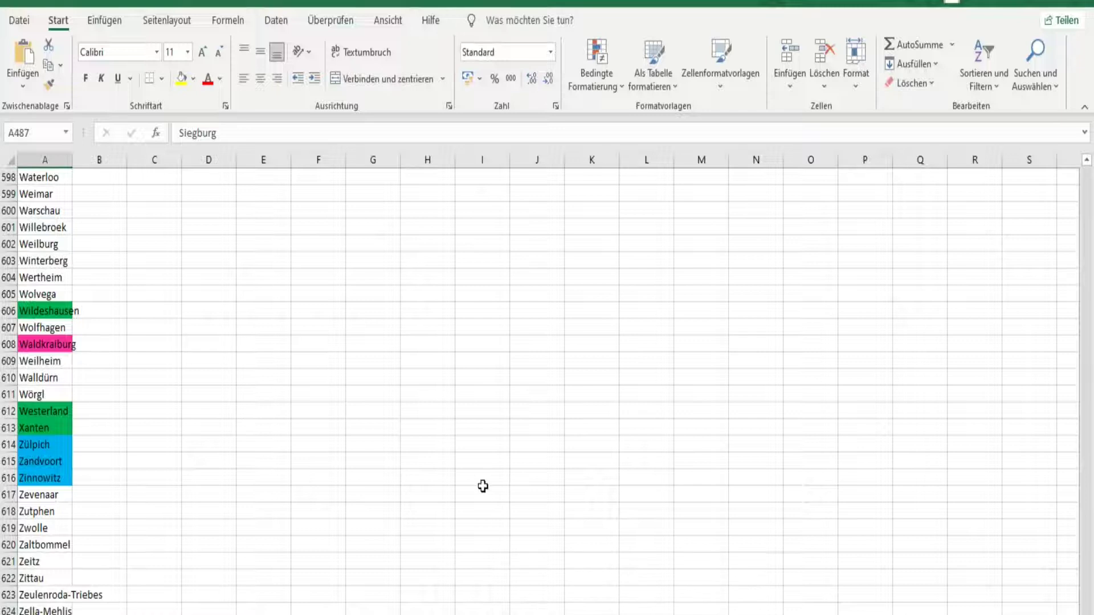
scroll(279, 548, up, 20)
scroll(279, 547, up, 20)
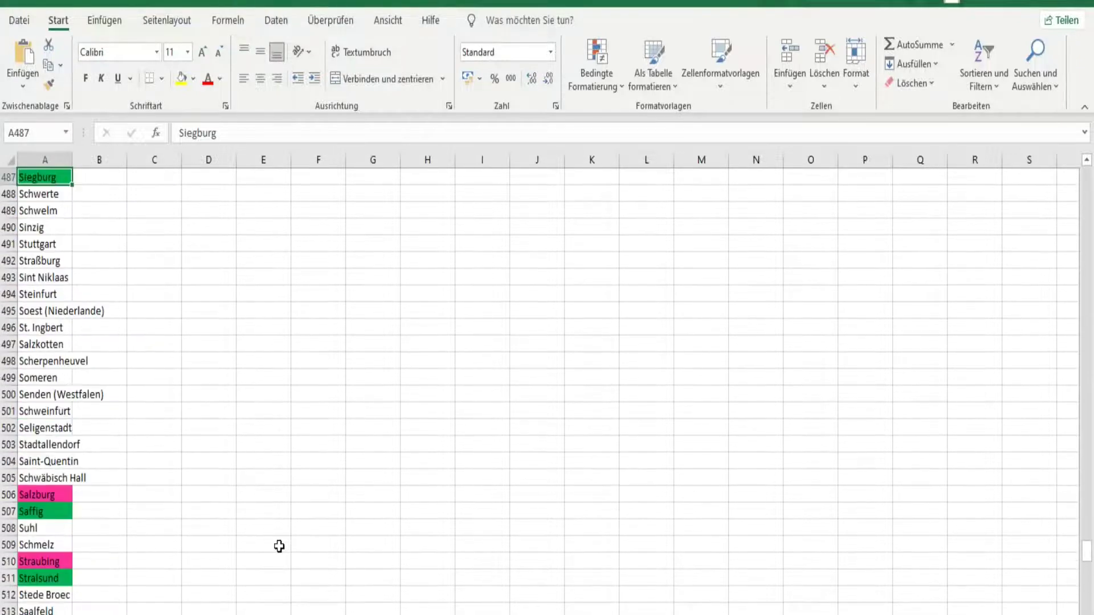
scroll(280, 547, down, 20)
scroll(280, 546, down, 20)
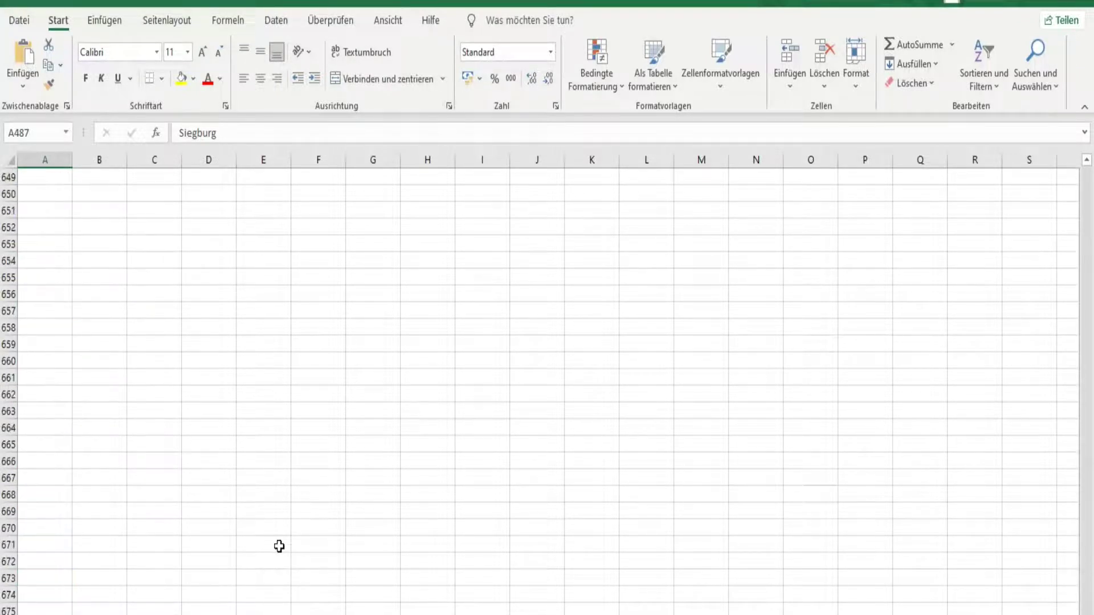
scroll(279, 546, up, 10)
Step: Examine the highlighted and unhighlighted cities from T to Z at the end of the alphabetical list
click(53, 561)
scroll(147, 403, up, 3)
scroll(146, 403, down, 3)
click(36, 379)
click(43, 394)
click(54, 562)
click(44, 392)
click(47, 428)
click(48, 481)
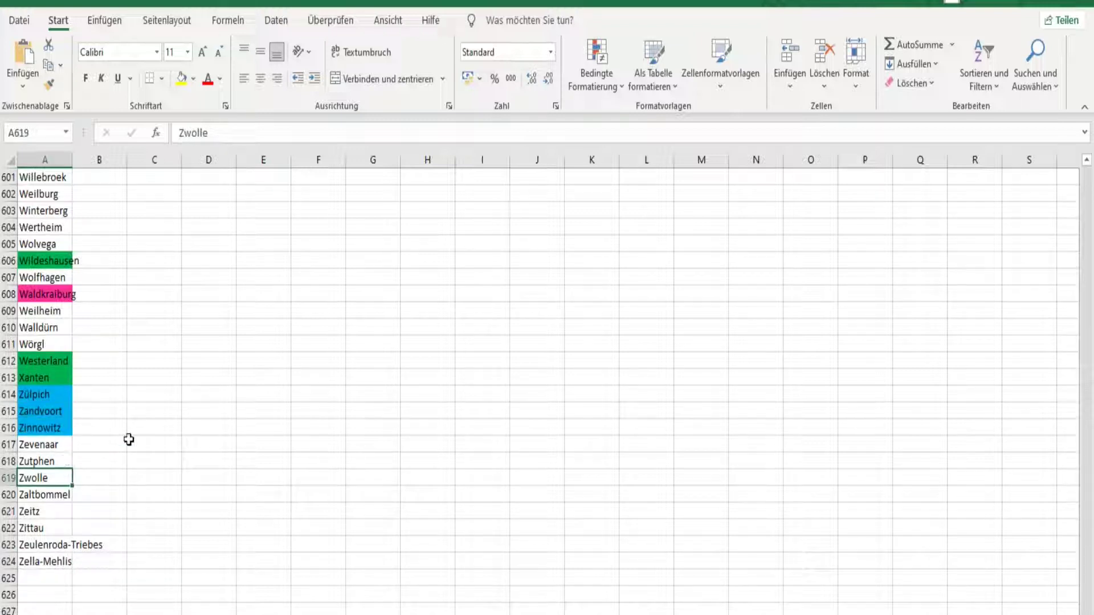
click(46, 493)
scroll(127, 467, up, 10)
scroll(127, 467, up, 12)
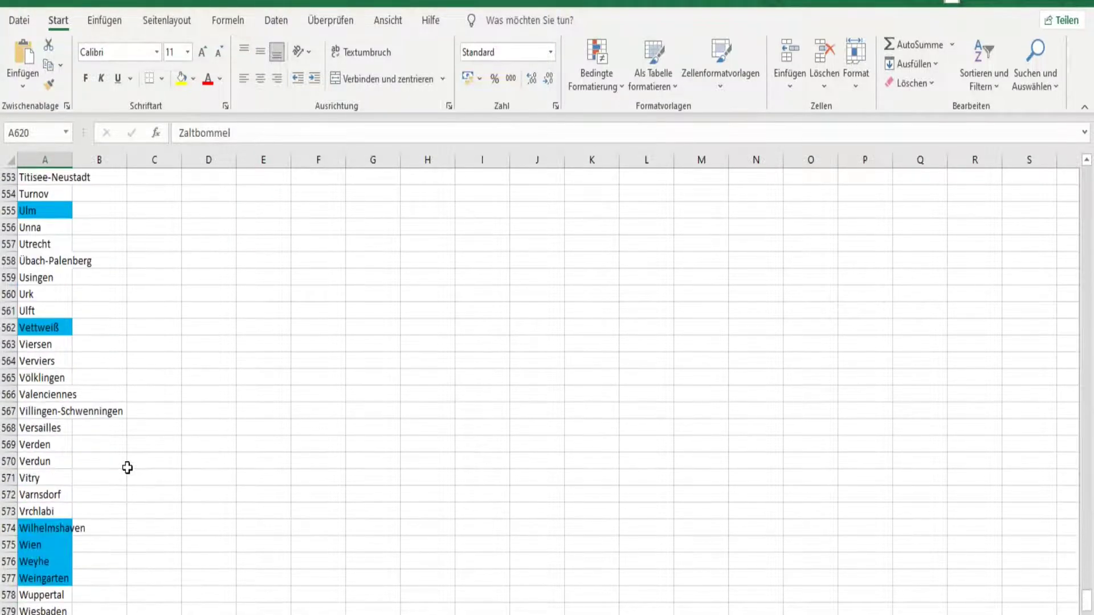
scroll(127, 467, down, 12)
scroll(127, 467, down, 11)
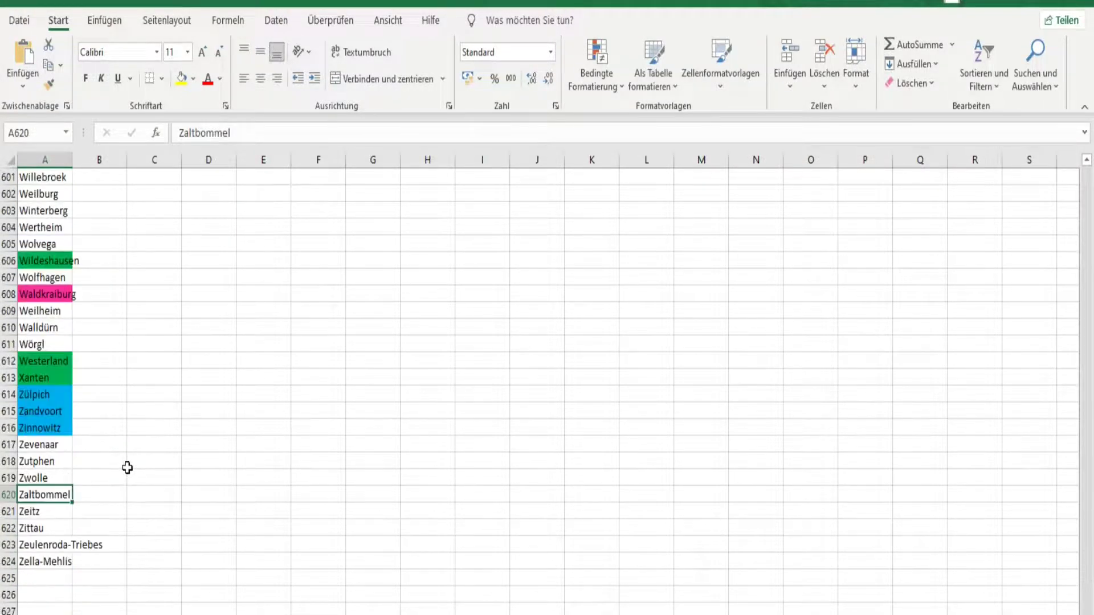
scroll(127, 467, up, 1)
scroll(152, 452, up, 13)
scroll(151, 452, up, 6)
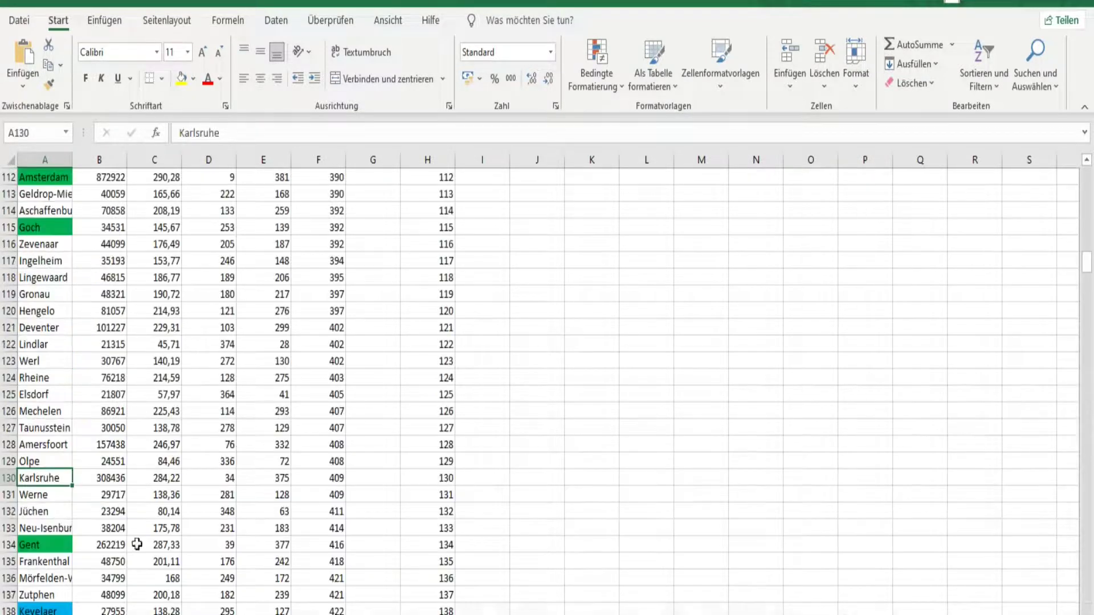
Step: Sort the city table in A1:H624 by the cell values of column B in ascending order
scroll(240, 447, up, 20)
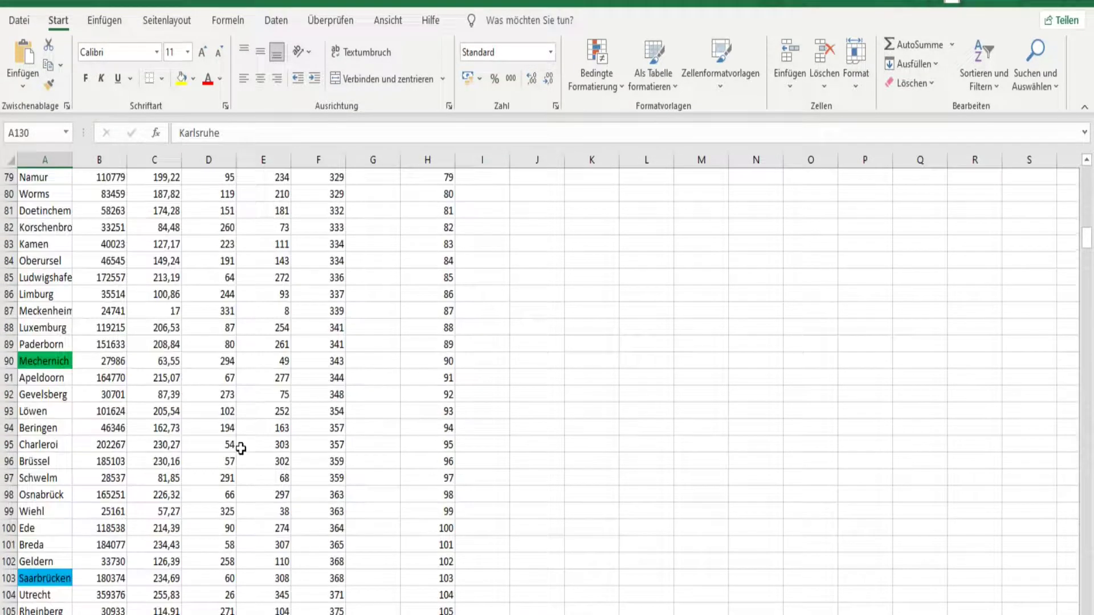
scroll(242, 449, up, 15)
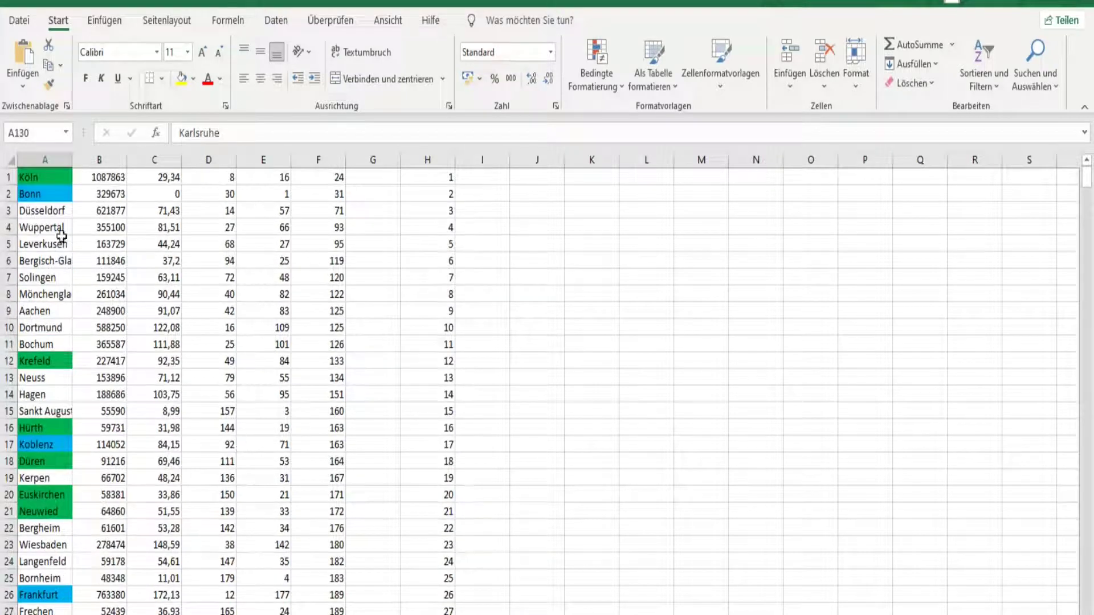
drag(56, 176, 428, 599)
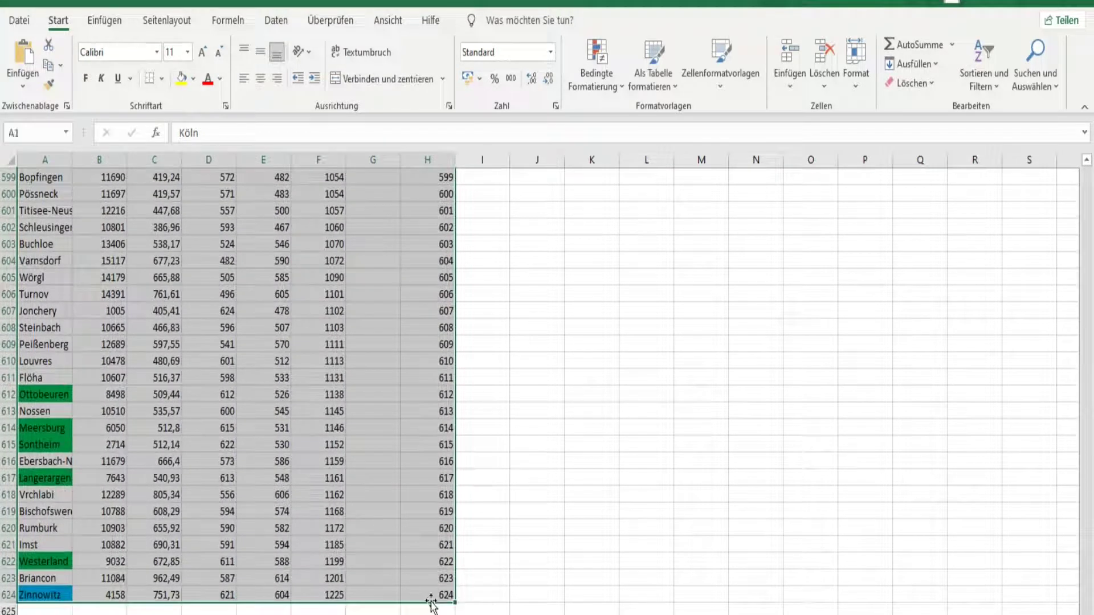
click(990, 88)
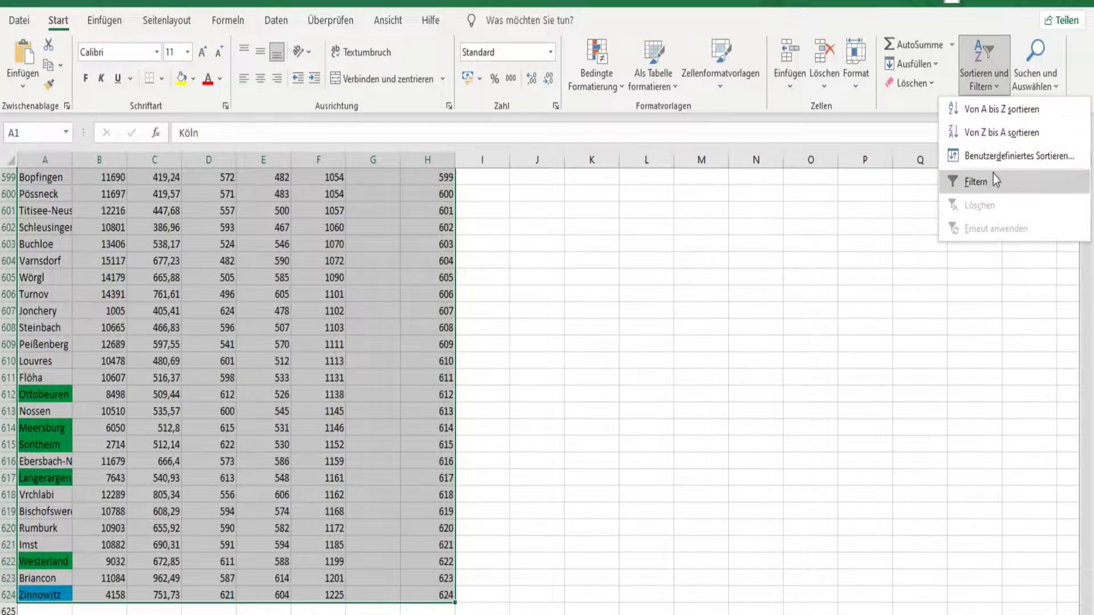
click(995, 154)
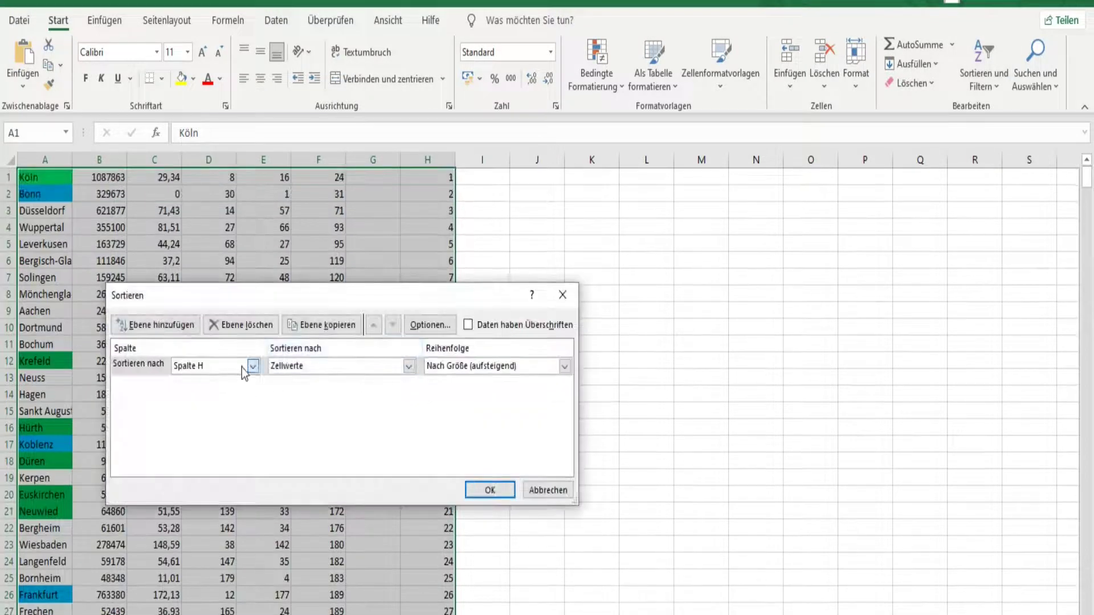
click(251, 366)
click(238, 393)
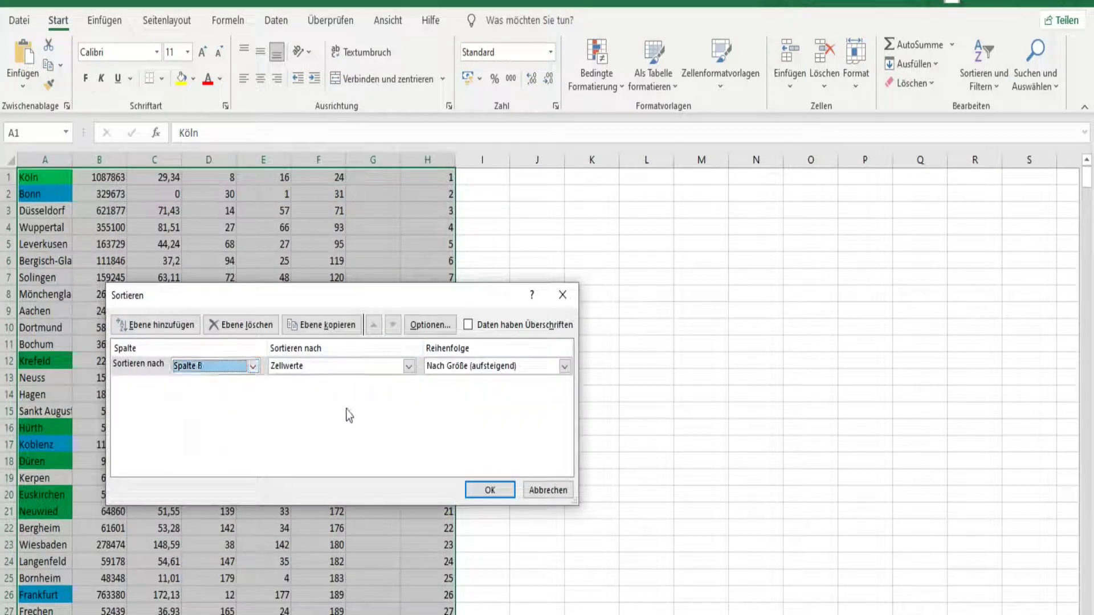
click(481, 489)
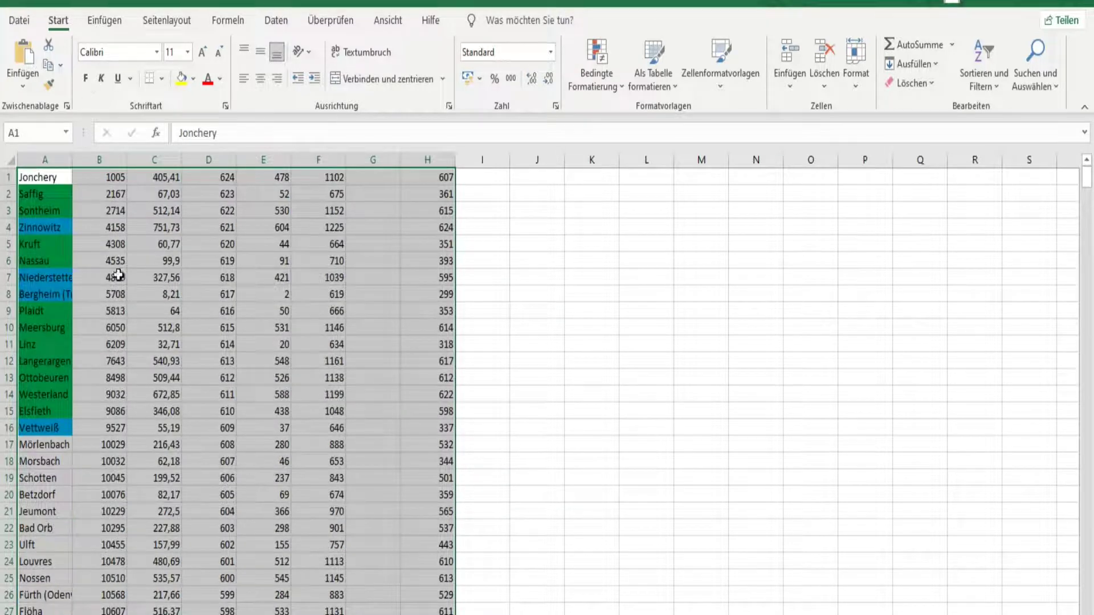
Step: Re-sort the selected city table by column B in descending order
click(987, 64)
click(1016, 154)
click(564, 366)
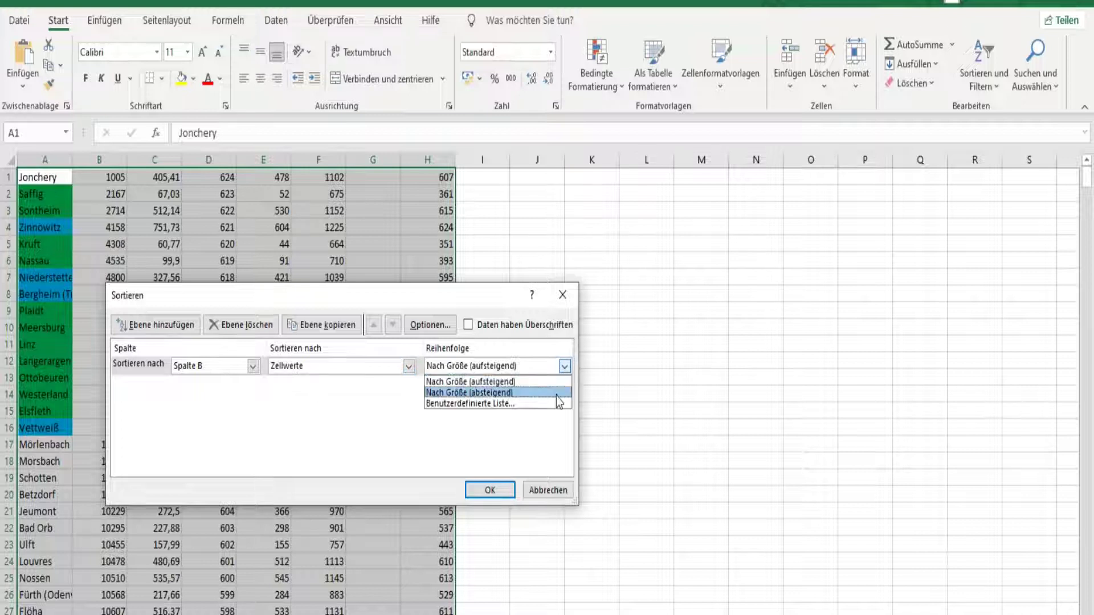
click(558, 395)
click(490, 490)
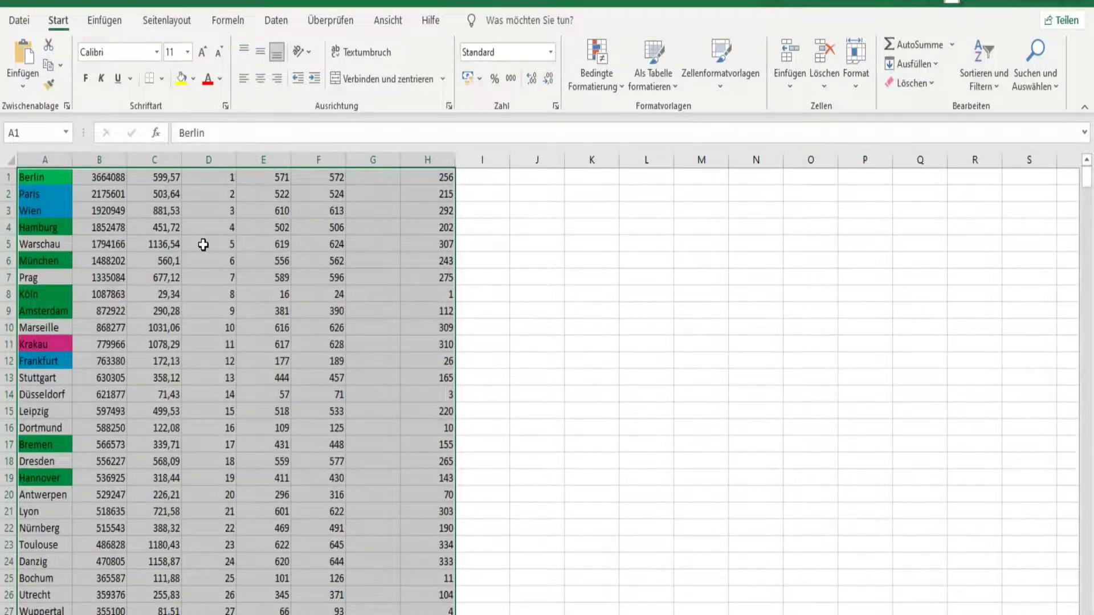
Step: Look through the whole city table in its descending column B order, from the first row to the last
scroll(281, 249, down, 4)
scroll(280, 249, down, 20)
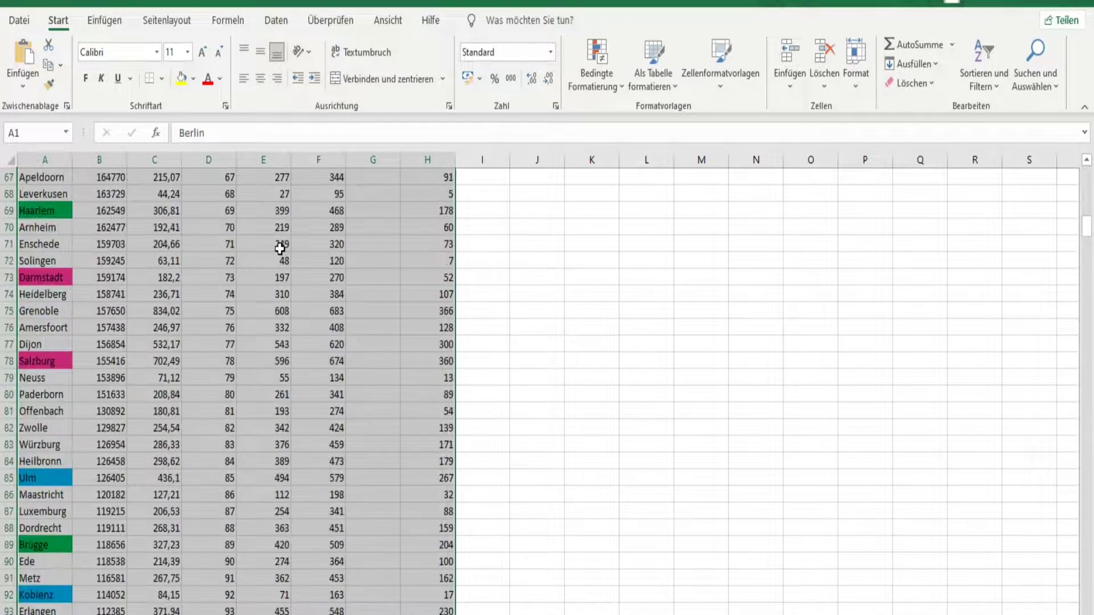
scroll(280, 249, down, 20)
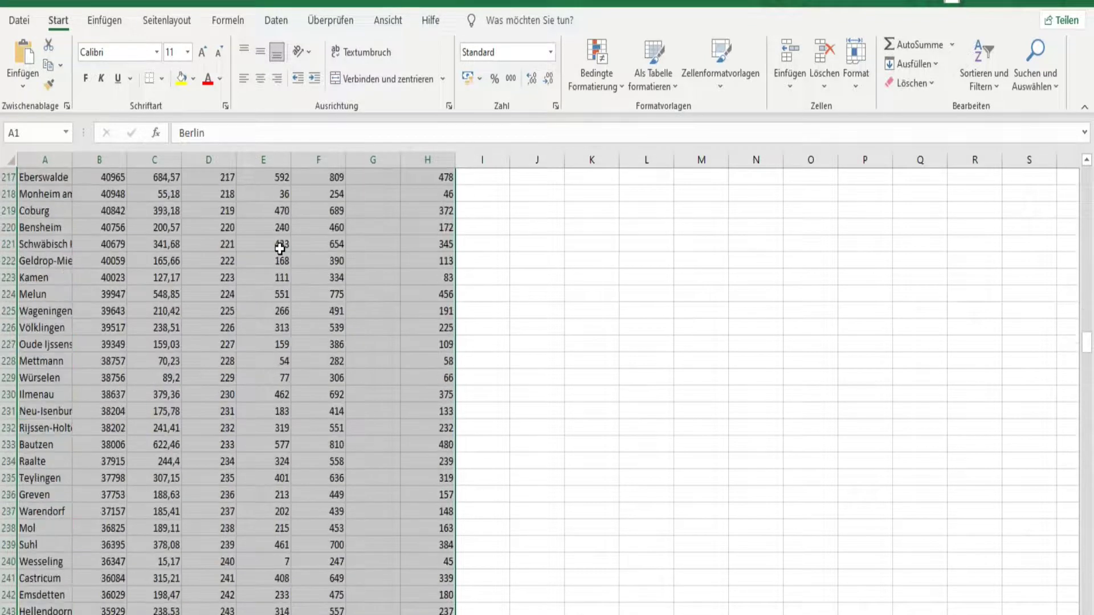
scroll(280, 249, down, 2)
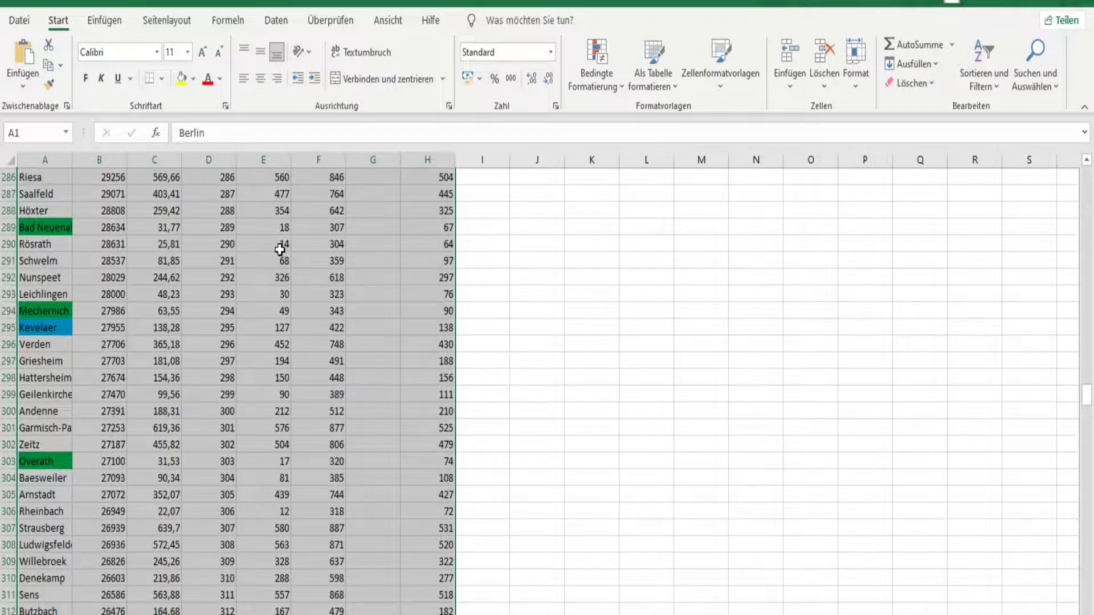
scroll(248, 254, down, 12)
scroll(250, 279, up, 20)
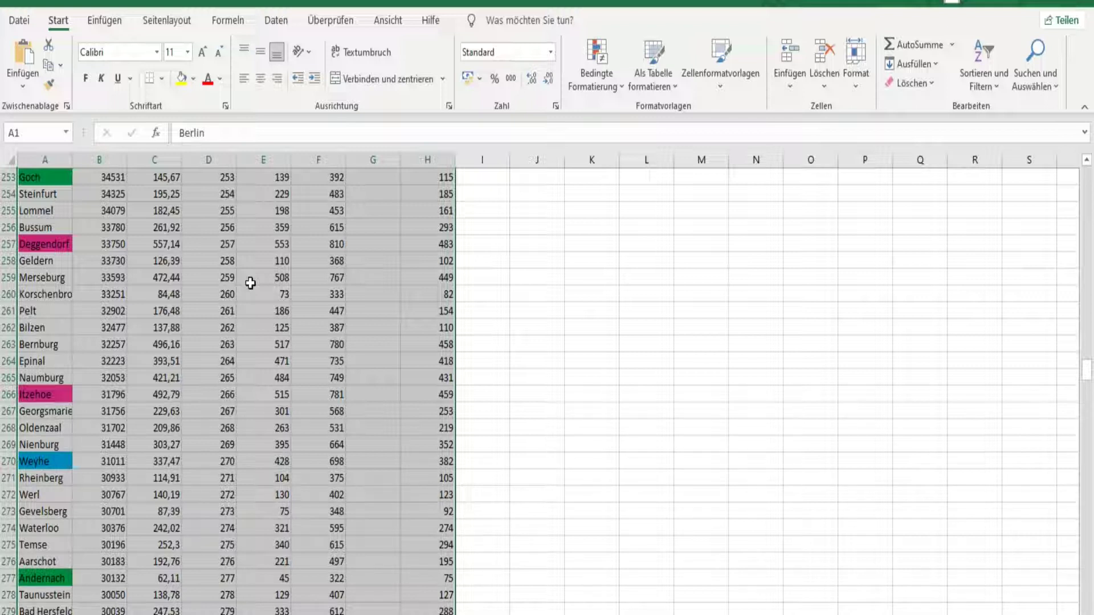
scroll(251, 283, down, 20)
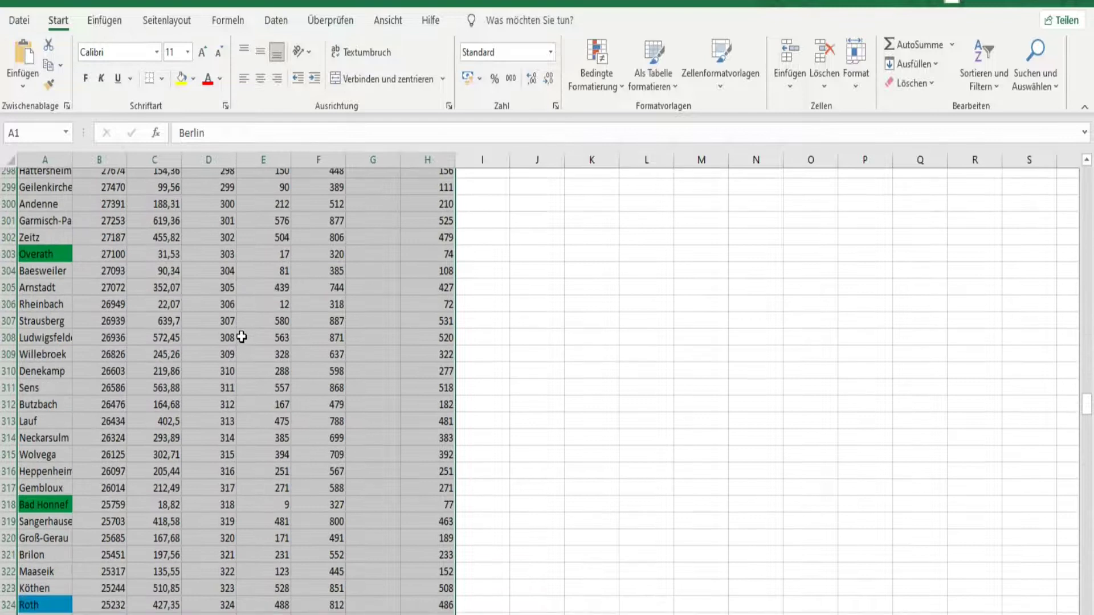
scroll(242, 337, down, 20)
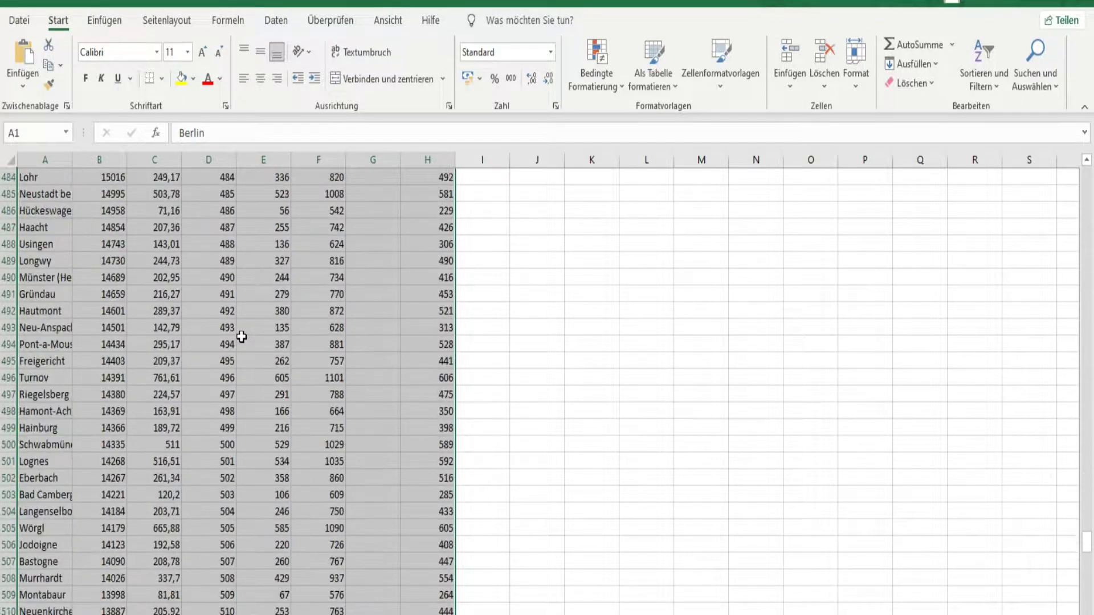
scroll(242, 337, down, 15)
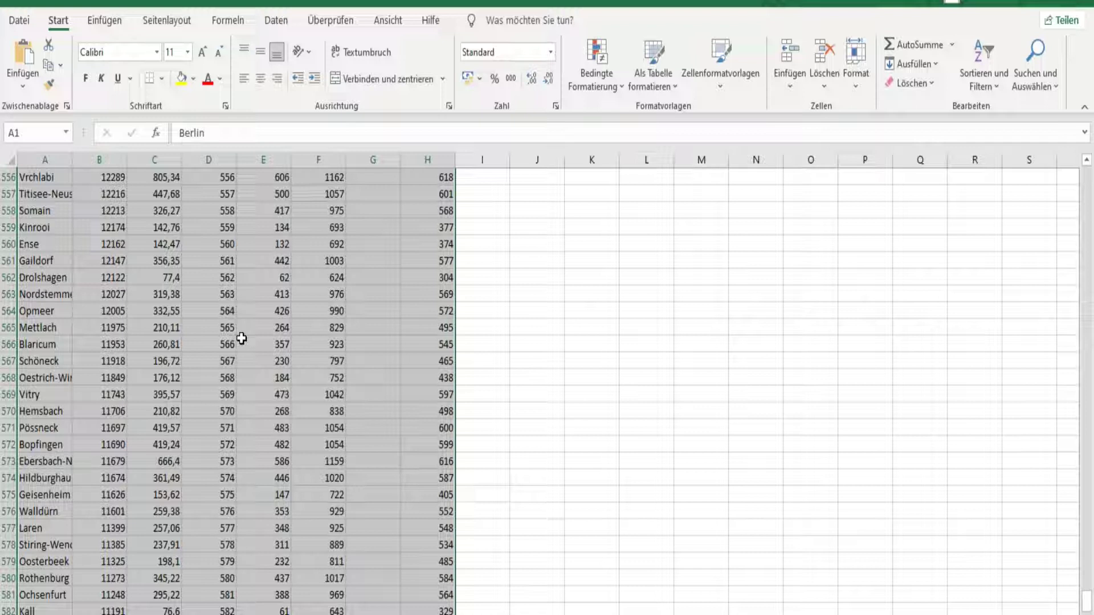
scroll(242, 339, down, 20)
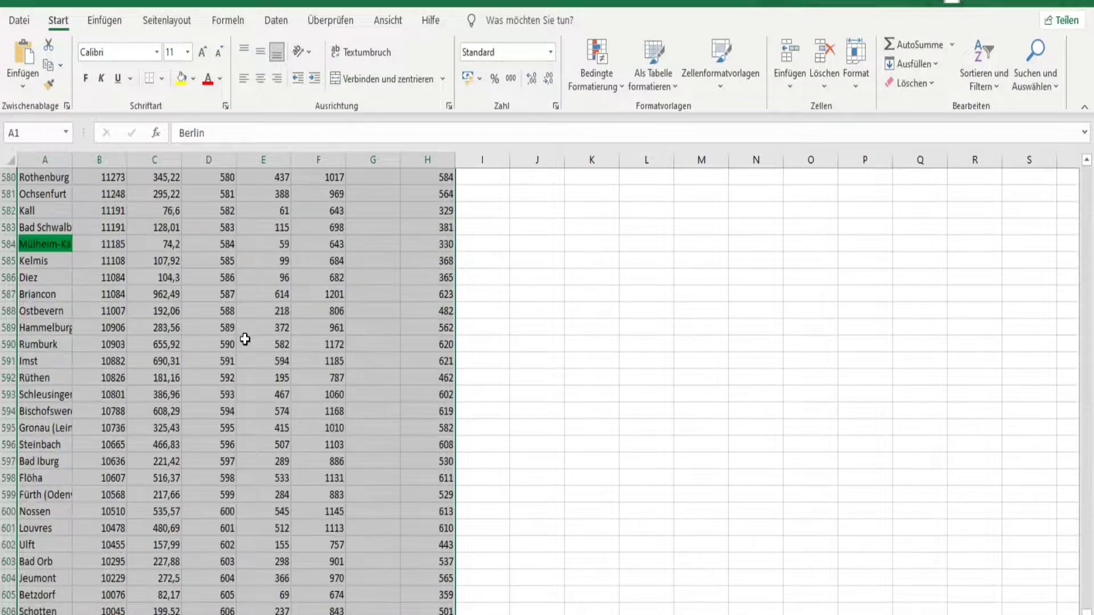
scroll(245, 339, up, 4)
scroll(245, 340, up, 2)
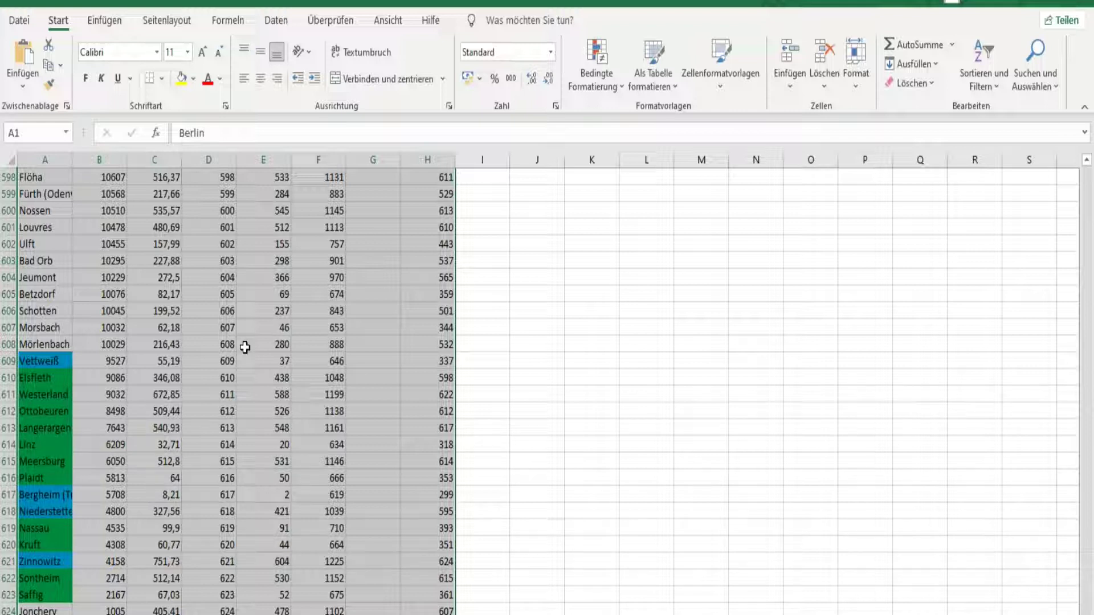
drag(1086, 488, 1086, 148)
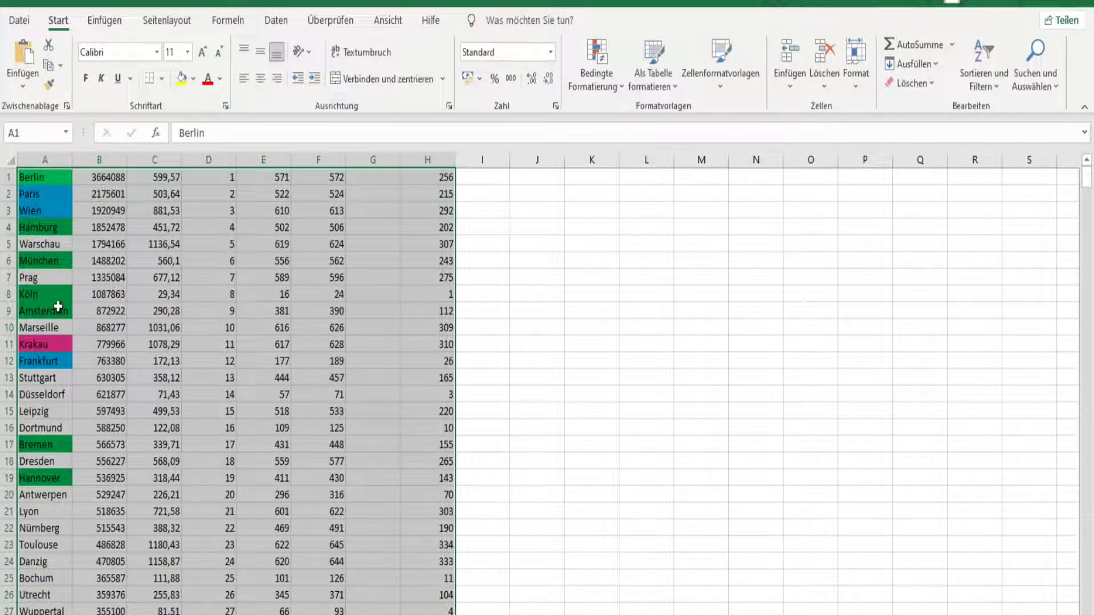
Step: Examine individual cities among the first twelve rows, including Marseille, Krakau, Köln, Hamburg and Wien, and compare their highlight colours
click(62, 328)
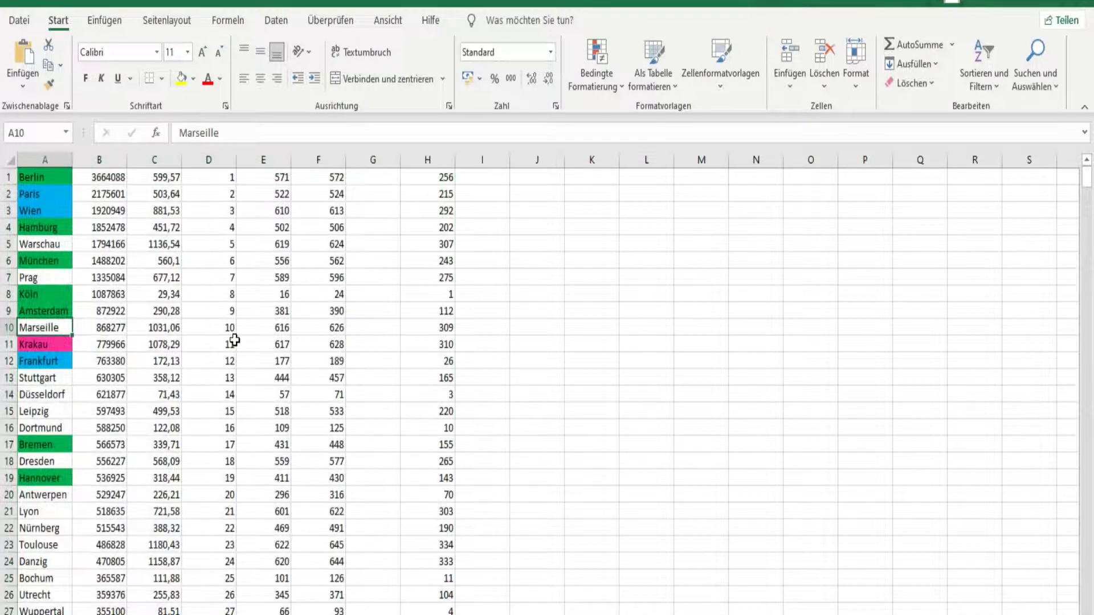
click(53, 356)
click(49, 343)
click(47, 325)
click(43, 294)
click(53, 227)
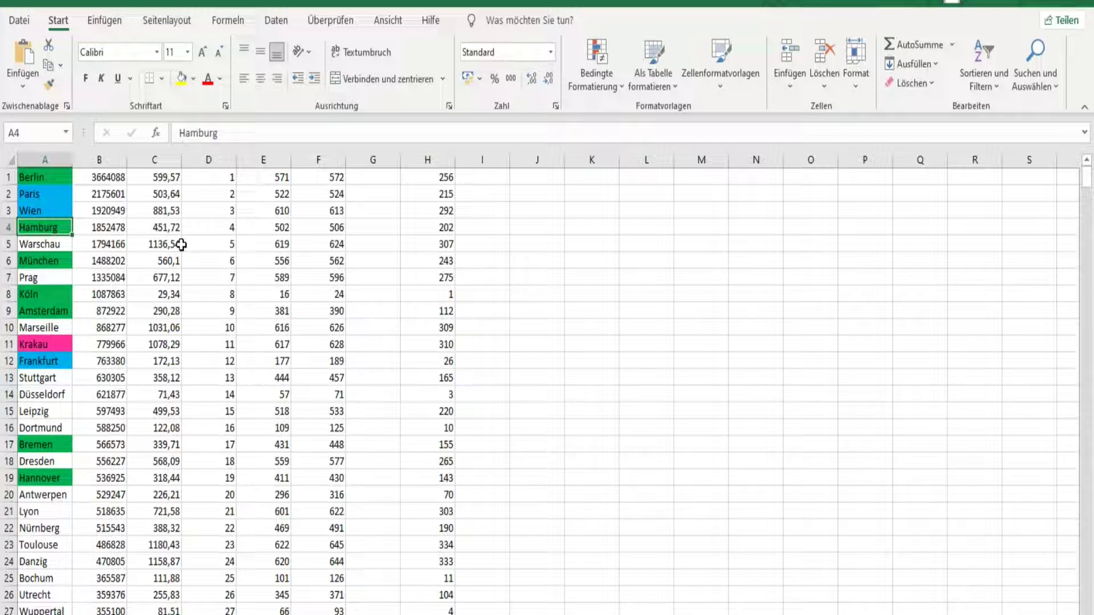
key(Up)
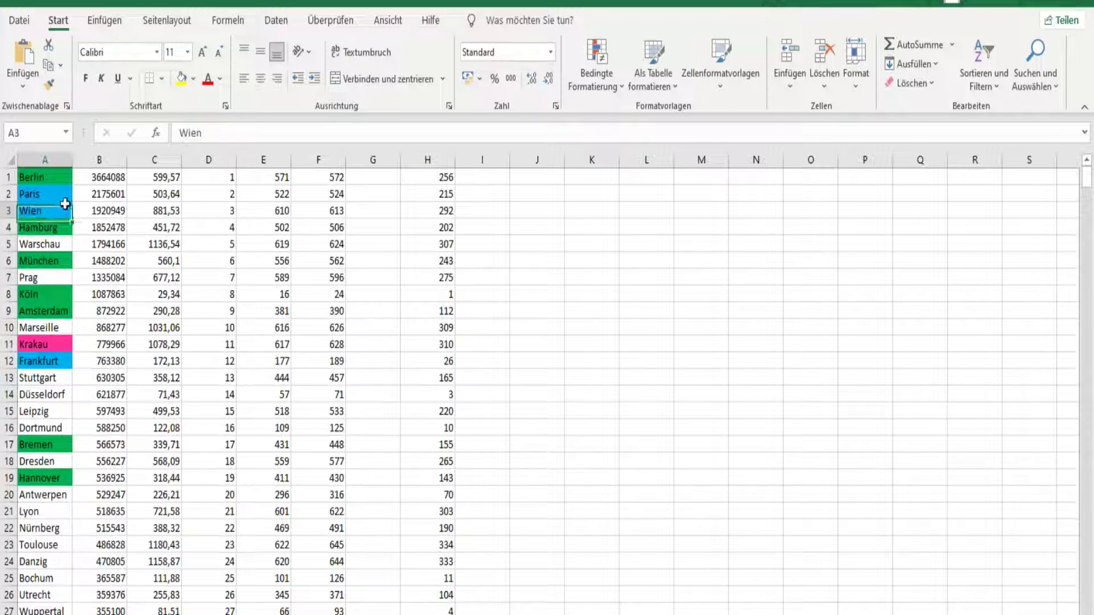
scroll(178, 318, down, 1)
scroll(178, 318, down, 13)
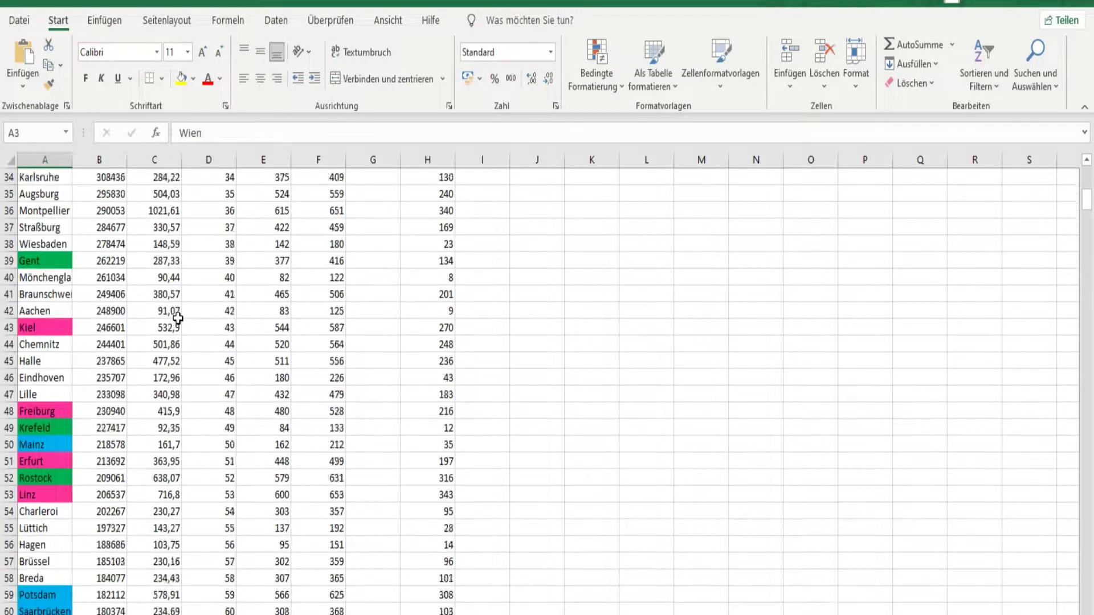
scroll(178, 318, up, 7)
scroll(177, 319, up, 6)
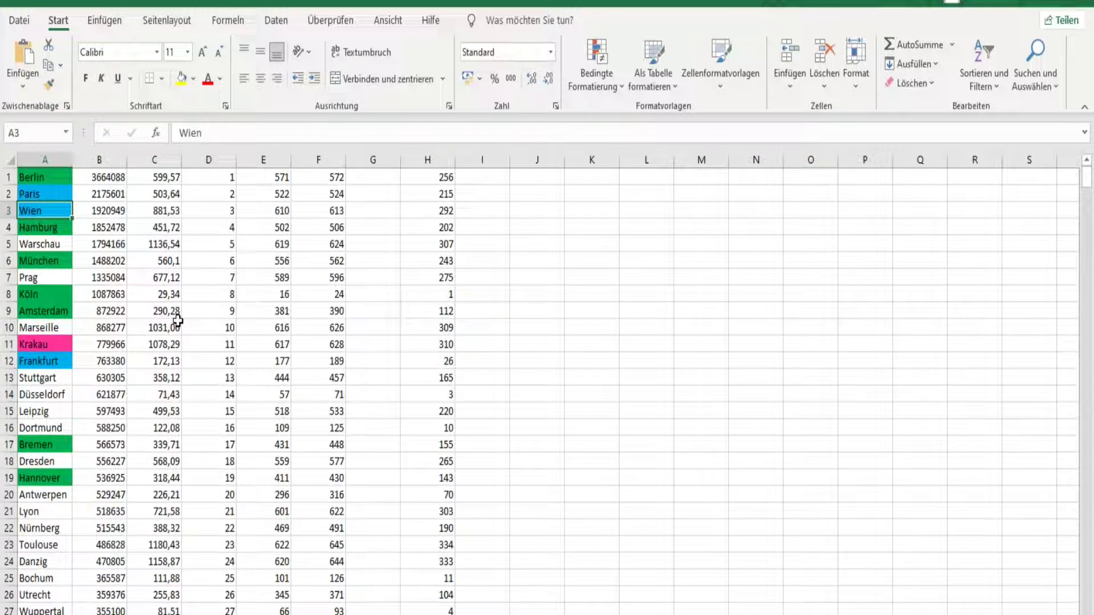
Step: Review the highlight colours down the upper part of the table and check unhighlighted cities such as Nizza, Danzig and Utrecht
scroll(177, 320, down, 20)
scroll(202, 349, down, 10)
scroll(203, 349, up, 15)
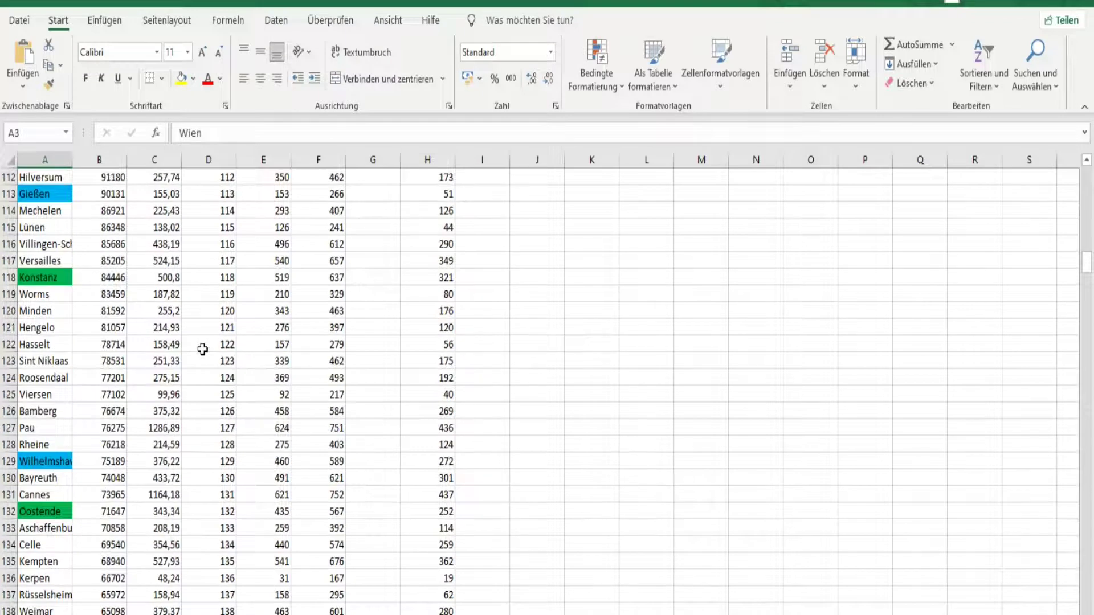
scroll(203, 349, down, 2)
scroll(202, 349, up, 20)
scroll(203, 349, up, 18)
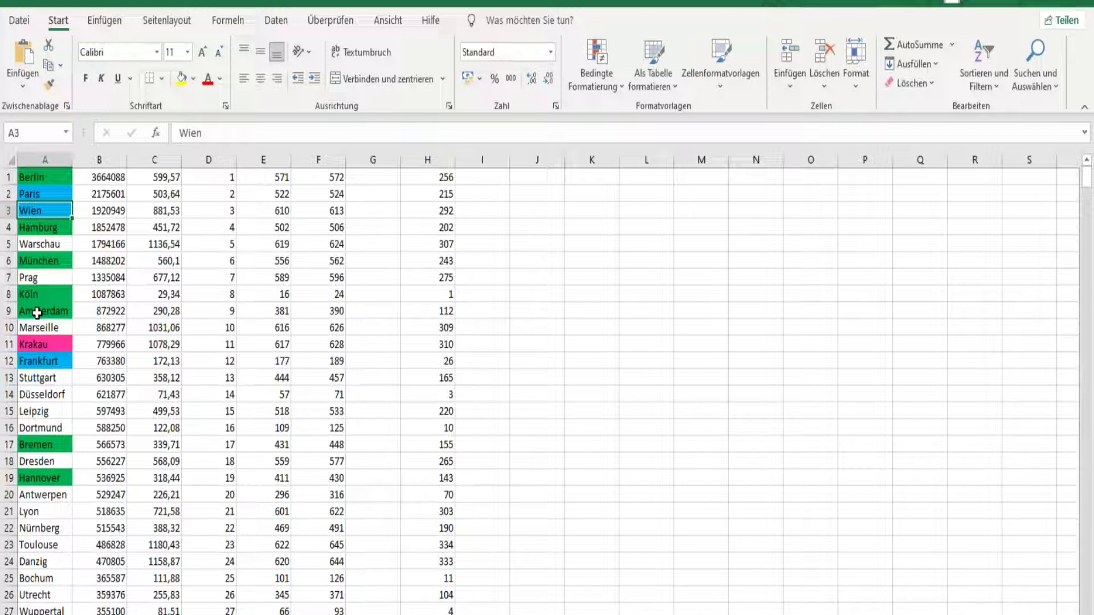
click(41, 614)
key(Up)
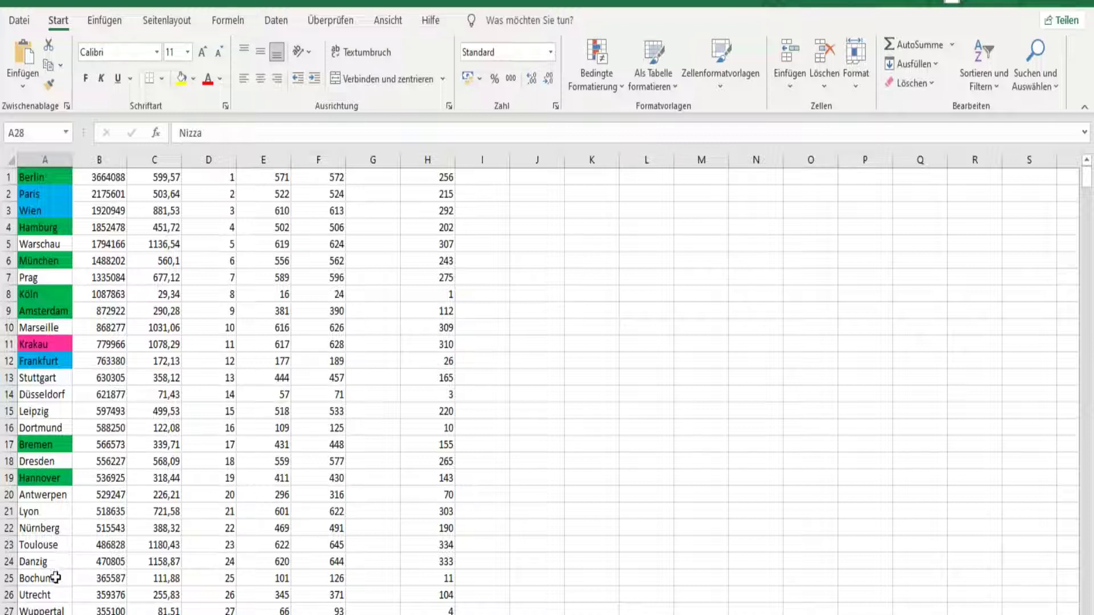
click(45, 562)
click(47, 593)
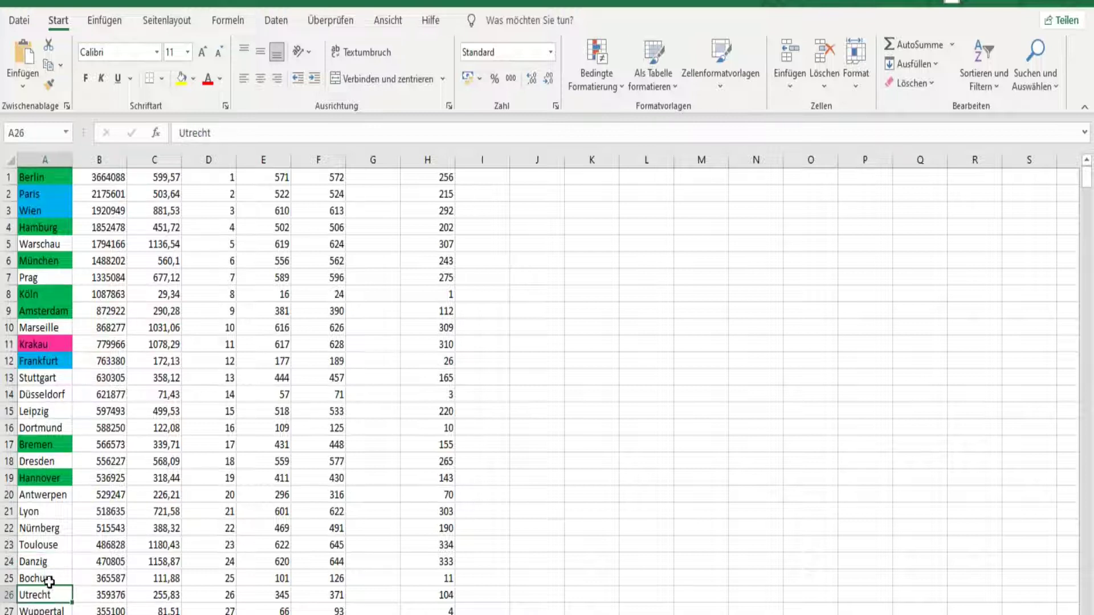
Step: Review the pink, blue and green highlights further down the table, checking Toulouse, Krakau, Rostock, Linz, Erfurt and Kiel
click(38, 541)
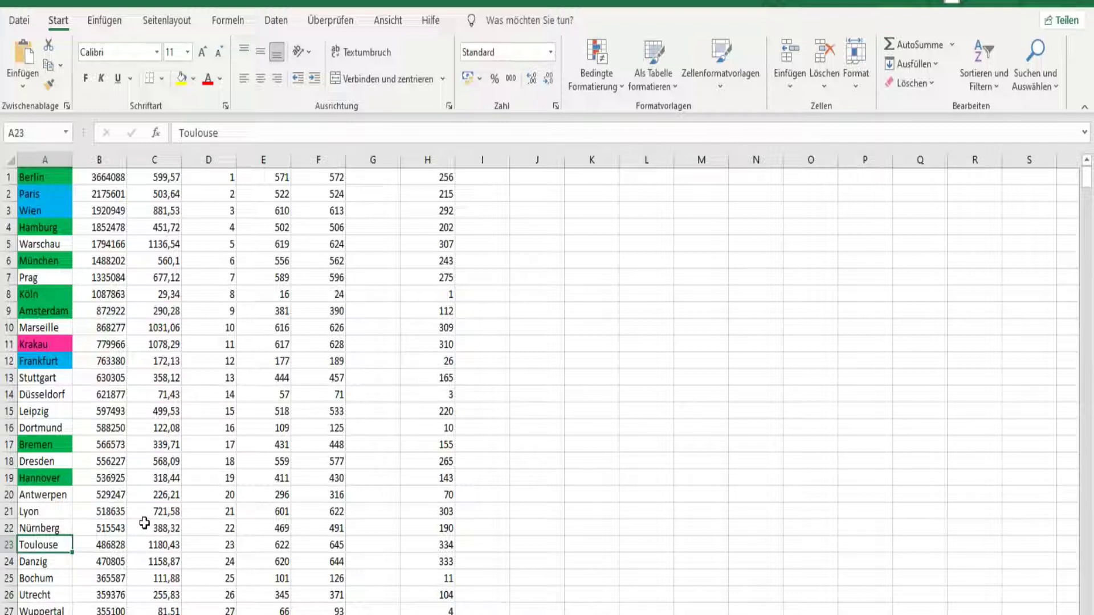
click(48, 343)
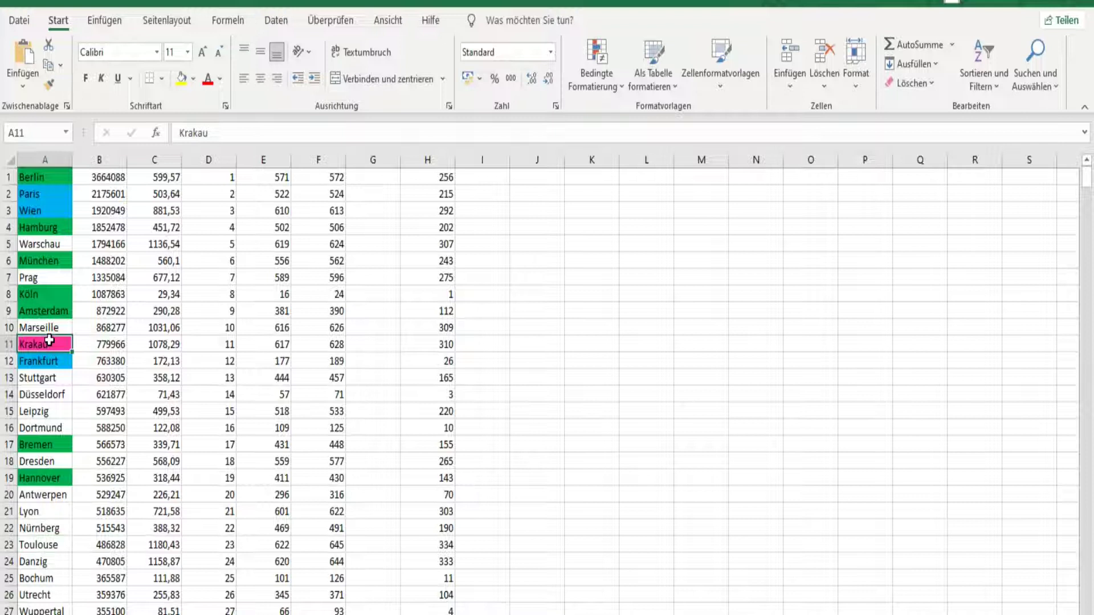
scroll(128, 415, down, 14)
scroll(57, 441, up, 5)
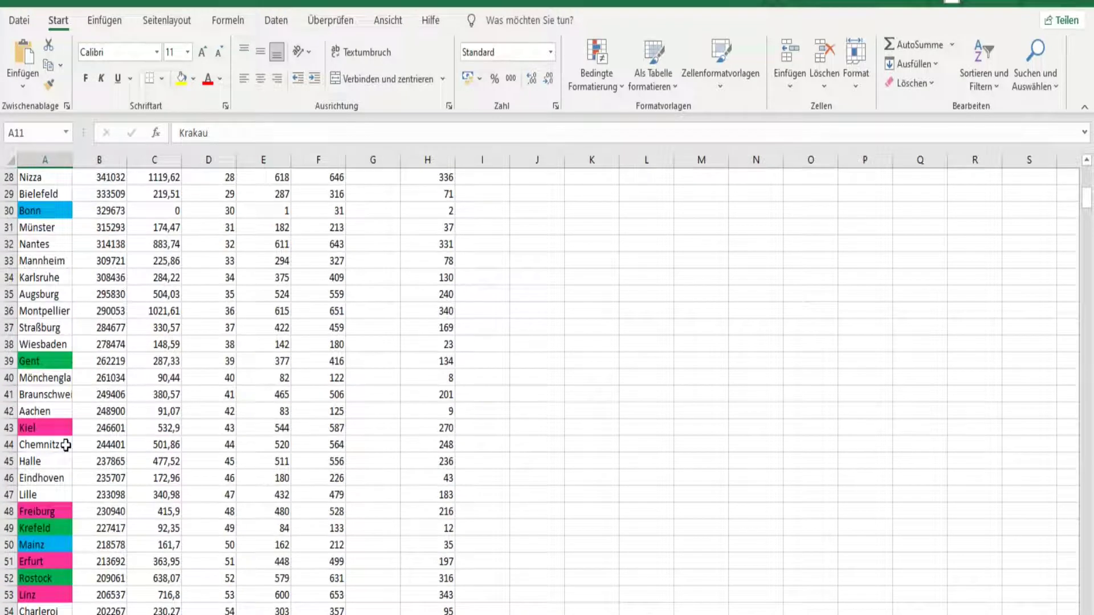
scroll(63, 444, down, 3)
click(57, 426)
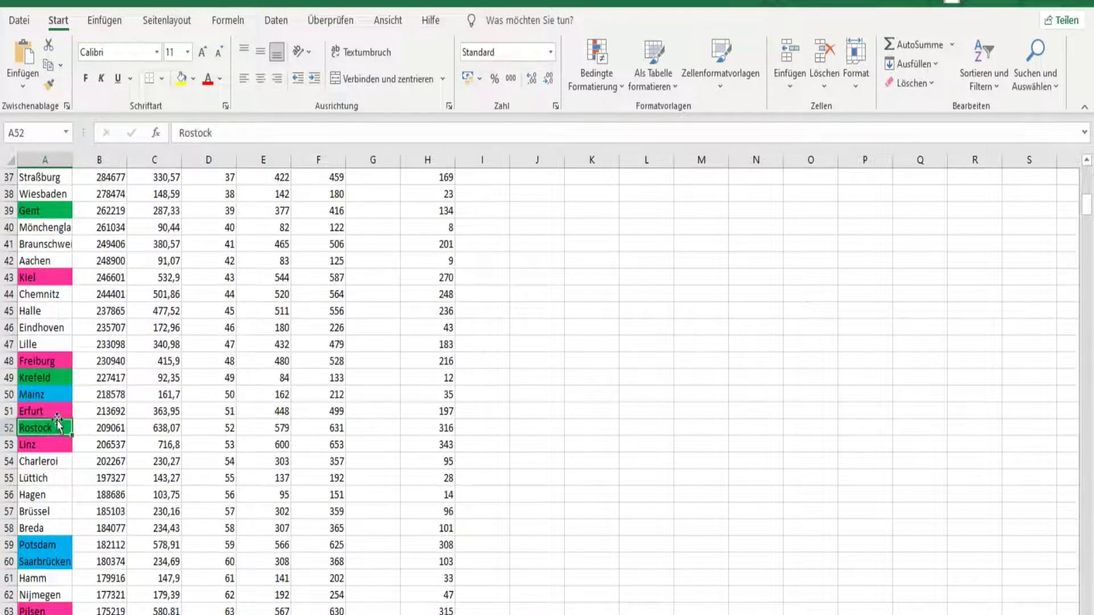
click(55, 445)
click(53, 410)
click(39, 277)
scroll(243, 444, up, 2)
scroll(244, 444, up, 10)
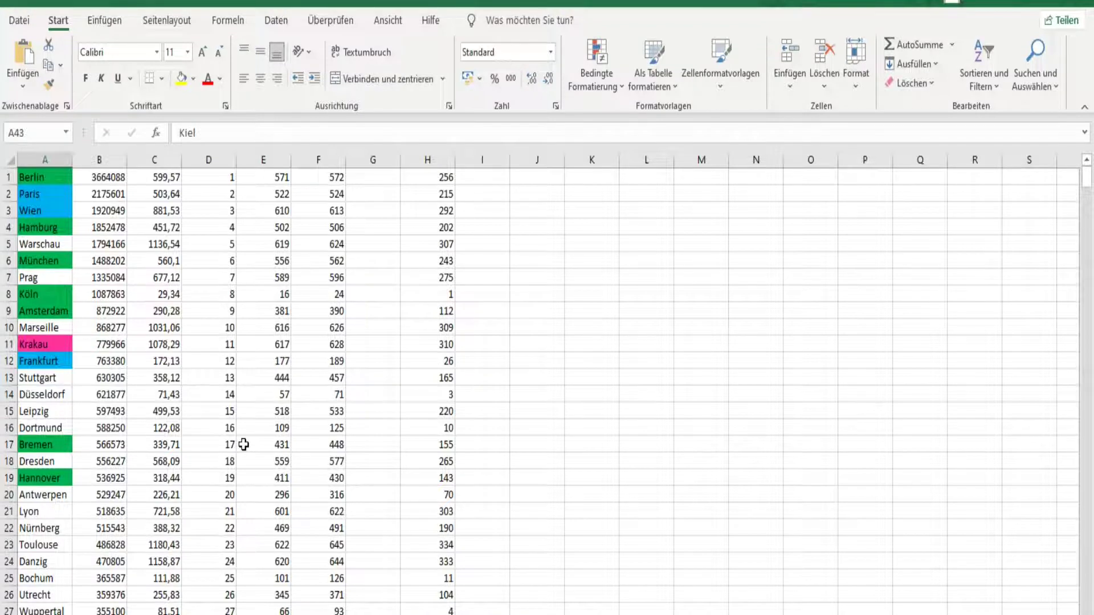
scroll(244, 444, down, 20)
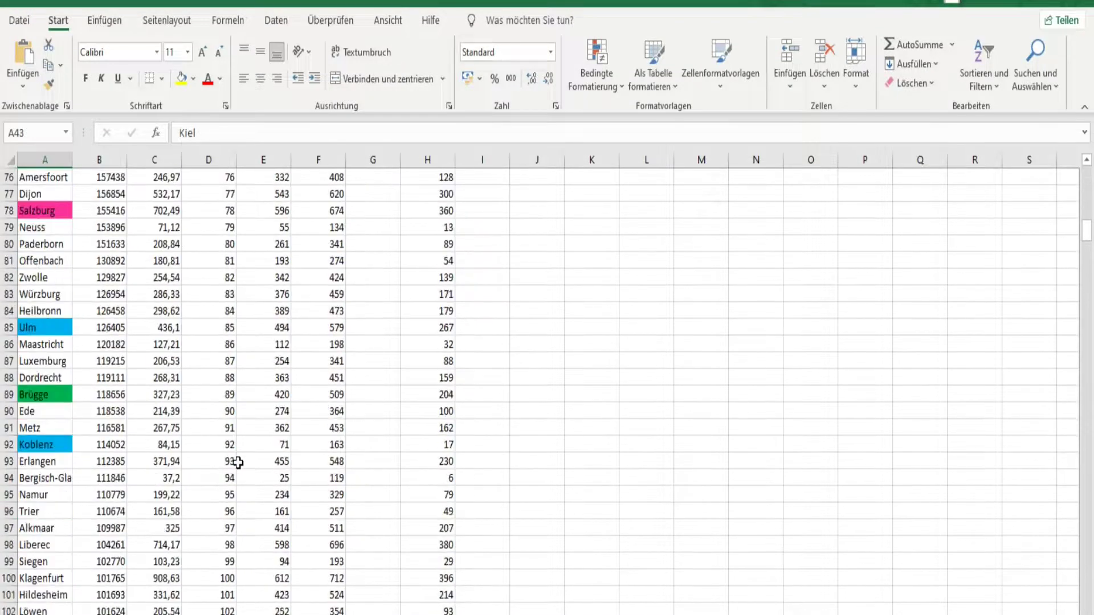
scroll(238, 463, up, 20)
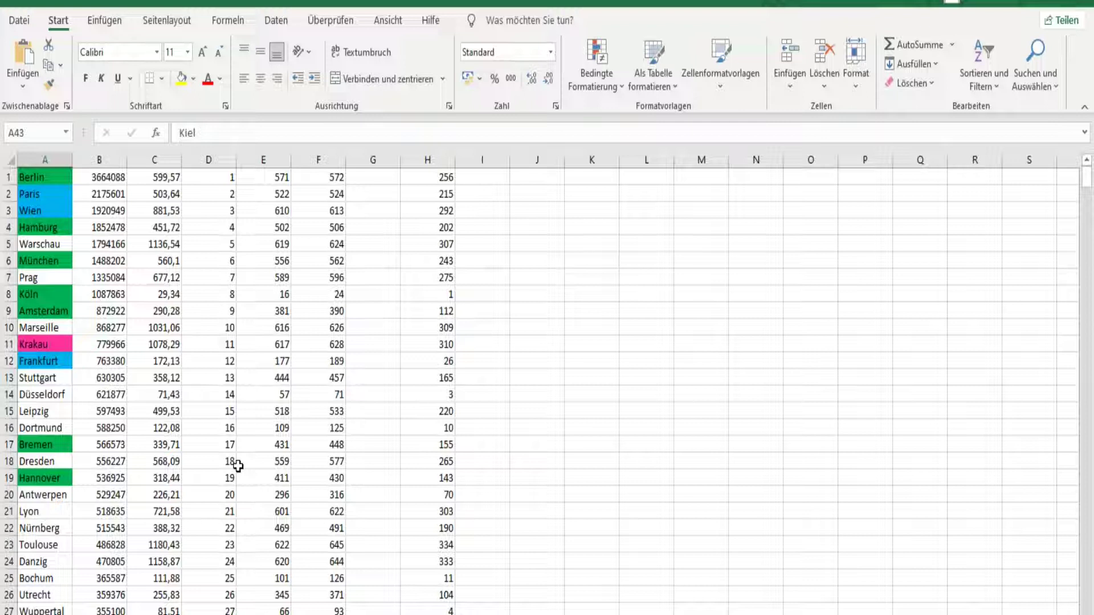
Step: Check the column B and column C values of the top cities, including Berlin, Paris, Wien, Hamburg, München and Prag
click(110, 177)
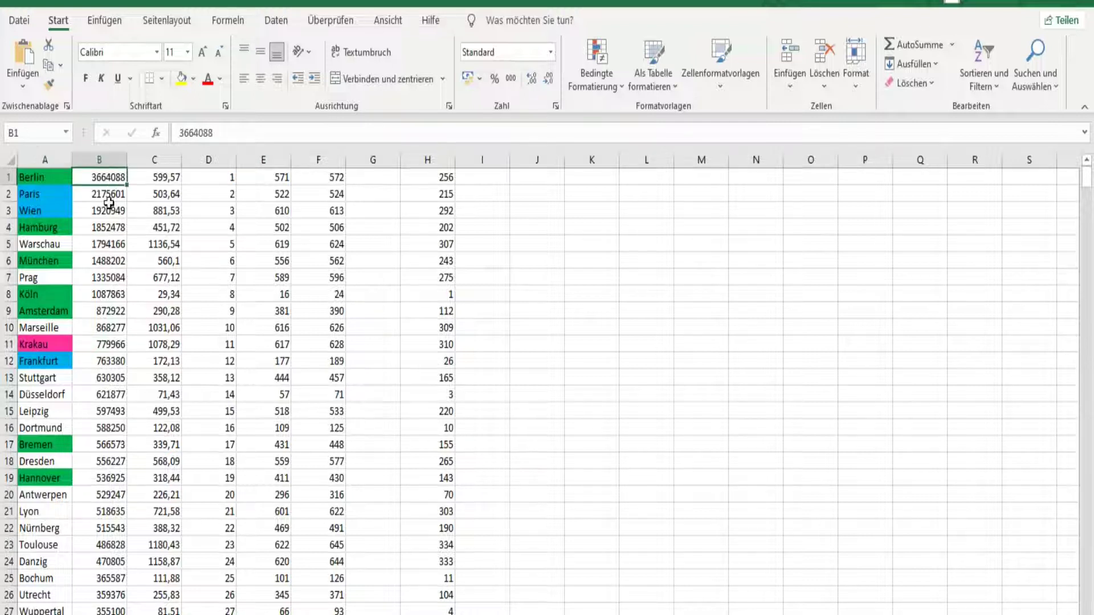
click(108, 194)
click(108, 178)
click(108, 209)
click(103, 258)
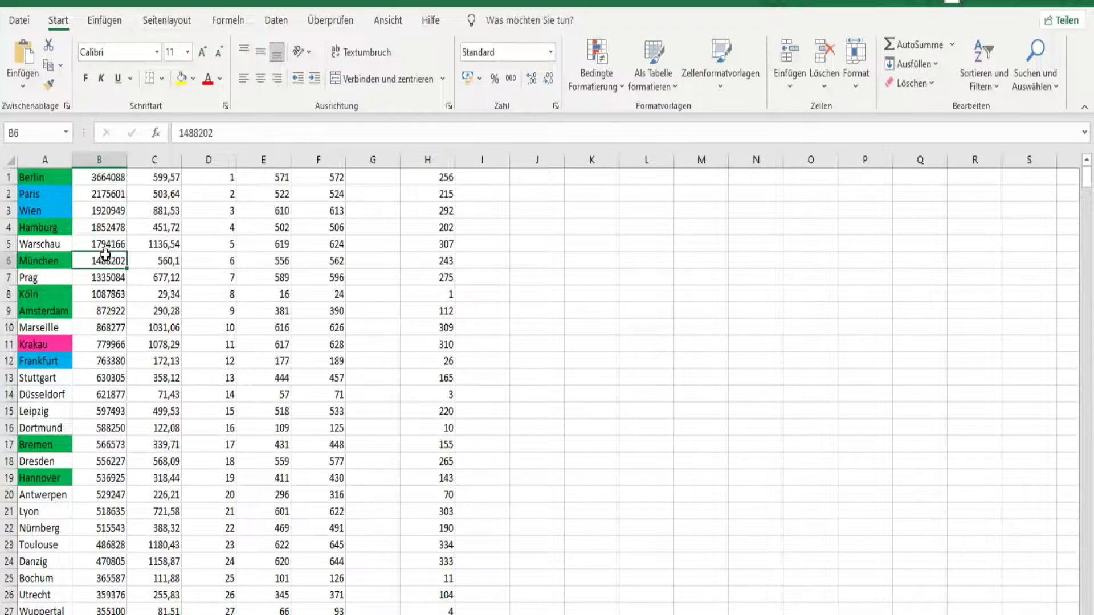
click(154, 184)
click(171, 279)
click(152, 181)
click(163, 229)
click(154, 180)
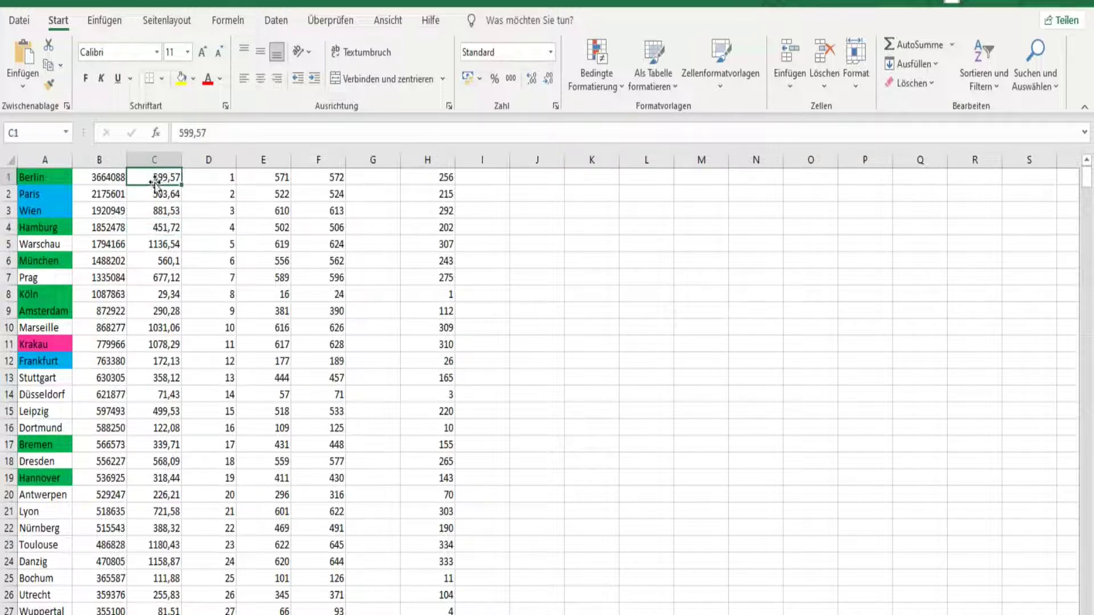
click(163, 264)
click(159, 178)
Step: Sort the whole city table, columns A to H, by the cell values in column H in ascending order
drag(44, 177, 434, 612)
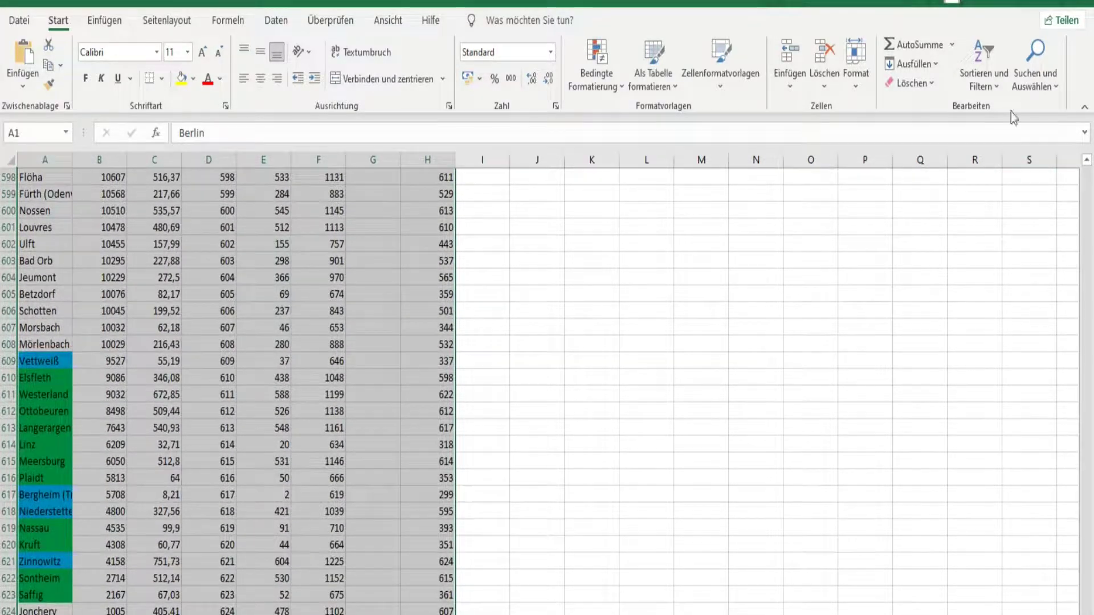
click(994, 85)
click(1015, 151)
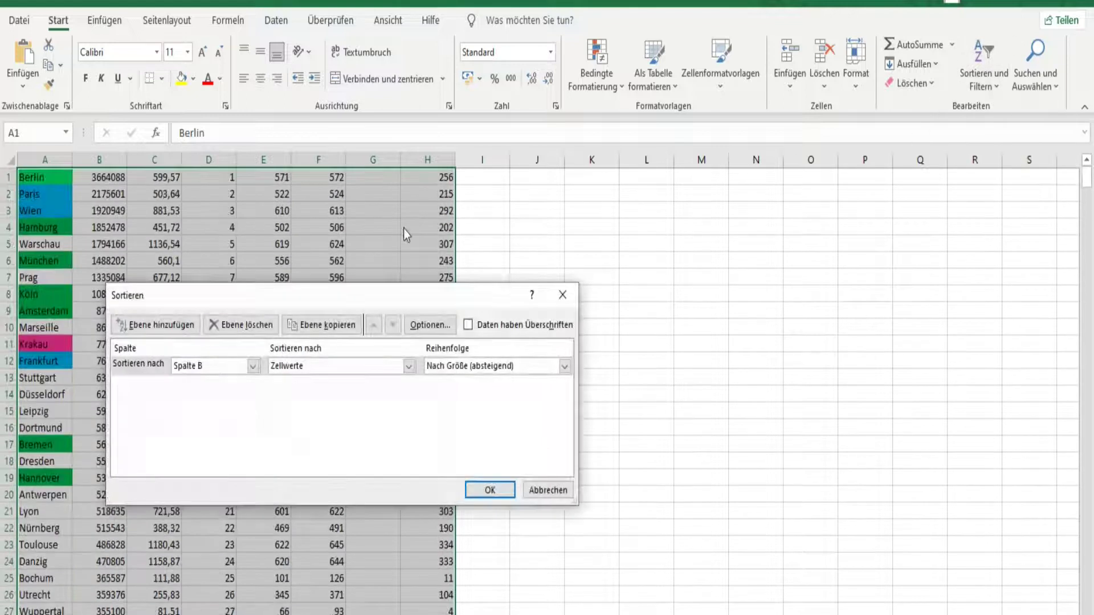
click(252, 366)
click(246, 458)
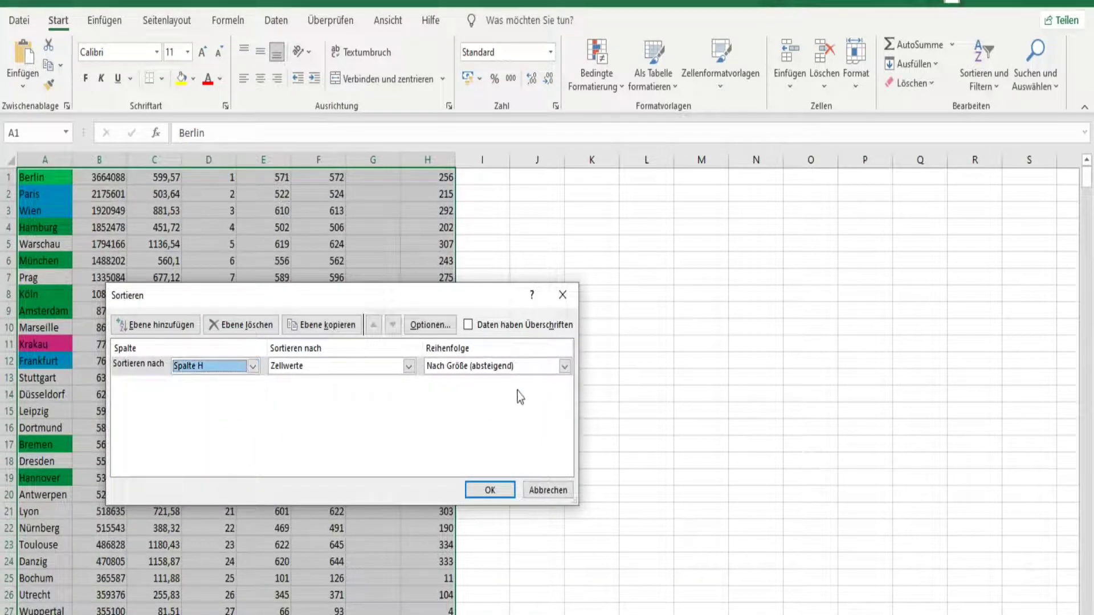
click(564, 365)
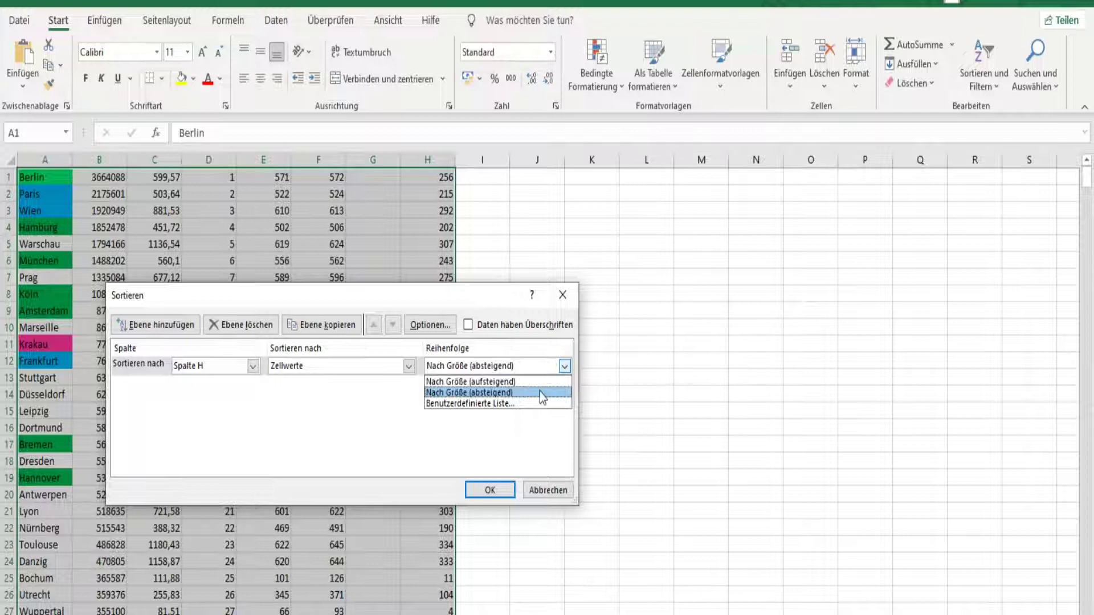
click(539, 392)
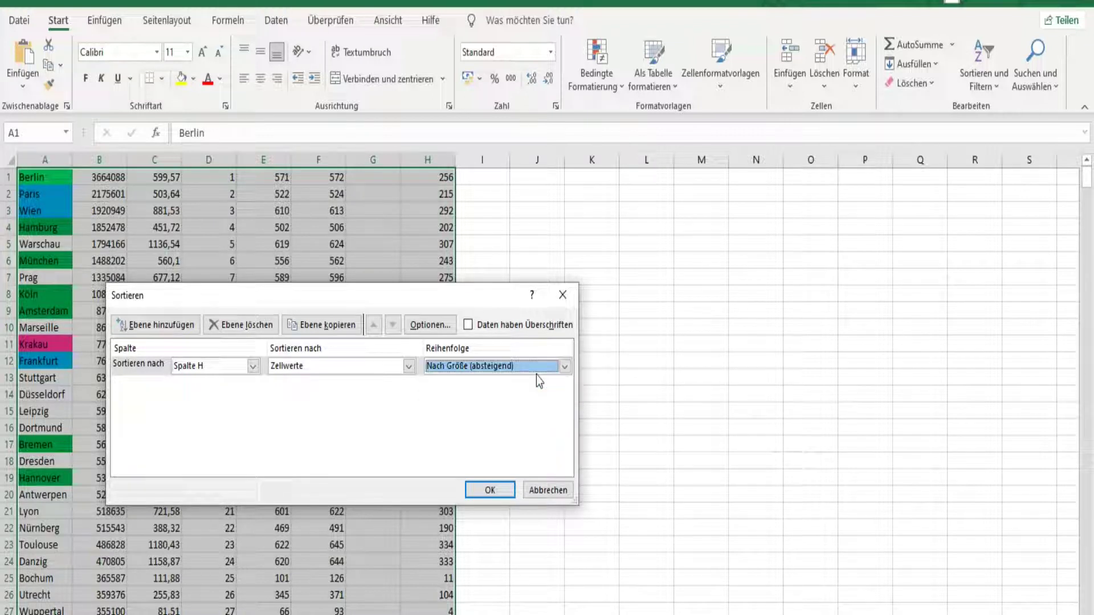
click(564, 366)
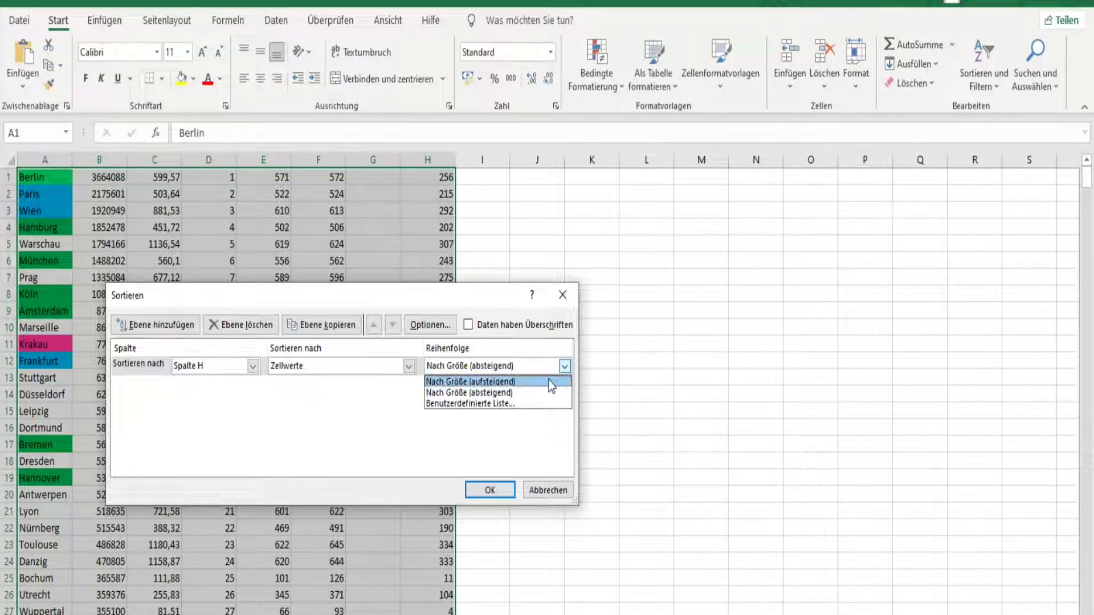
click(549, 377)
click(491, 490)
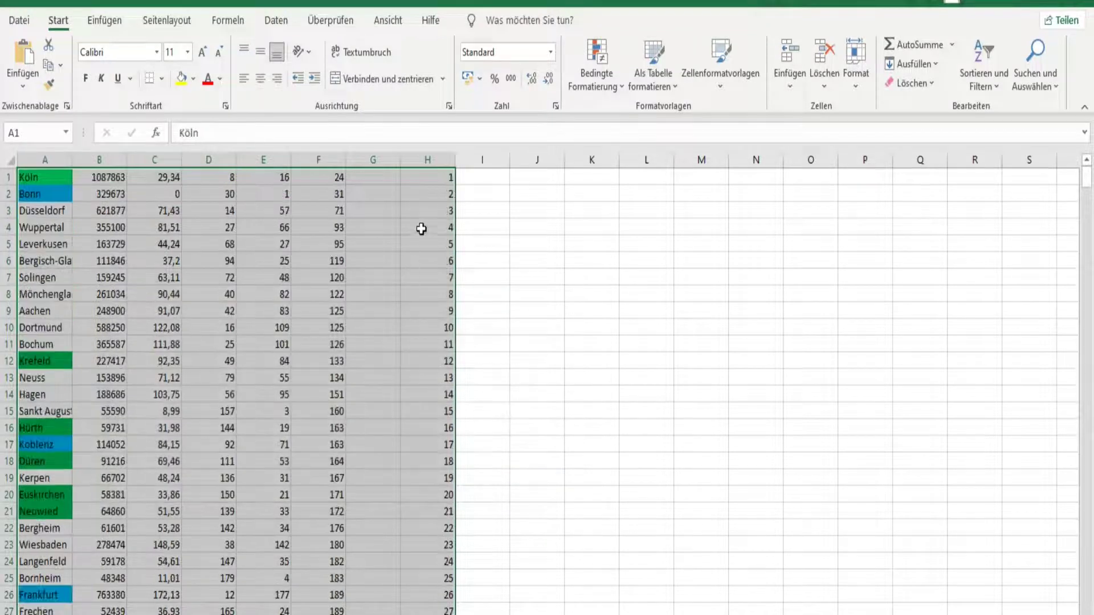
Step: Examine the first ten cities in the column H ranking, from Bonn and Düsseldorf down to Aachen and Dortmund
click(430, 195)
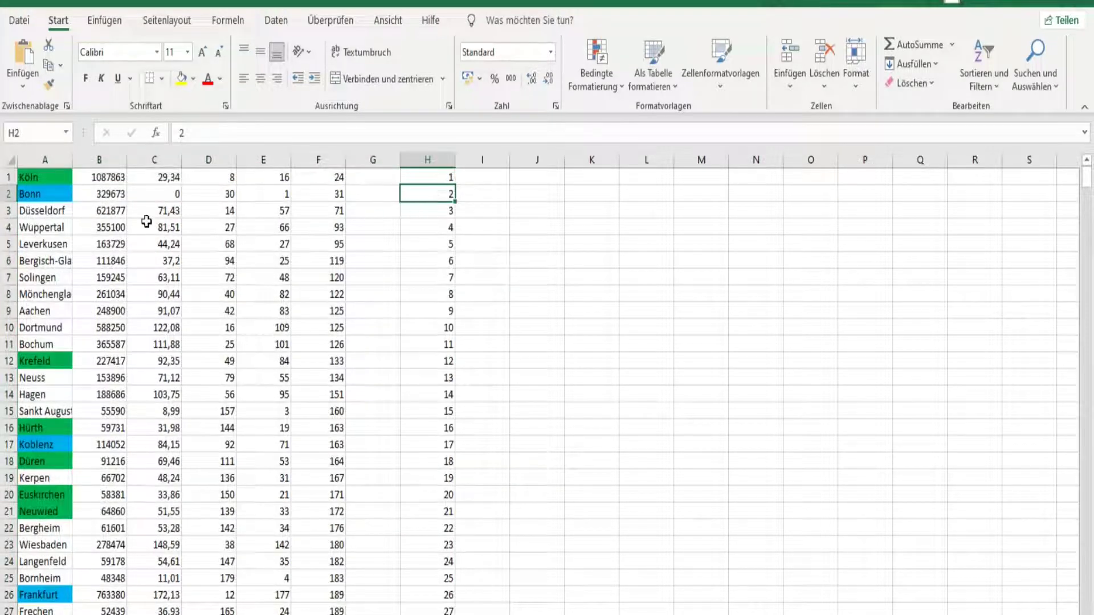
click(24, 208)
click(44, 246)
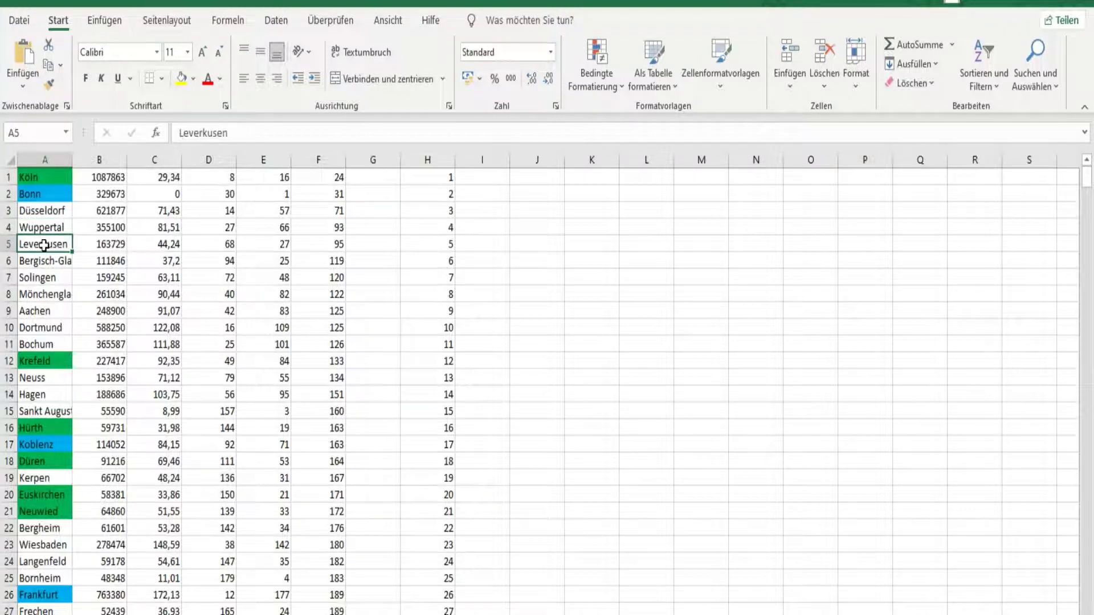
click(34, 195)
click(37, 221)
click(45, 247)
click(59, 277)
click(42, 310)
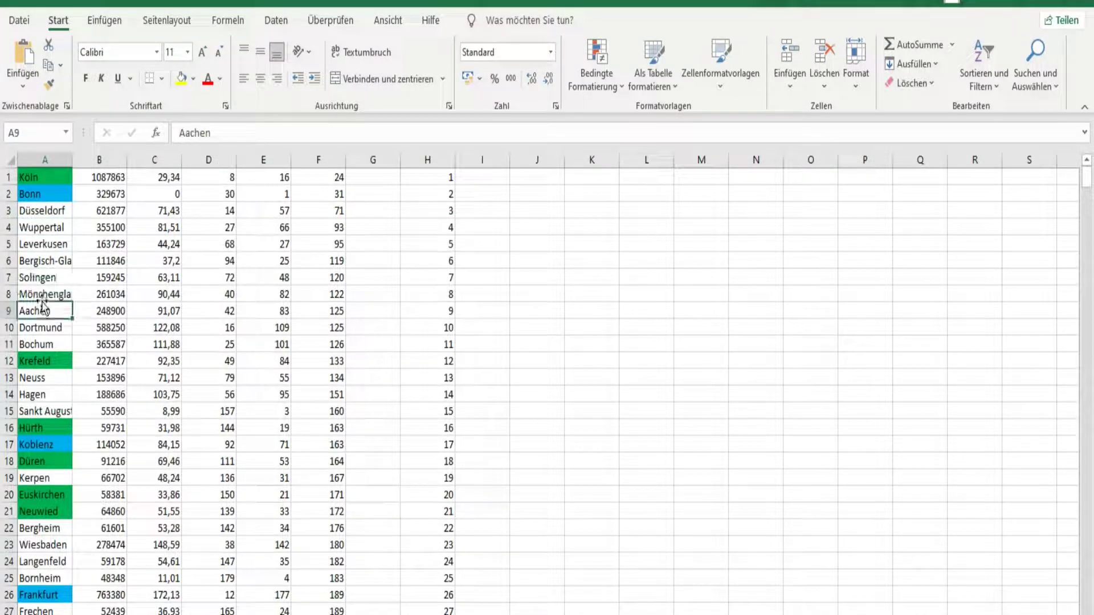
click(40, 278)
click(44, 325)
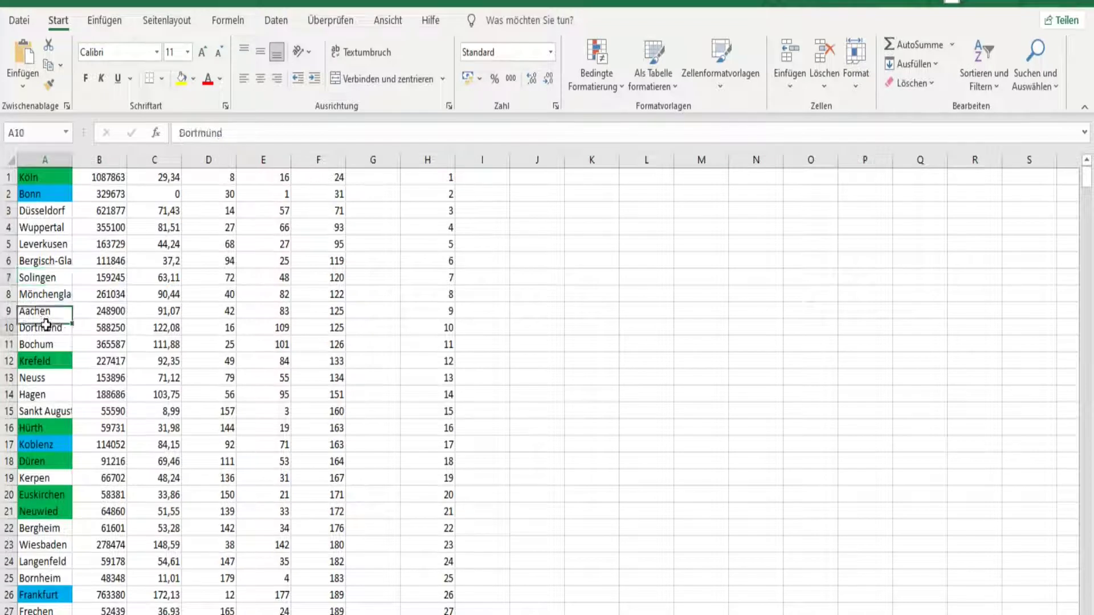
Step: Go through the cities from Bochum to Neuwied in the ranking, and recheck Düsseldorf and Dortmund
click(57, 345)
click(56, 361)
click(54, 378)
click(51, 394)
click(47, 428)
click(48, 447)
click(50, 461)
click(53, 481)
click(51, 495)
click(54, 513)
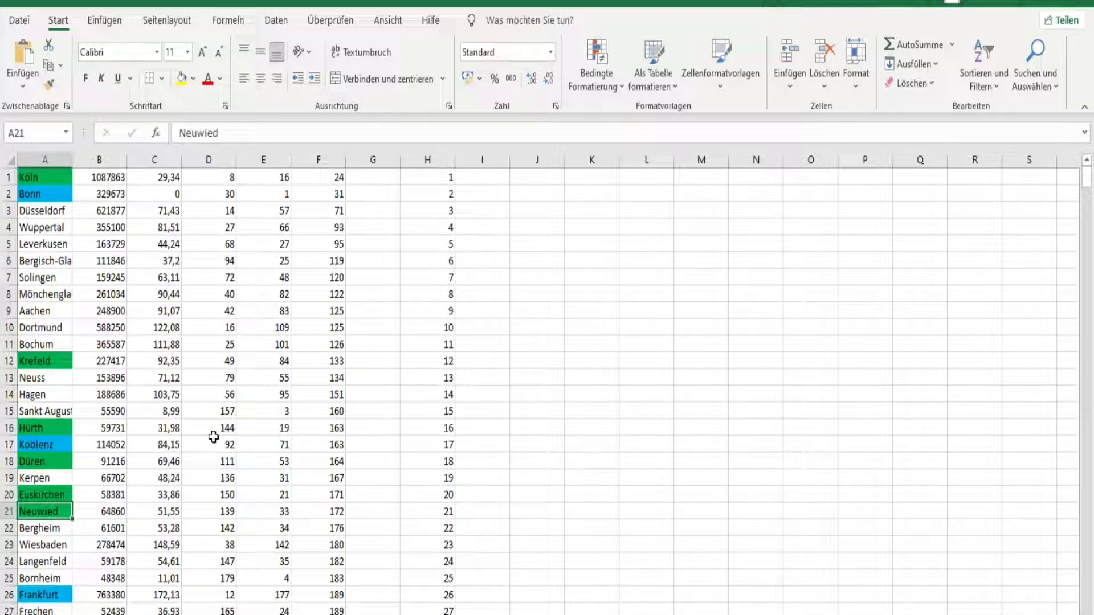
click(54, 214)
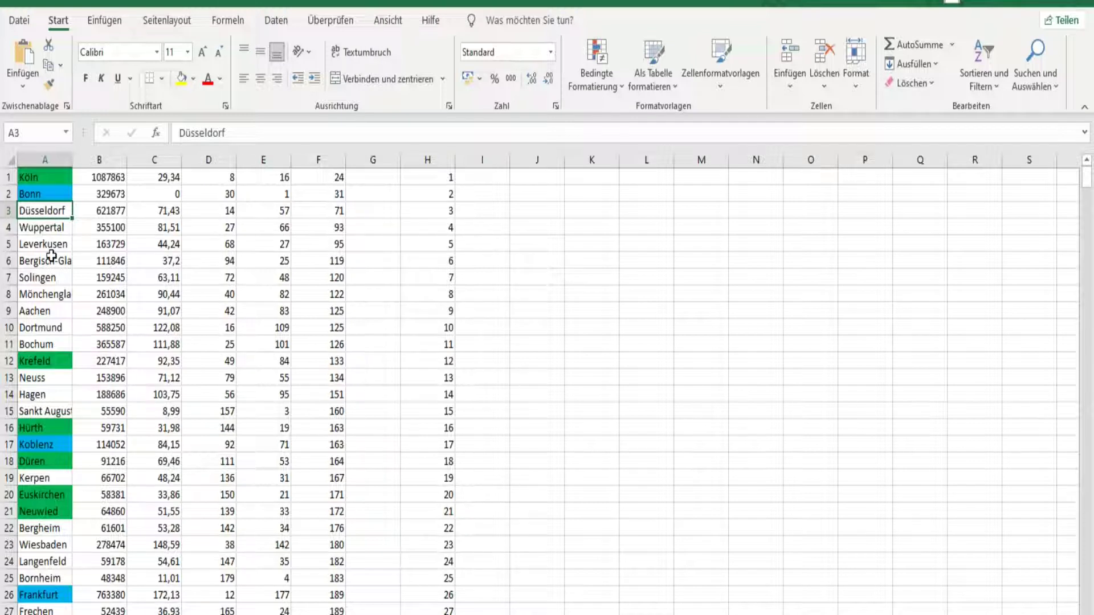
click(54, 325)
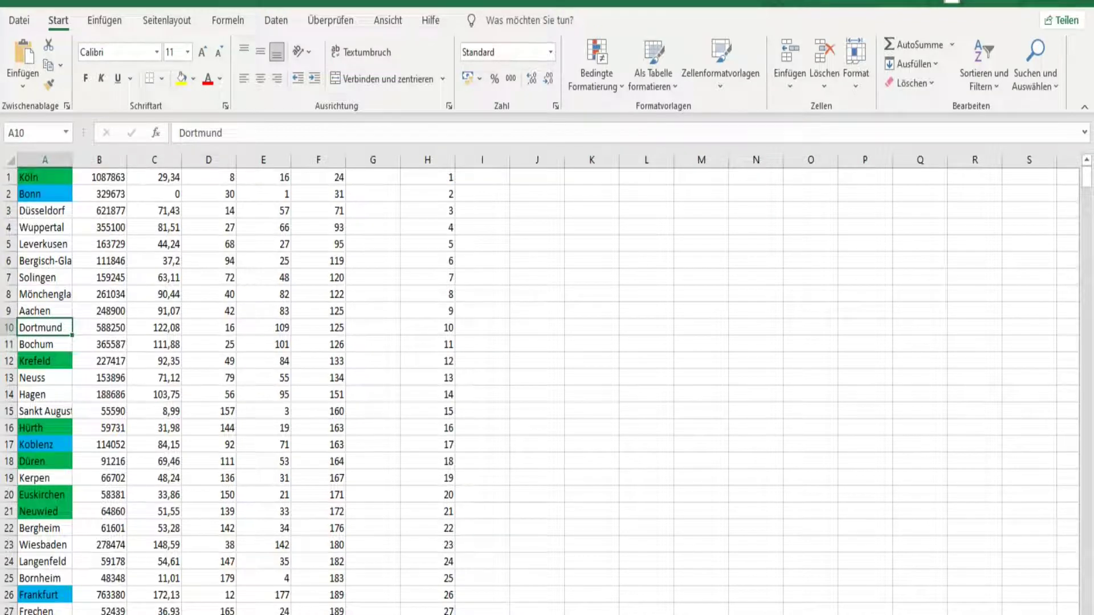
Step: Switch to the sheet with the alphabetical city list and look through its entries from A to D
key(ctrl+Down)
scroll(114, 524, up, 20)
drag(1087, 526, 1089, 168)
scroll(208, 447, down, 7)
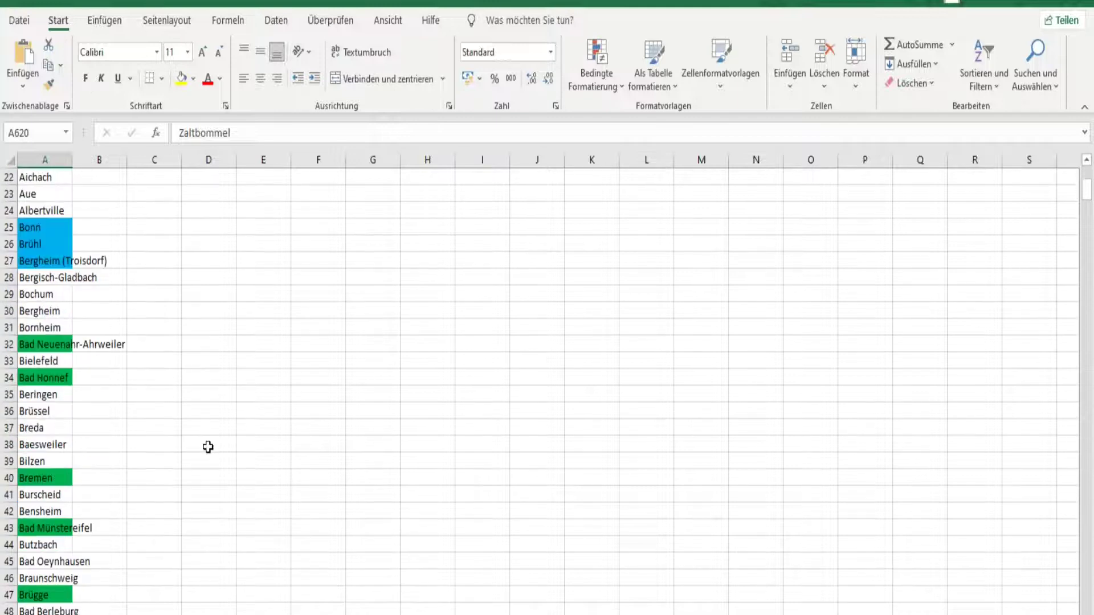
scroll(135, 454, down, 15)
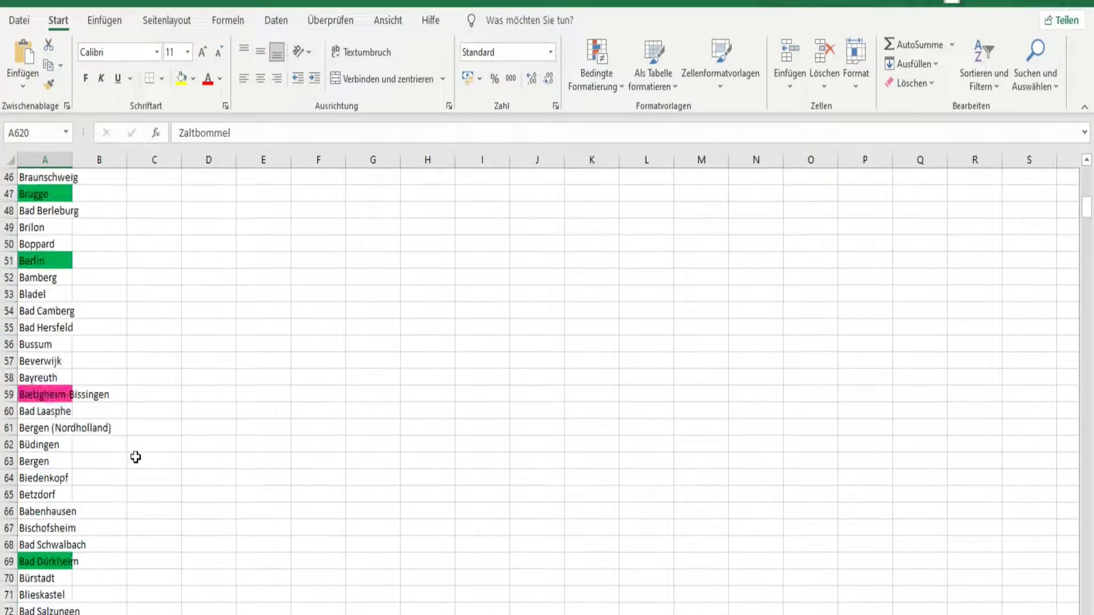
scroll(136, 457, down, 16)
scroll(136, 457, up, 6)
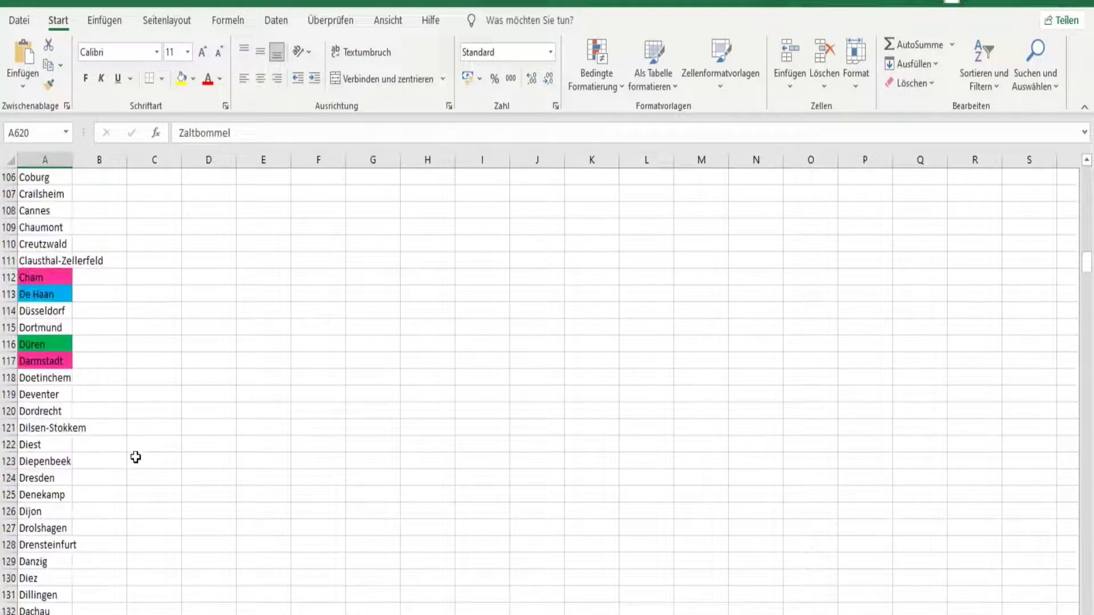
Step: Examine the blue-marked De Haan entry in the alphabetical list alongside neighbouring Düsseldorf and Dortmund
click(41, 445)
click(54, 463)
click(46, 449)
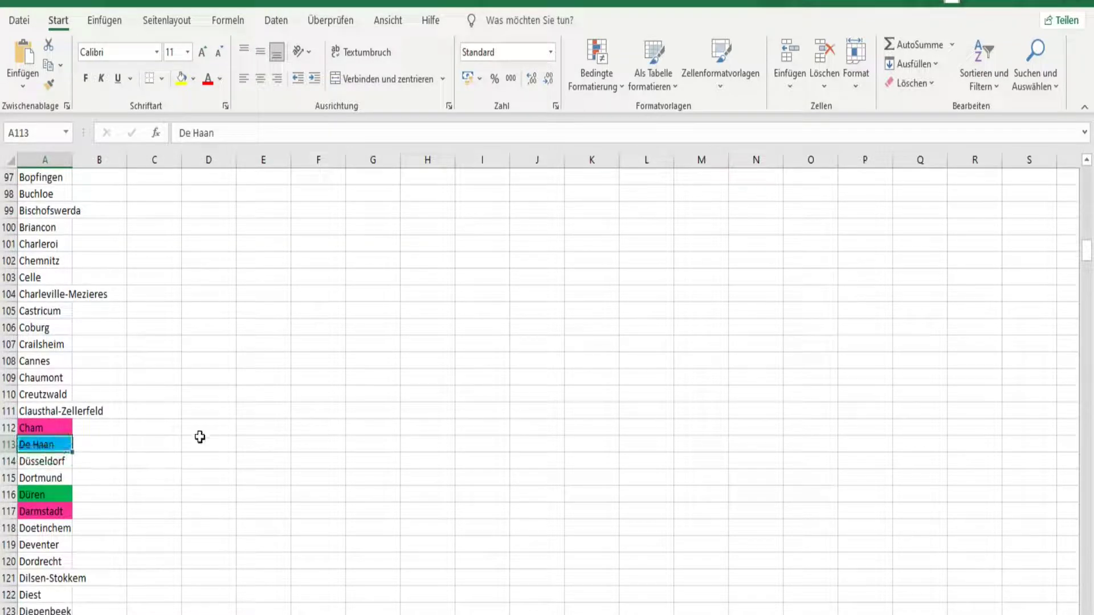
scroll(200, 437, down, 3)
click(54, 328)
click(61, 297)
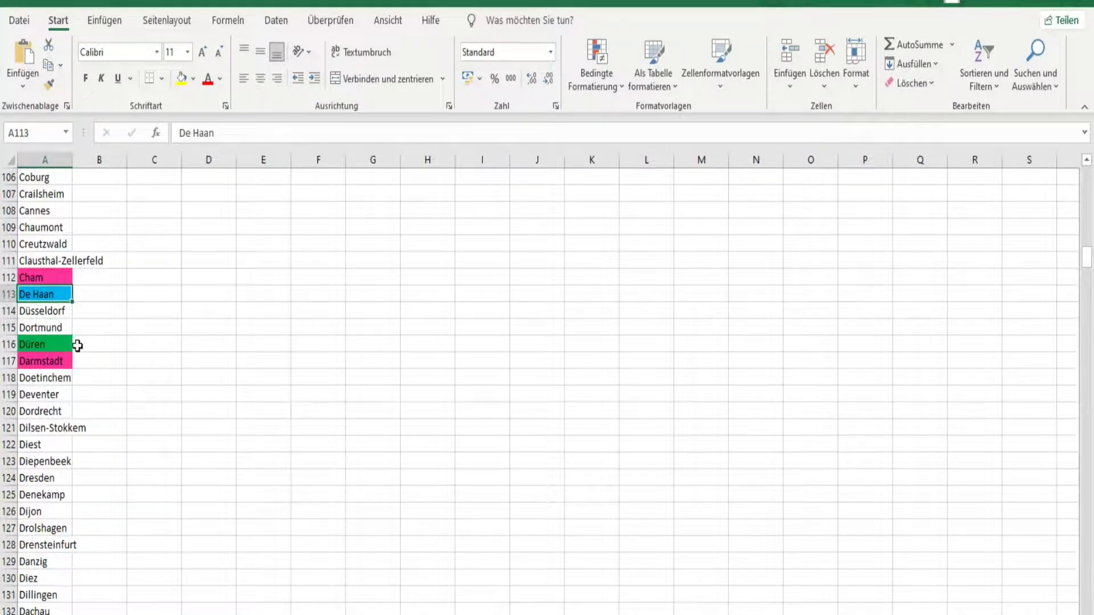
Step: Review the alphabetical list from its first row to the E cities, check Erbach (Donau), and briefly consult the ranked table
scroll(209, 437, up, 15)
scroll(208, 437, up, 15)
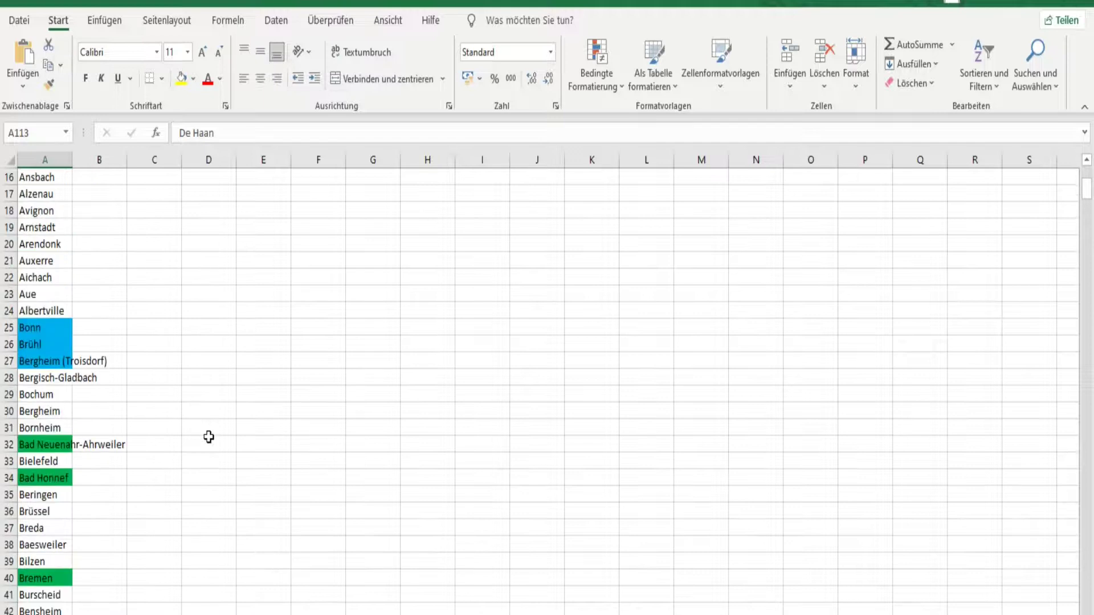
scroll(139, 338, up, 5)
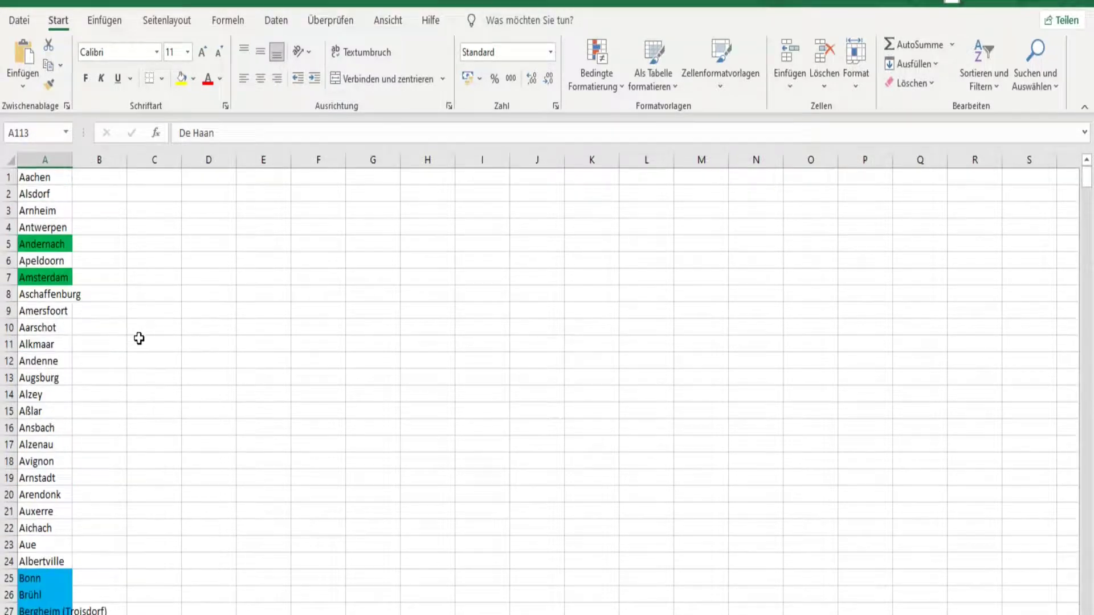
scroll(139, 339, down, 20)
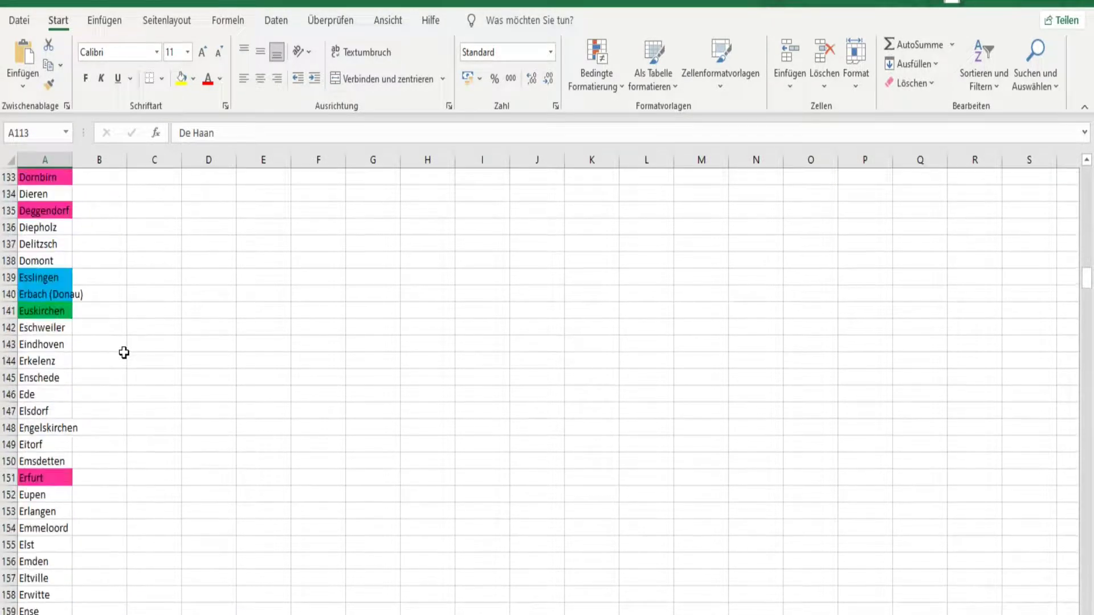
click(53, 294)
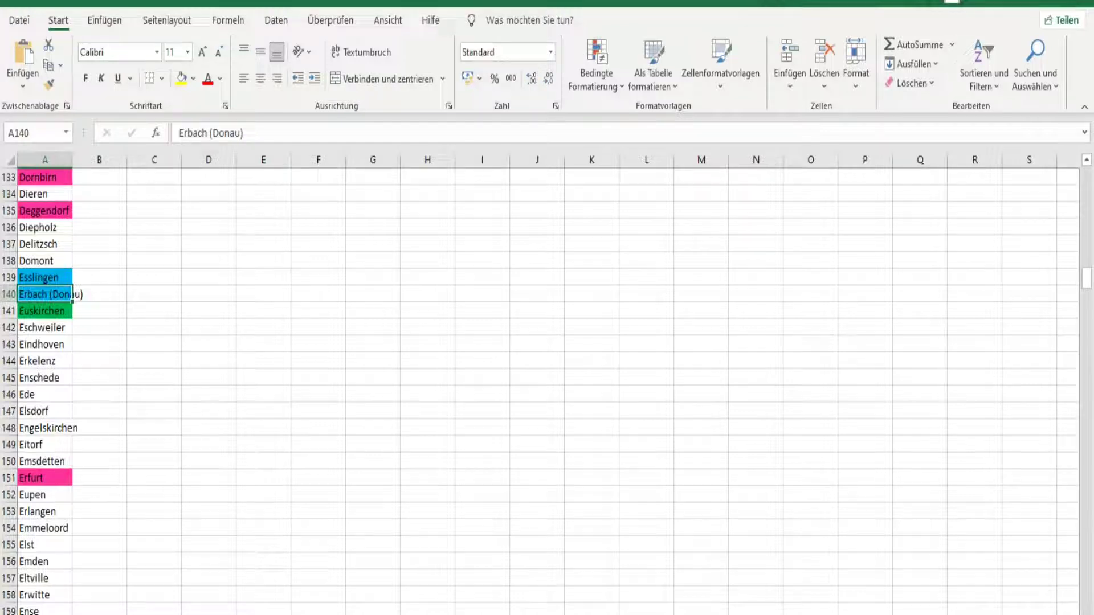
key(ctrl+Page_Up)
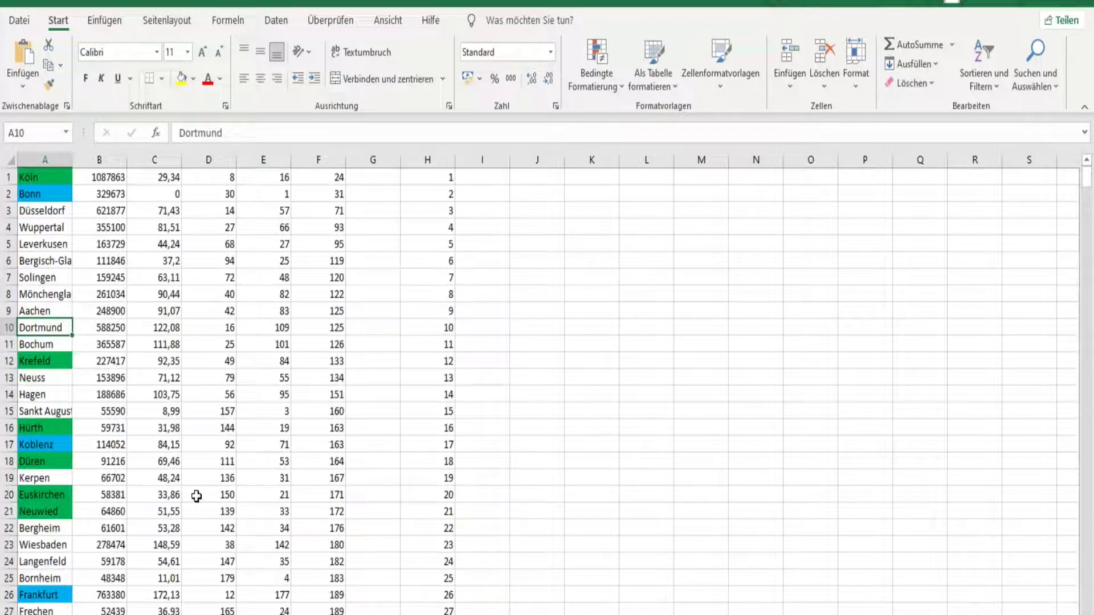
key(ctrl+Page_Down)
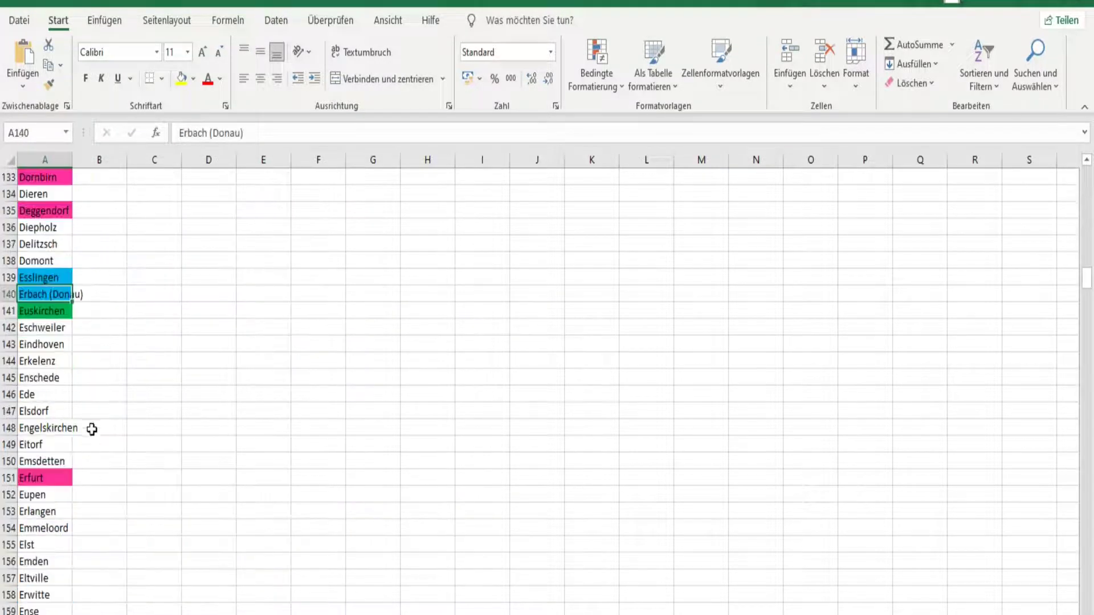
Step: Check the colour-marked titles in the title list with random values, including Leben ist schön, Fighting with my family, Unbestechlichen and Adios Sabata
scroll(65, 382, down, 2)
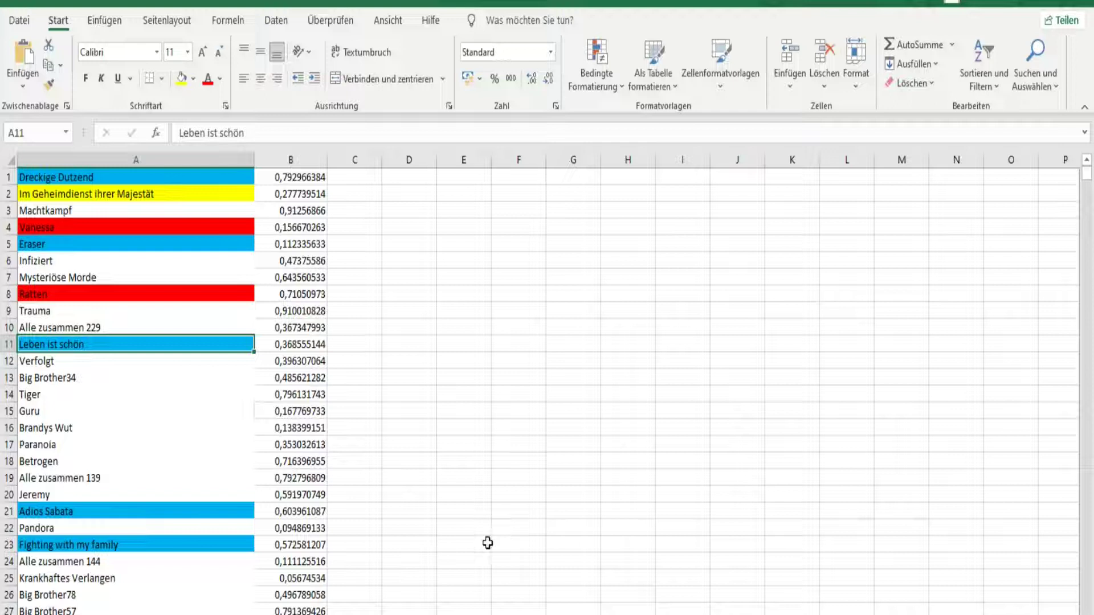
click(92, 240)
click(119, 343)
click(135, 542)
click(136, 614)
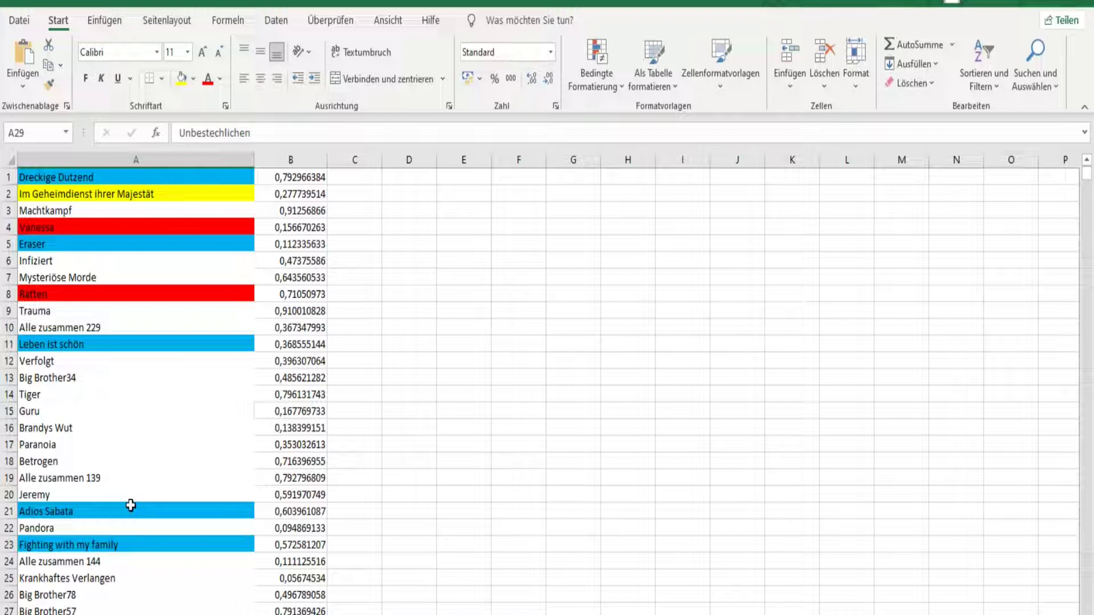
click(223, 544)
click(219, 507)
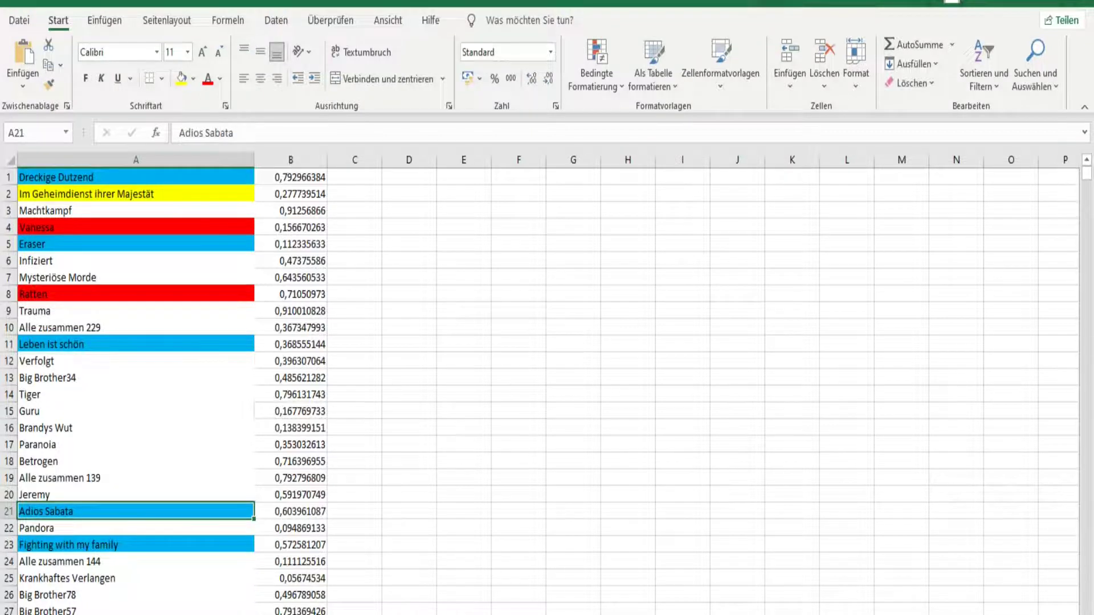
Step: Return to the sheet with the alphabetical city list and look through its entries down to the P and R cities
click(490, 587)
scroll(190, 507, down, 7)
scroll(191, 506, down, 20)
scroll(190, 506, down, 20)
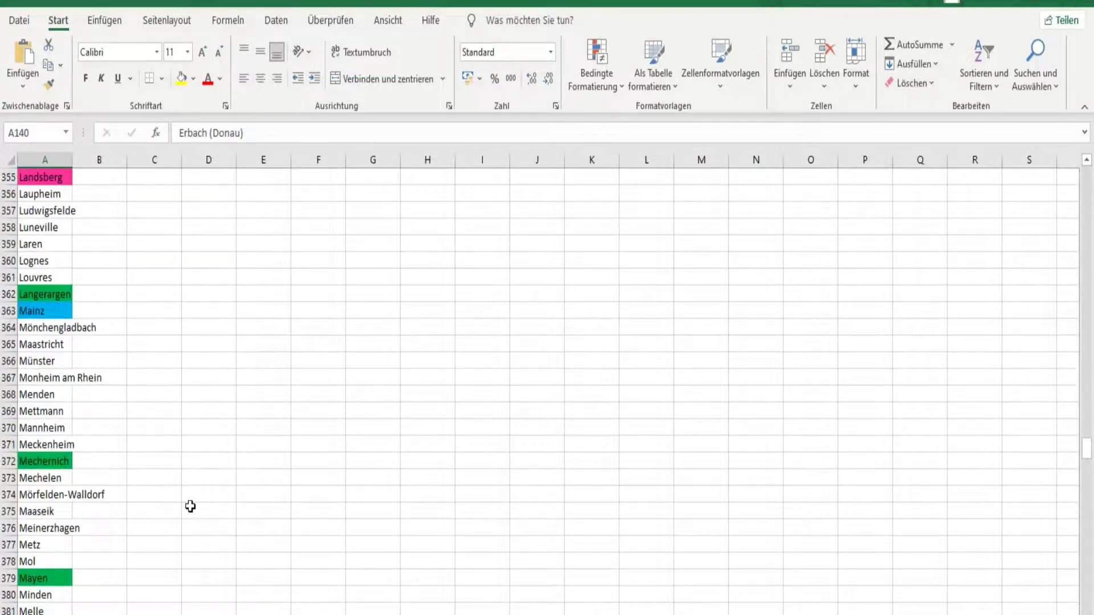
scroll(190, 506, down, 20)
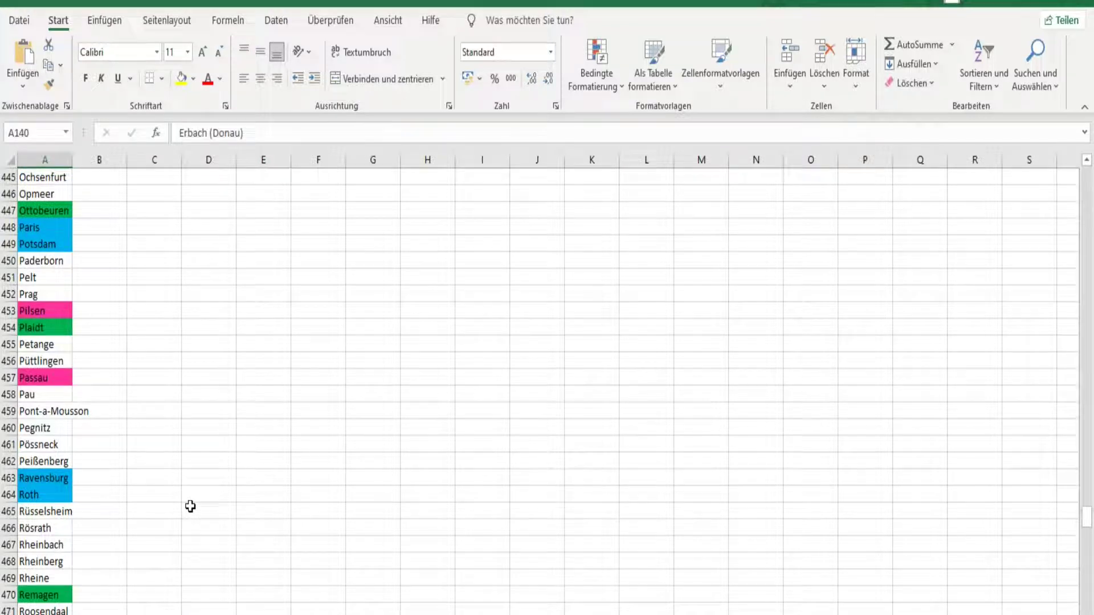
Step: Go back to the M cities in the alphabetical list and examine blue-marked Mainz alongside neighbouring Mönchengladbach
scroll(159, 461, up, 17)
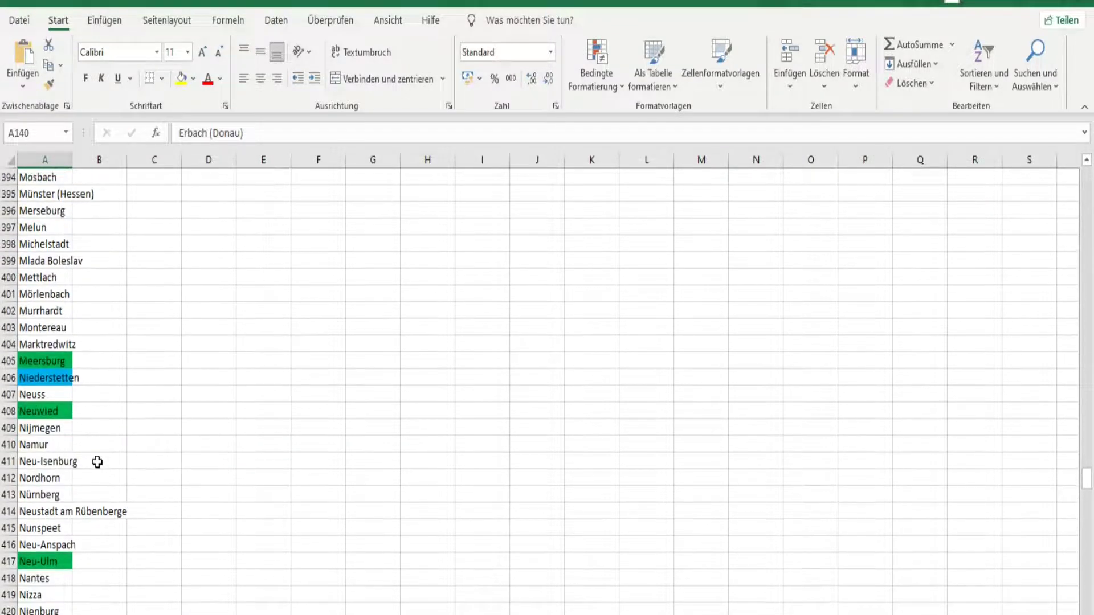
scroll(66, 321, up, 8)
scroll(66, 321, up, 5)
click(63, 313)
click(54, 327)
click(46, 311)
click(42, 311)
Step: Look through the alphabetical list down to the W cities, and check Viersen and blue-marked Vettweiß
scroll(91, 454, down, 20)
scroll(86, 455, down, 20)
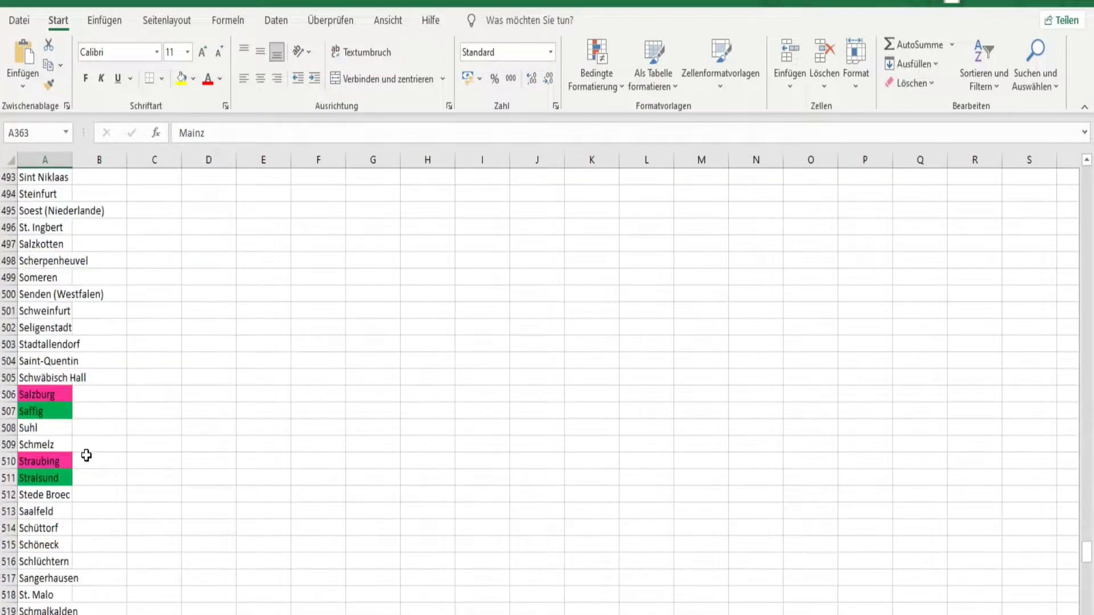
scroll(87, 444, up, 4)
scroll(88, 444, up, 15)
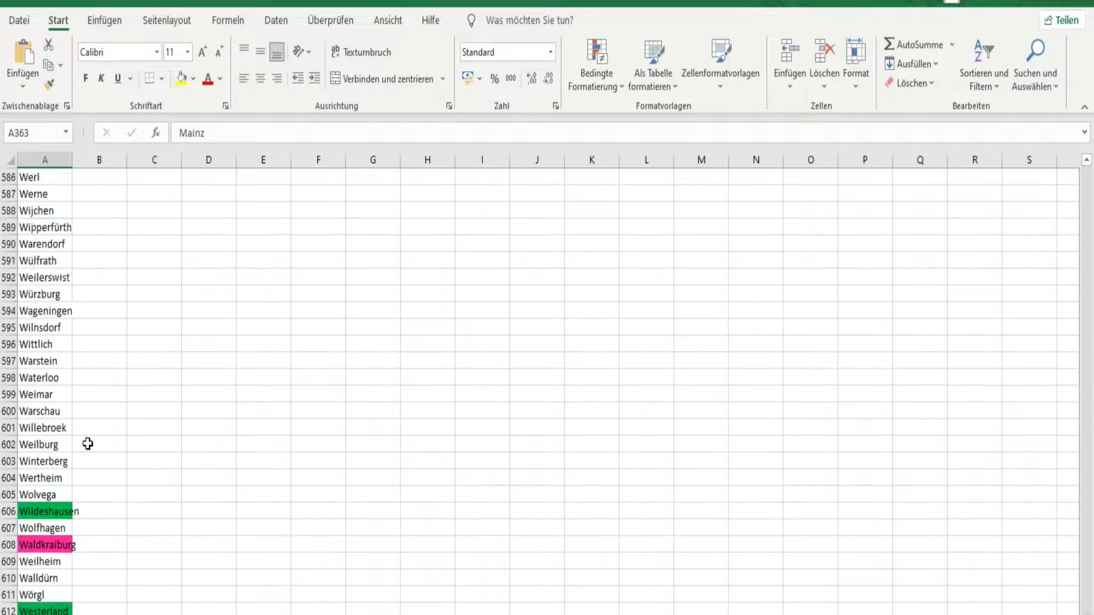
click(49, 392)
click(46, 378)
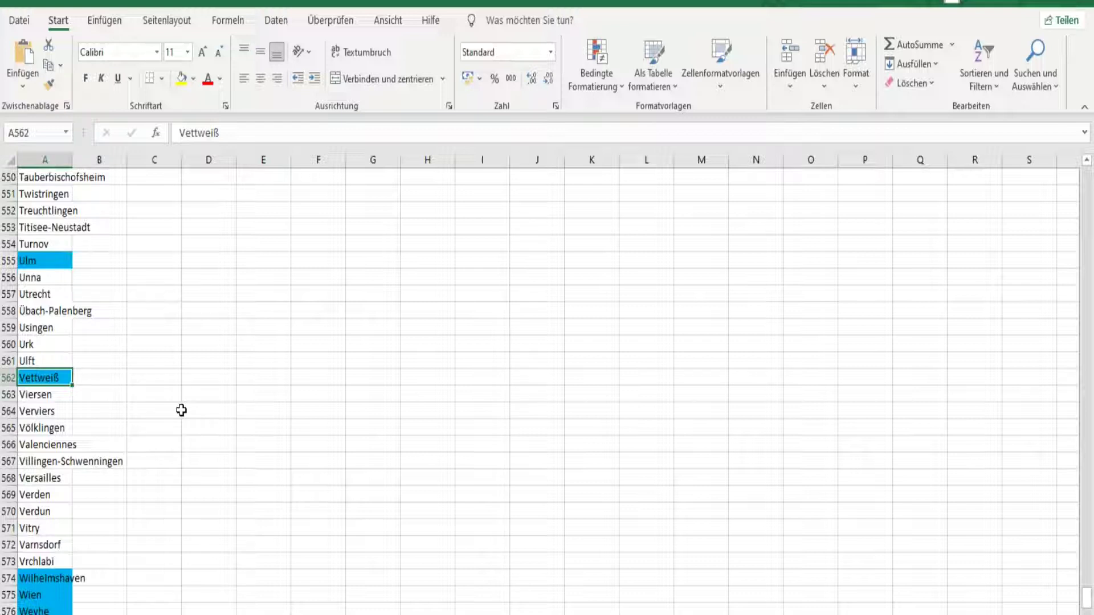
Step: Go back through the alphabetical list to the J cities and compare Jüchen with Jodoigne
scroll(182, 411, up, 20)
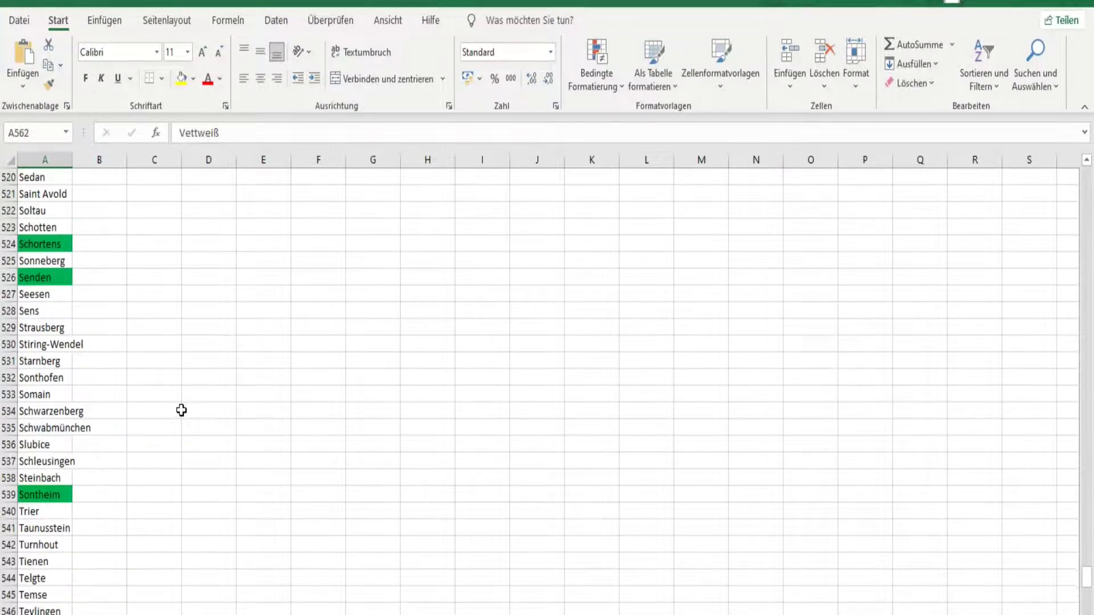
scroll(181, 410, up, 8)
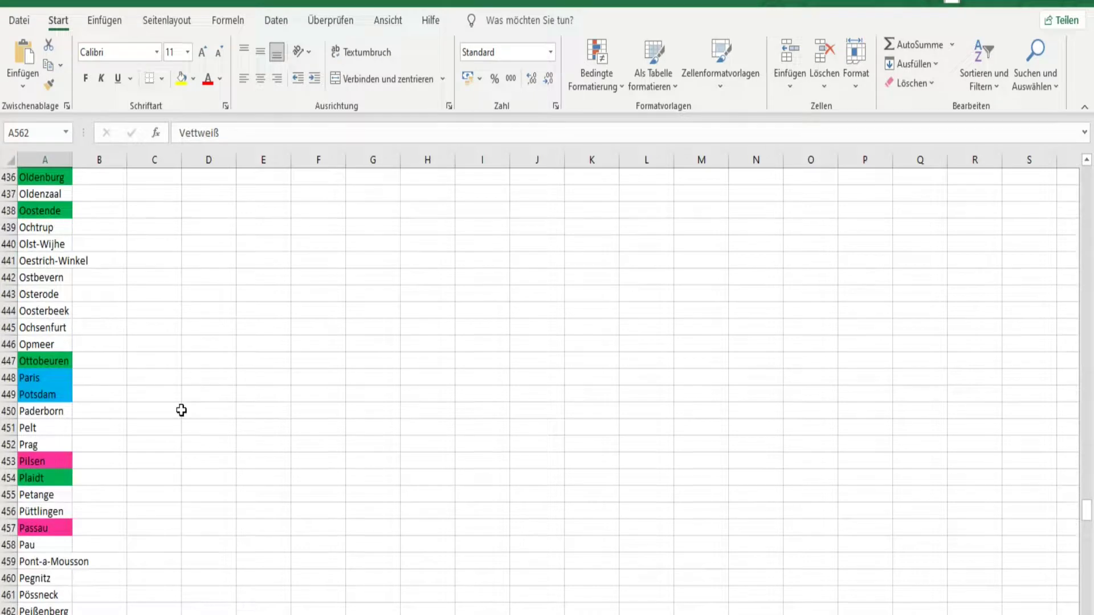
scroll(182, 410, up, 20)
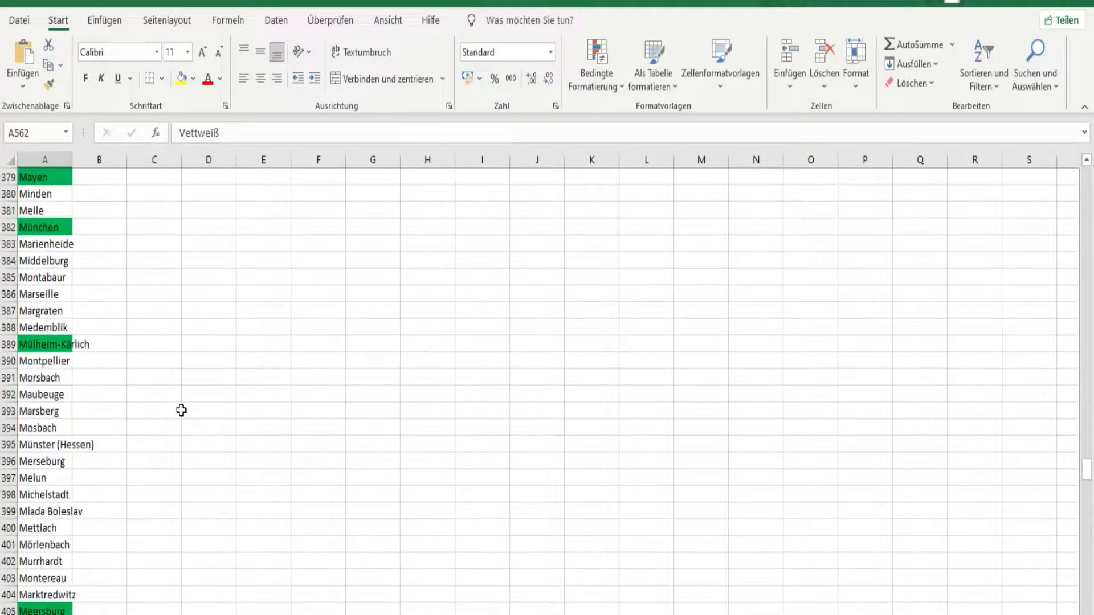
scroll(181, 411, up, 10)
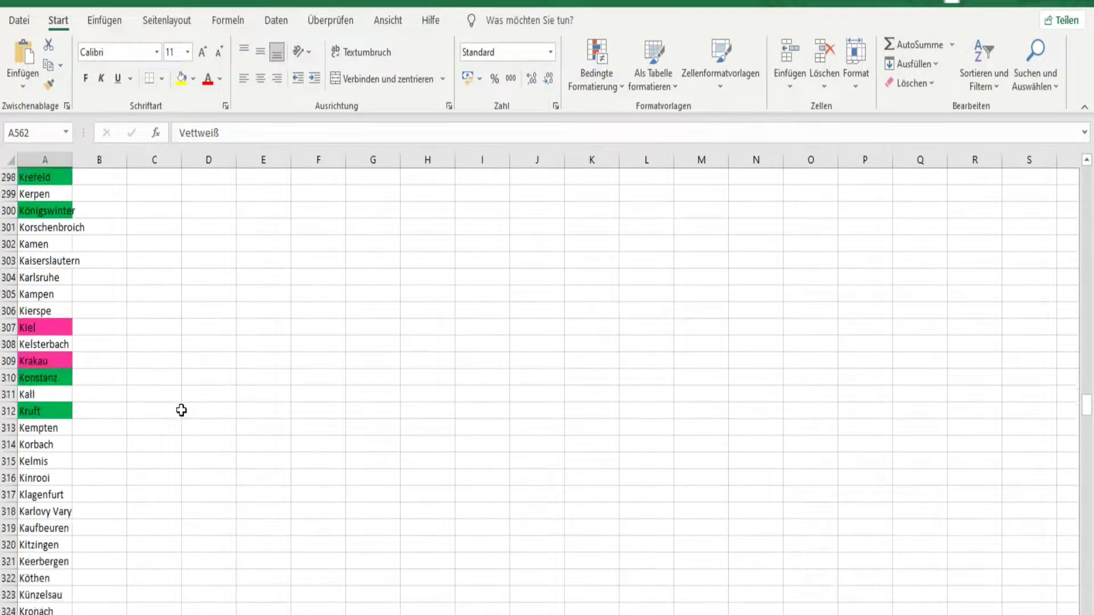
click(39, 245)
click(48, 261)
click(43, 245)
click(44, 261)
click(44, 245)
click(45, 261)
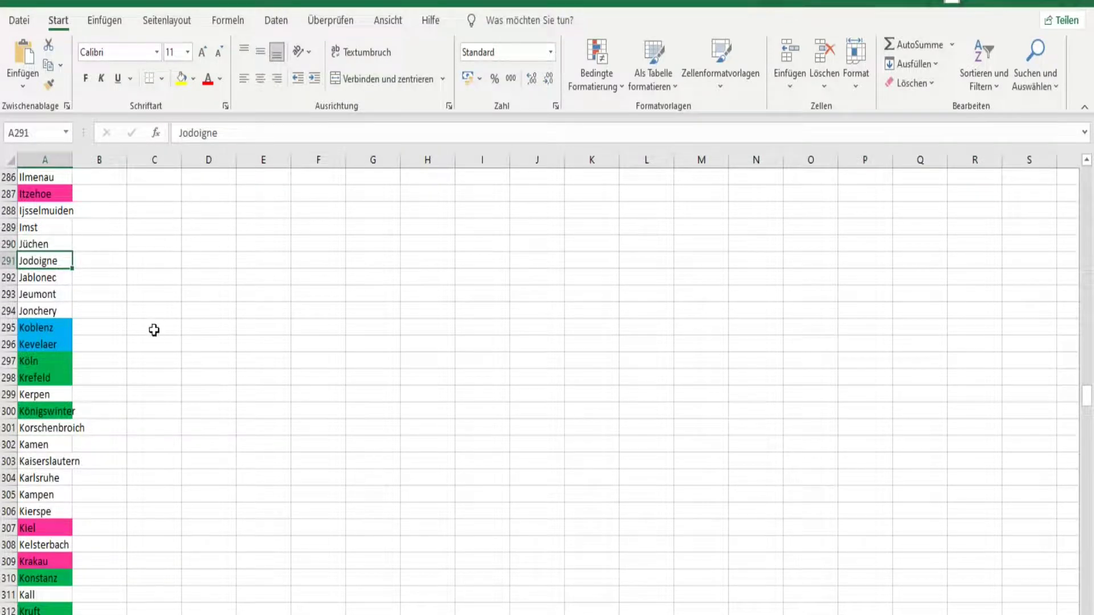
Step: Check the I cities in the alphabetical list, including Itzehoe, Ijsselmuiden, Imst and Ibbenbüren, and recheck Jüchen
scroll(154, 330, up, 3)
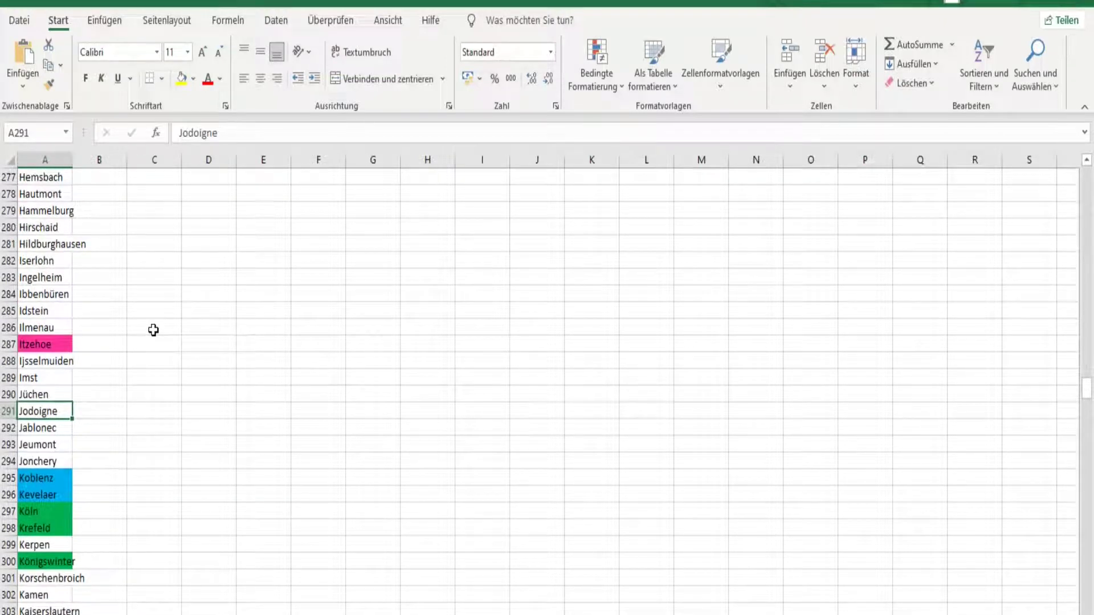
click(38, 339)
click(34, 359)
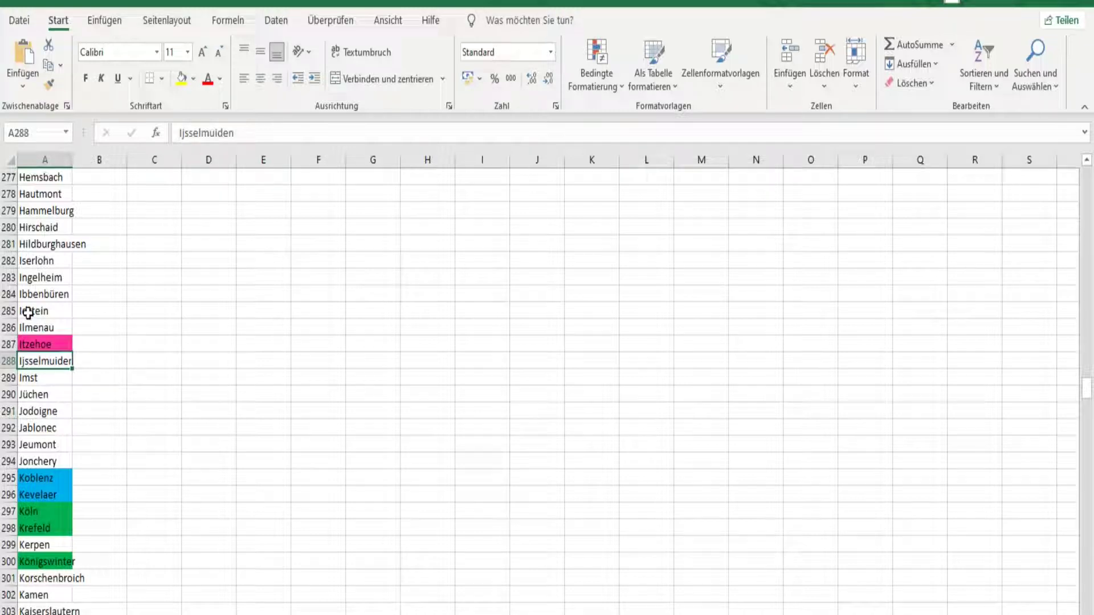
click(35, 376)
click(37, 294)
click(45, 398)
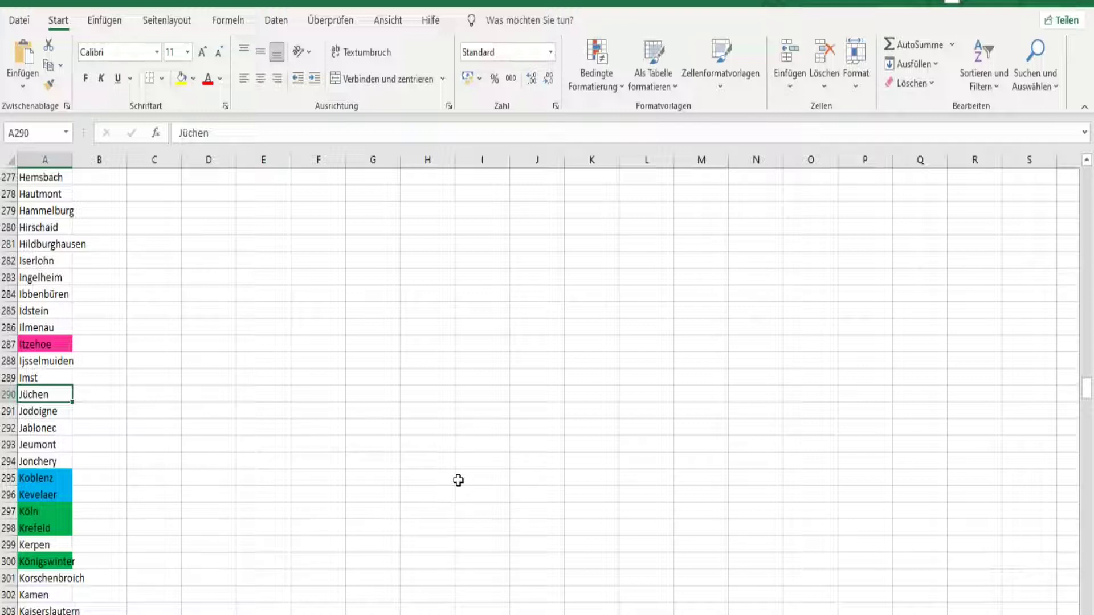
Step: Review the alphabetical list from the J cities back to Aachen, with a brief look at the B cities
scroll(178, 278, up, 20)
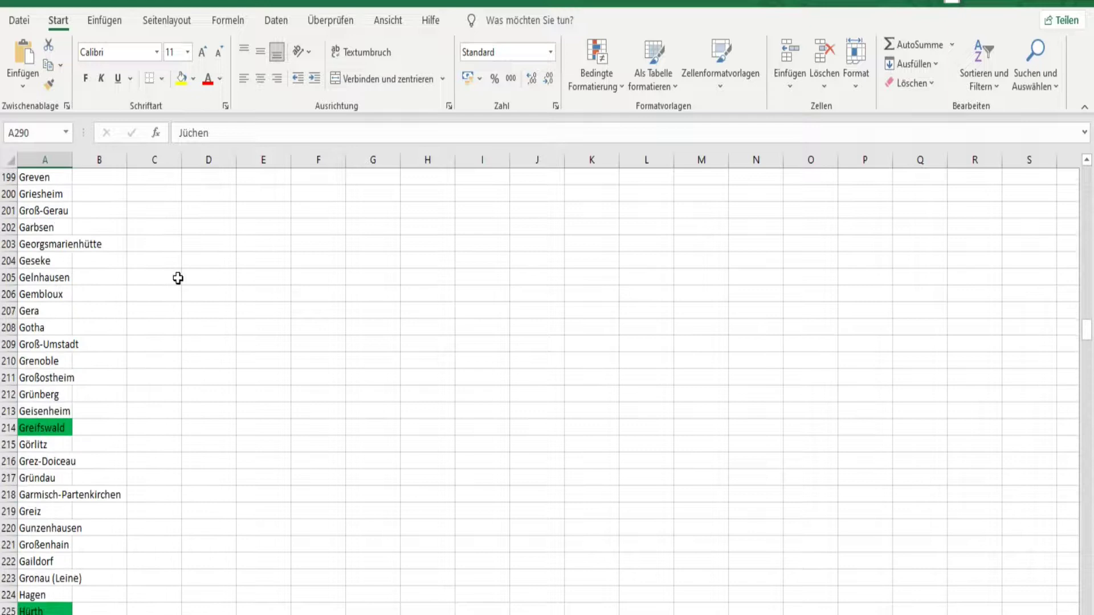
scroll(178, 278, up, 20)
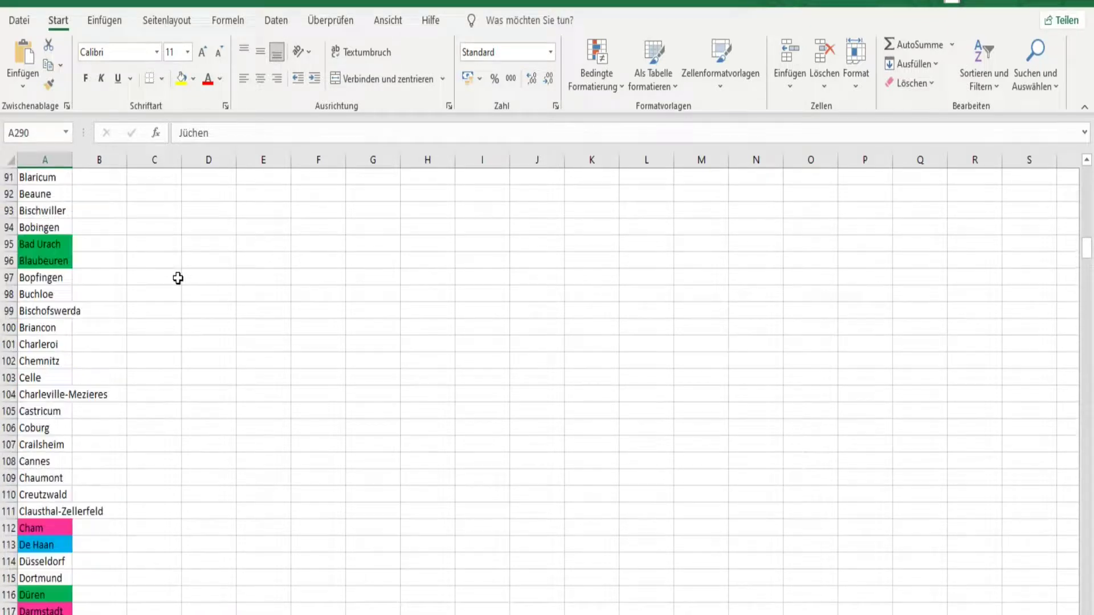
scroll(178, 278, up, 20)
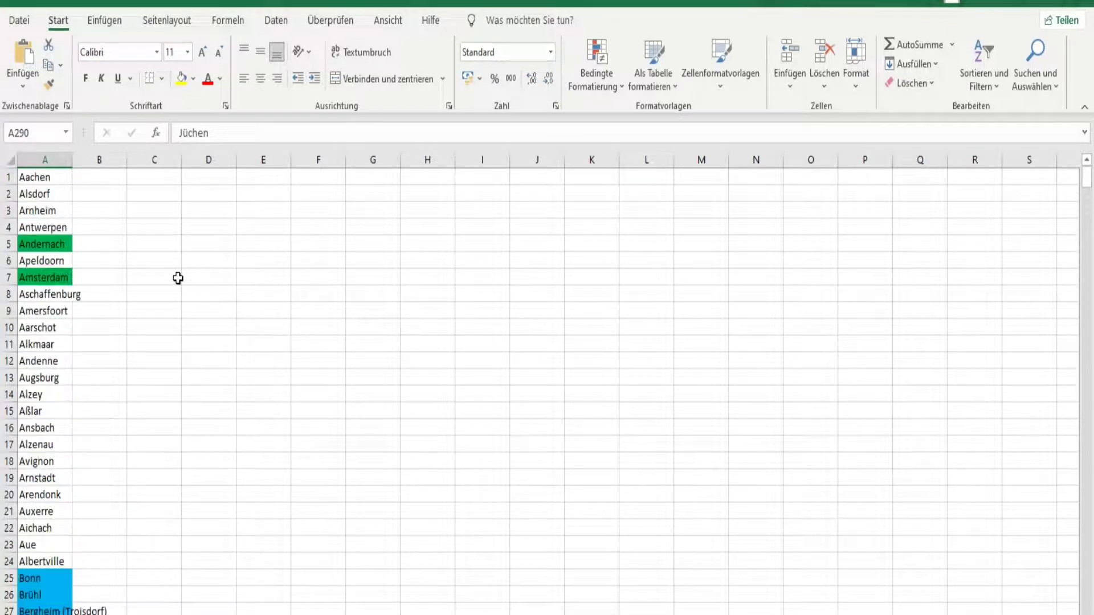
scroll(162, 561, down, 8)
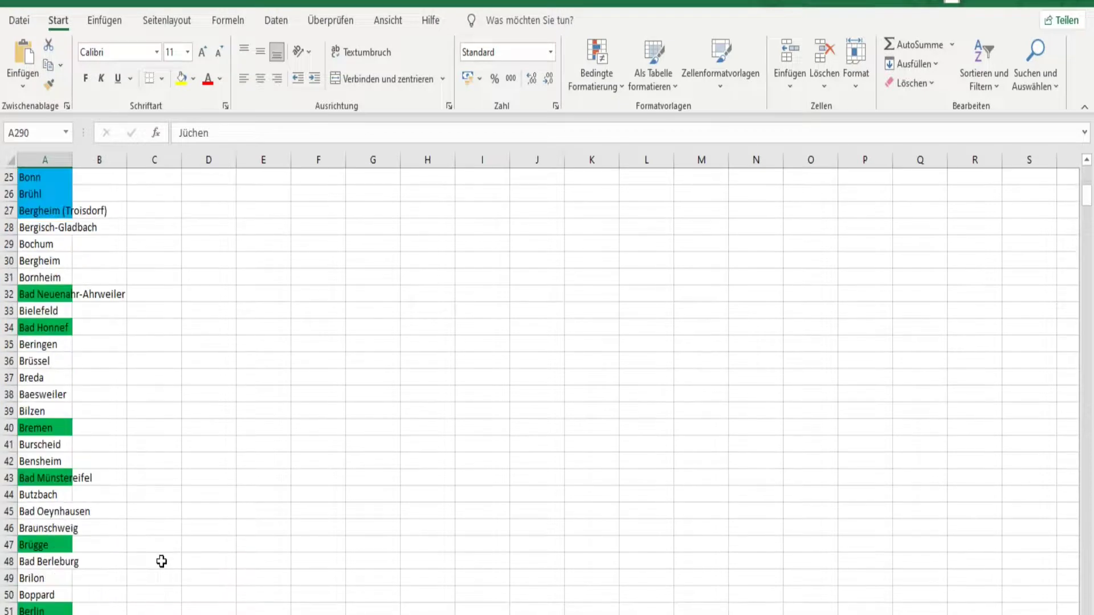
scroll(238, 345, up, 8)
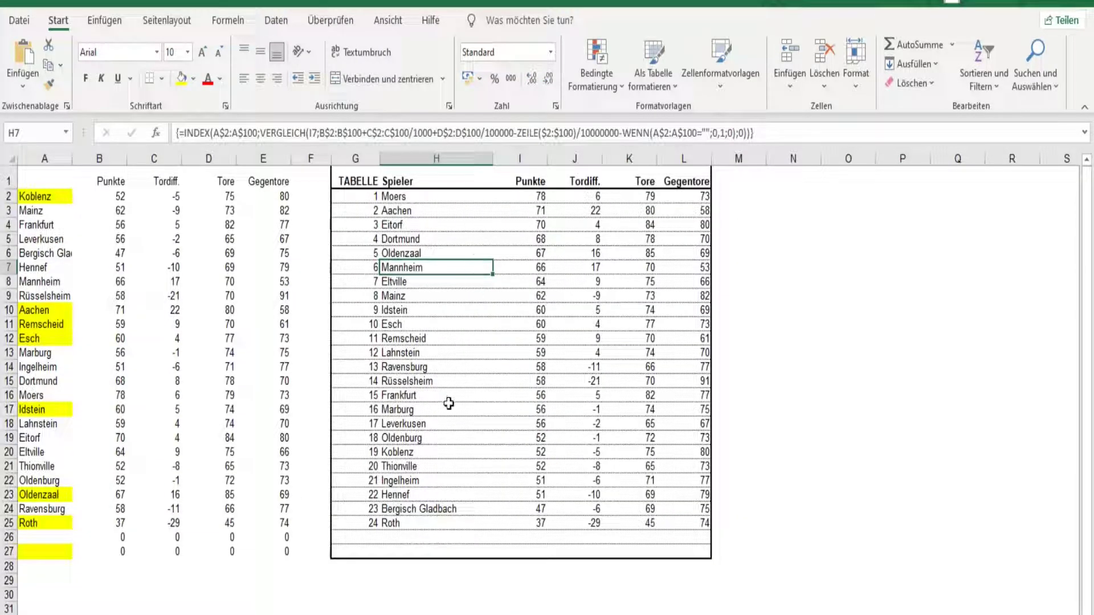
Step: Check Roth, Eitorf, Dortmund, Esch and Remscheid in the ranking table
click(433, 521)
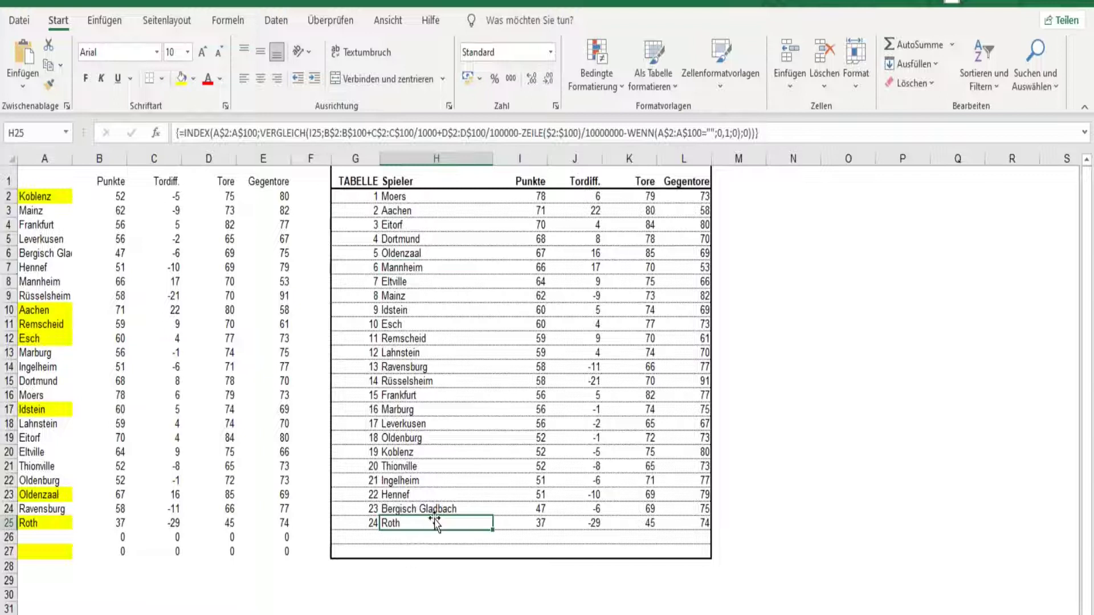
click(414, 226)
click(416, 240)
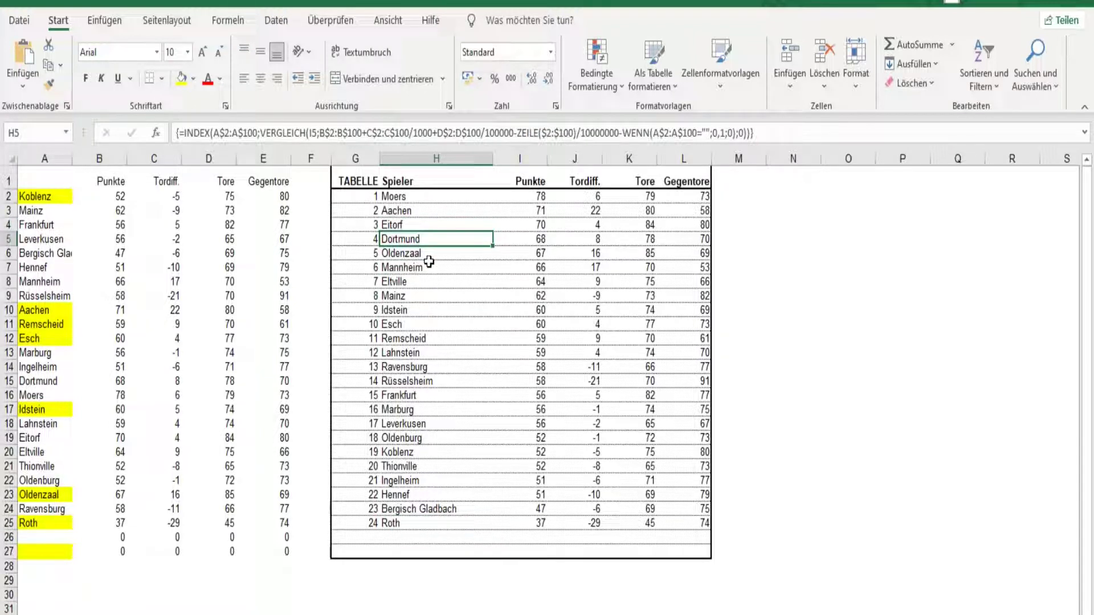
click(416, 323)
click(415, 339)
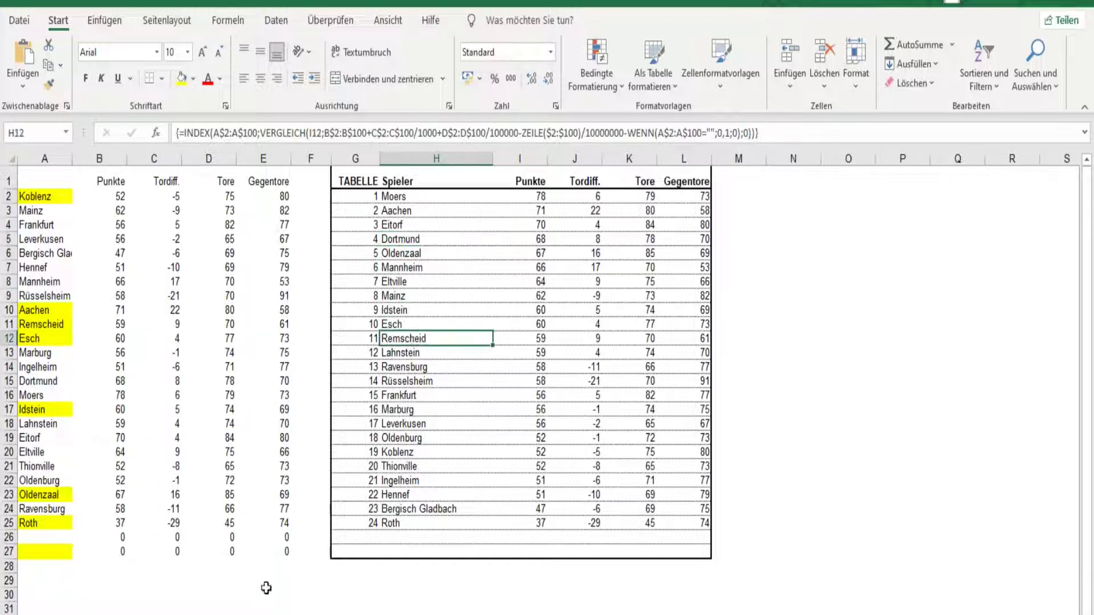
Step: Switch to the Liga-Planer sheet and examine the result entries of the first Hinrunde match
key(ctrl+Page_Up)
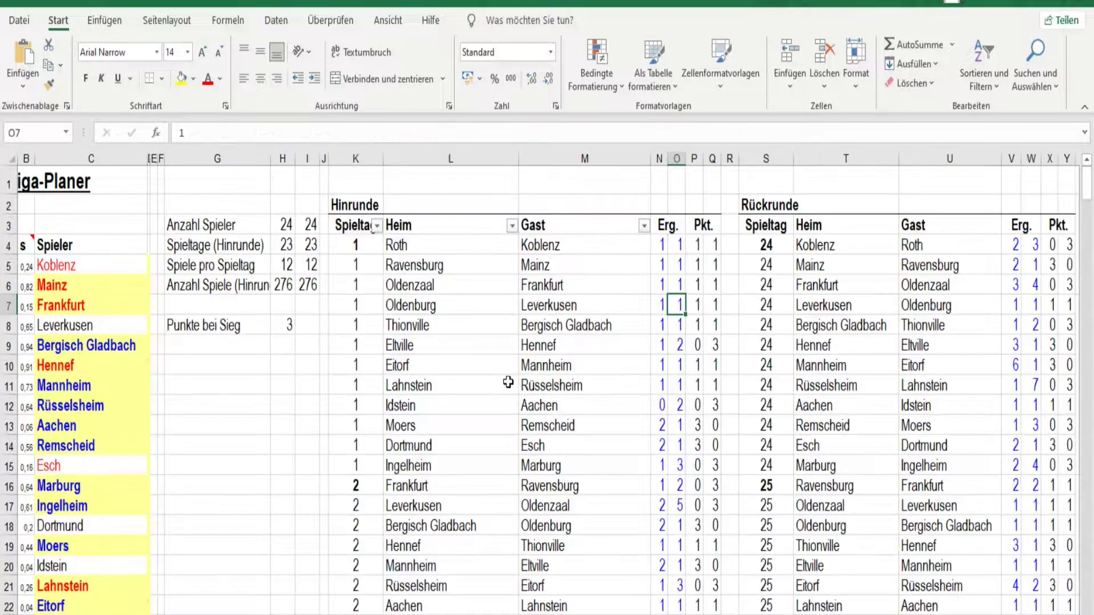
click(658, 246)
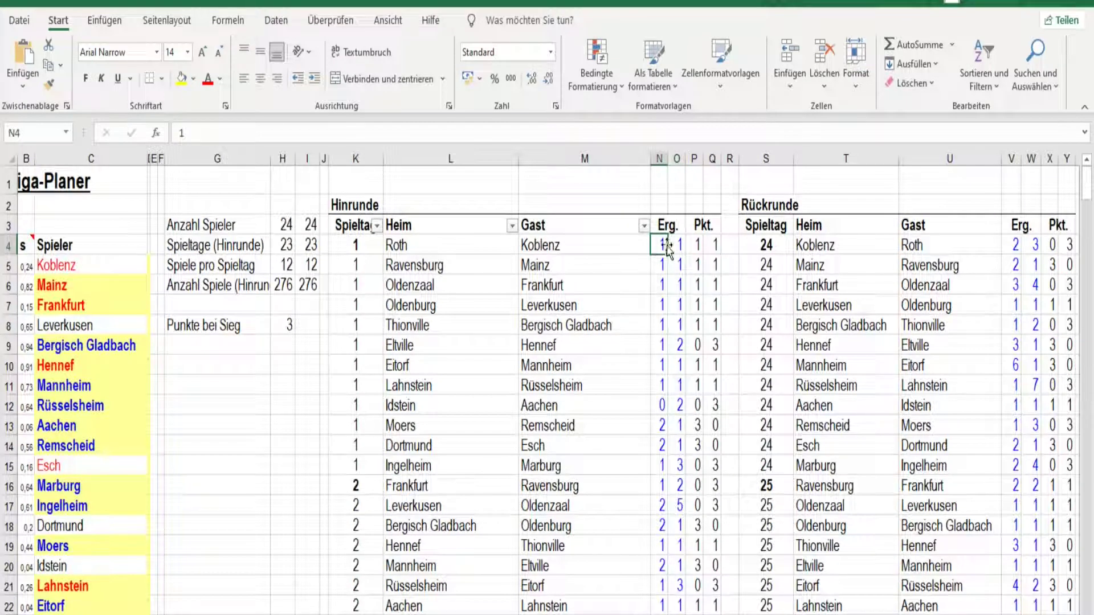
click(676, 255)
click(658, 248)
Step: Compare the home and away sides, Roth and Koblenz, in the first Hinrunde match
click(396, 245)
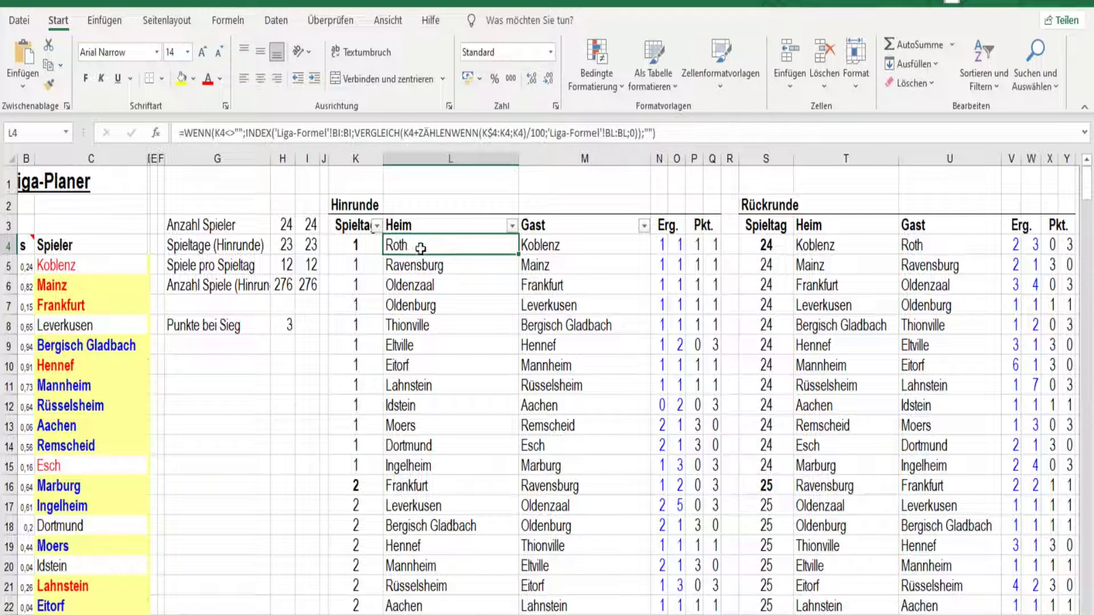
click(584, 248)
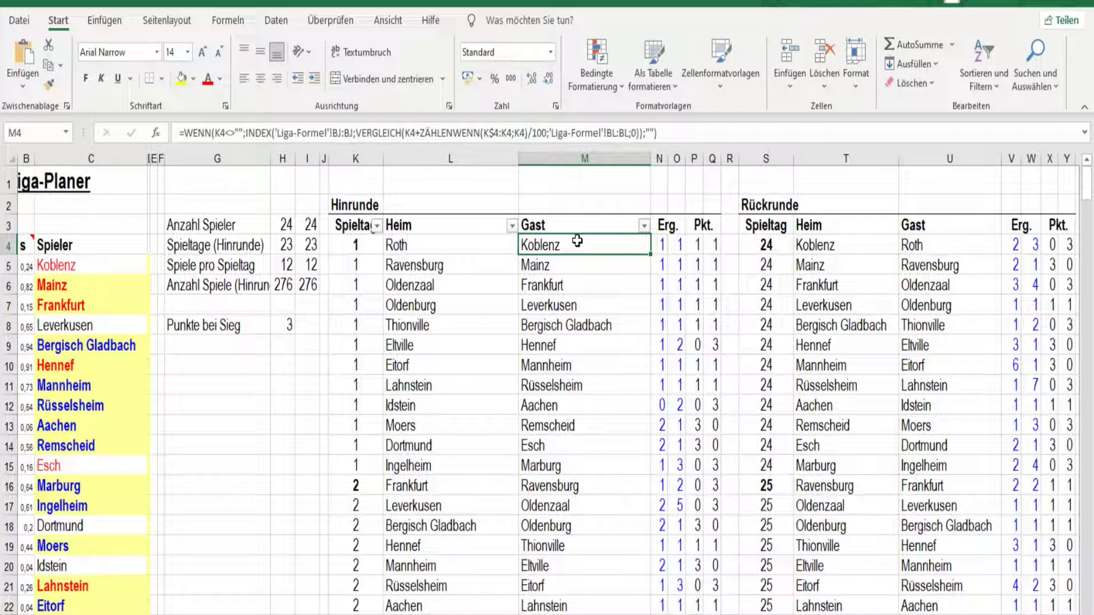
click(467, 248)
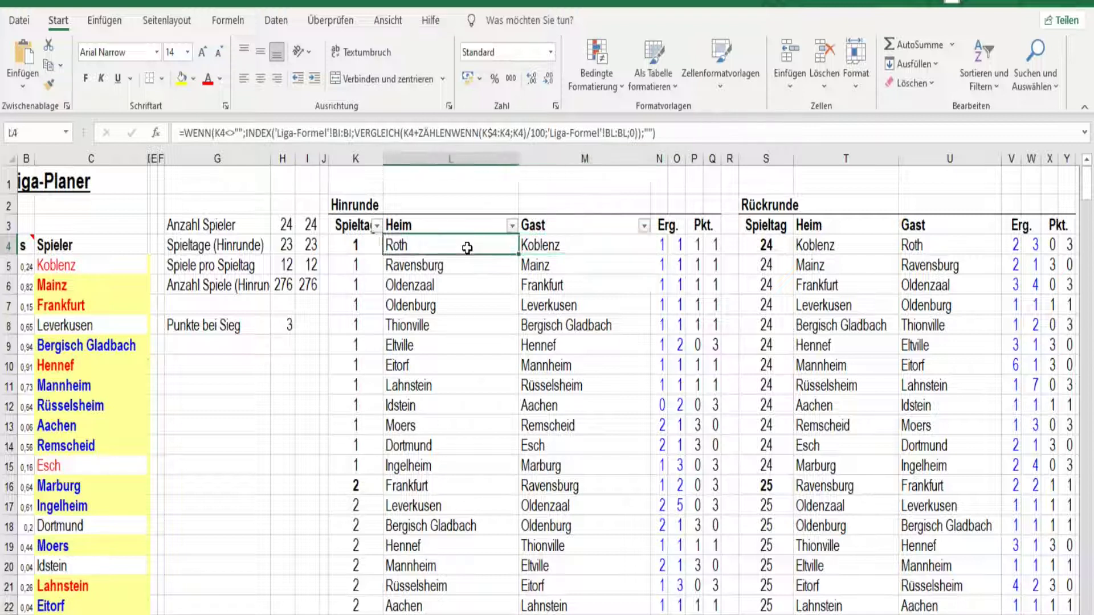
click(560, 251)
click(458, 252)
click(604, 248)
click(474, 259)
click(484, 242)
click(603, 244)
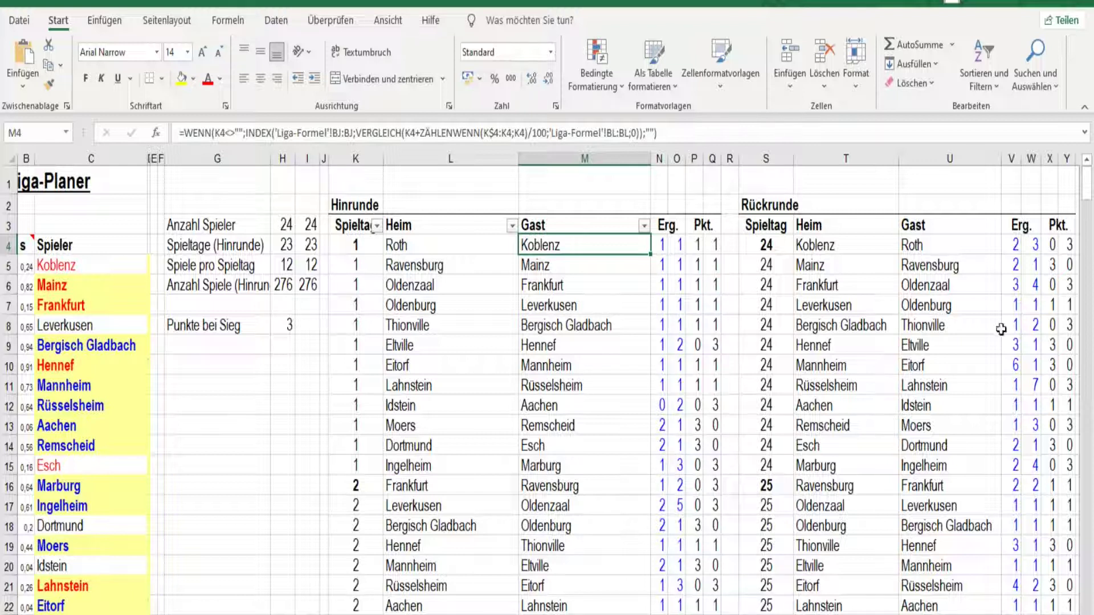
Step: Check the Hinrunde results of Ingelheim against Marburg and Leverkusen against Oldenzaal, and return to the ranking table
scroll(1091, 190, down, 1)
scroll(1092, 183, up, 1)
click(676, 465)
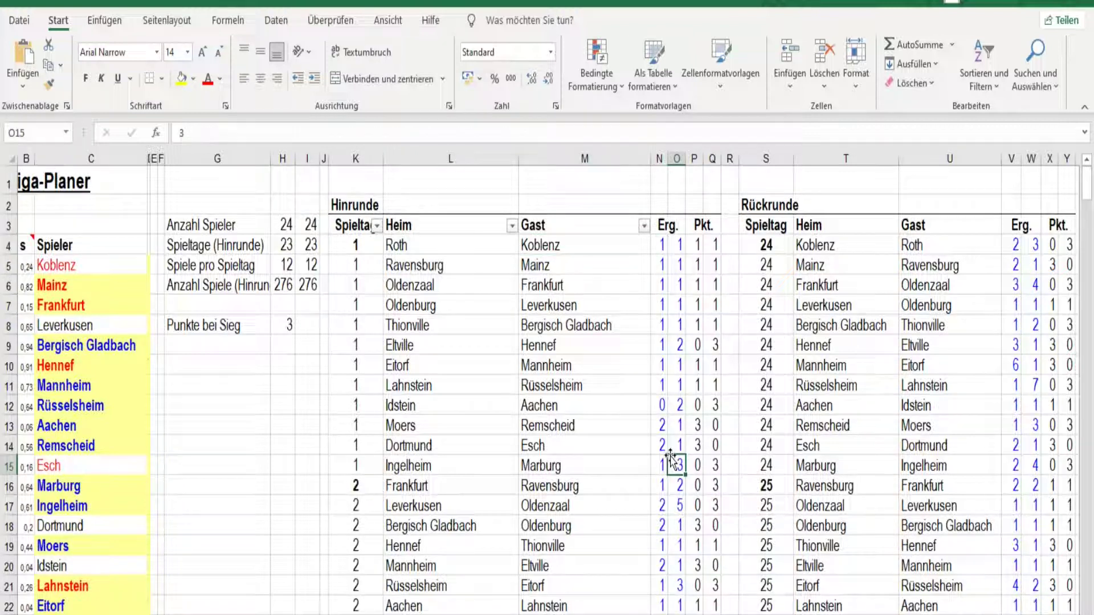
click(690, 461)
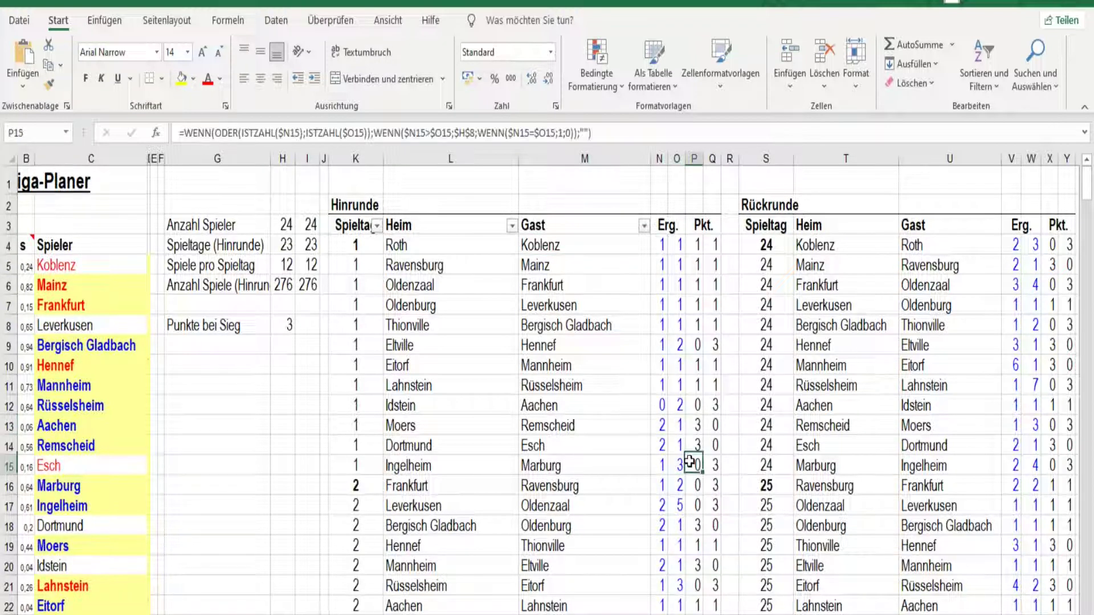
click(679, 505)
scroll(669, 515, down, 3)
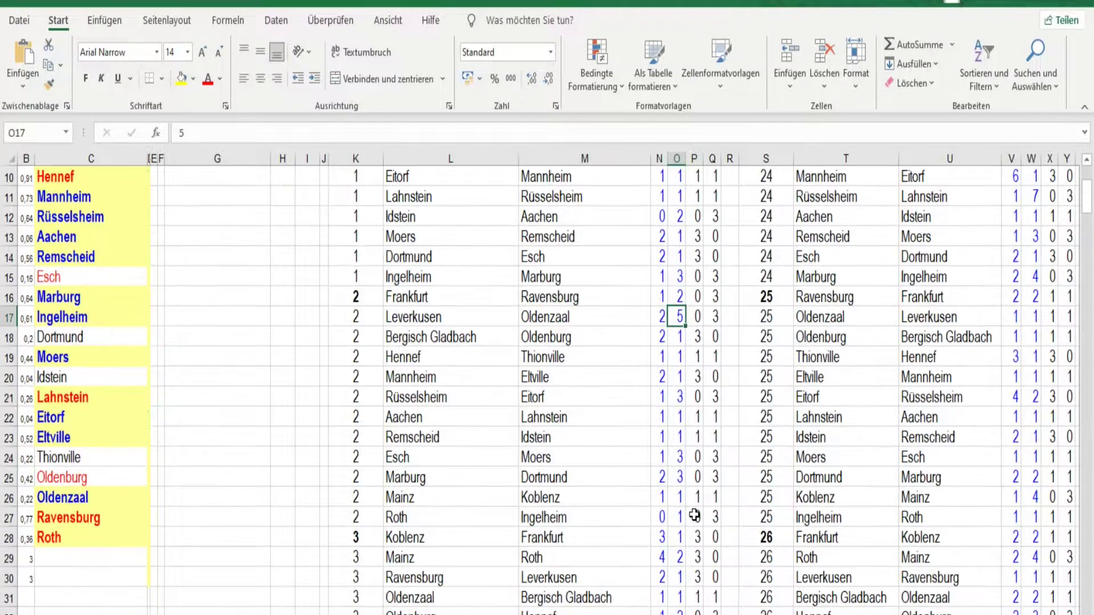
click(262, 613)
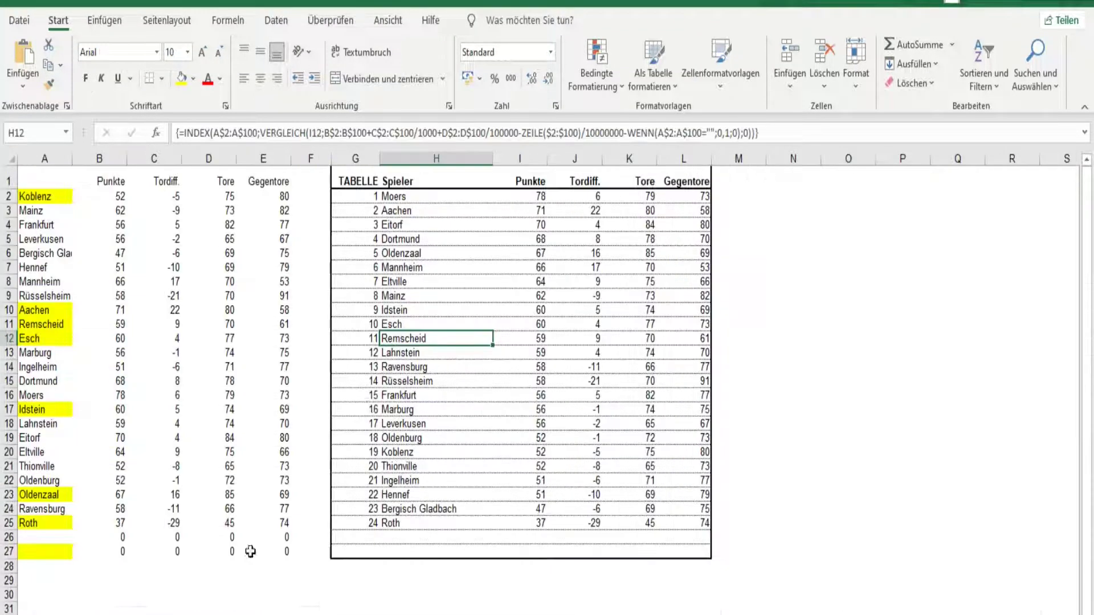
Step: Open the Klassenfahrt Cup 2021 Endliga workbook and check Moers, Aachen and Andernach in its ranking table
click(404, 239)
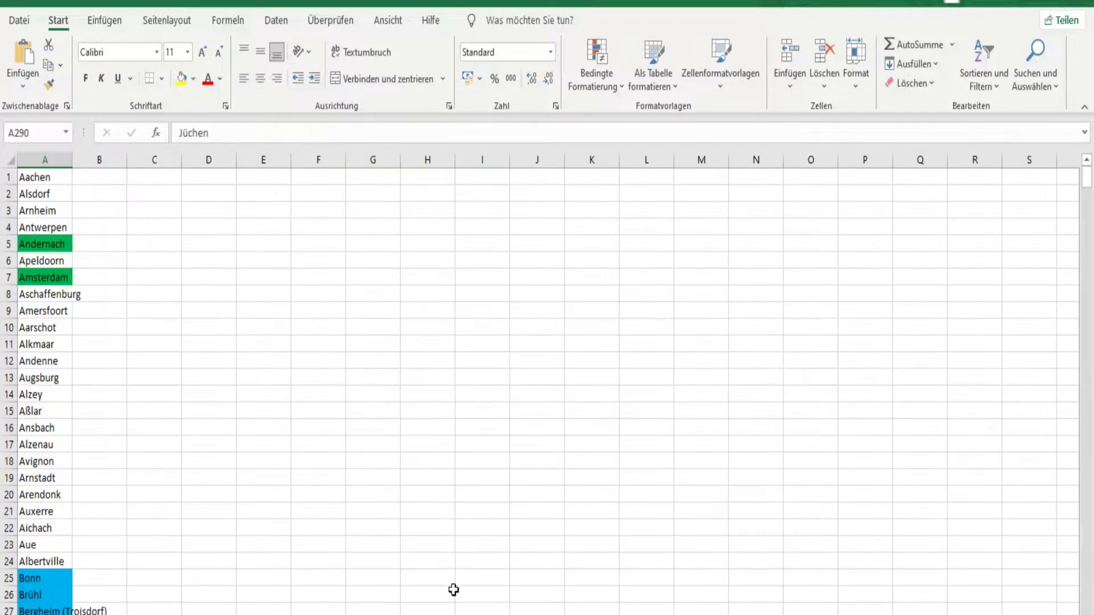
right_click(594, 599)
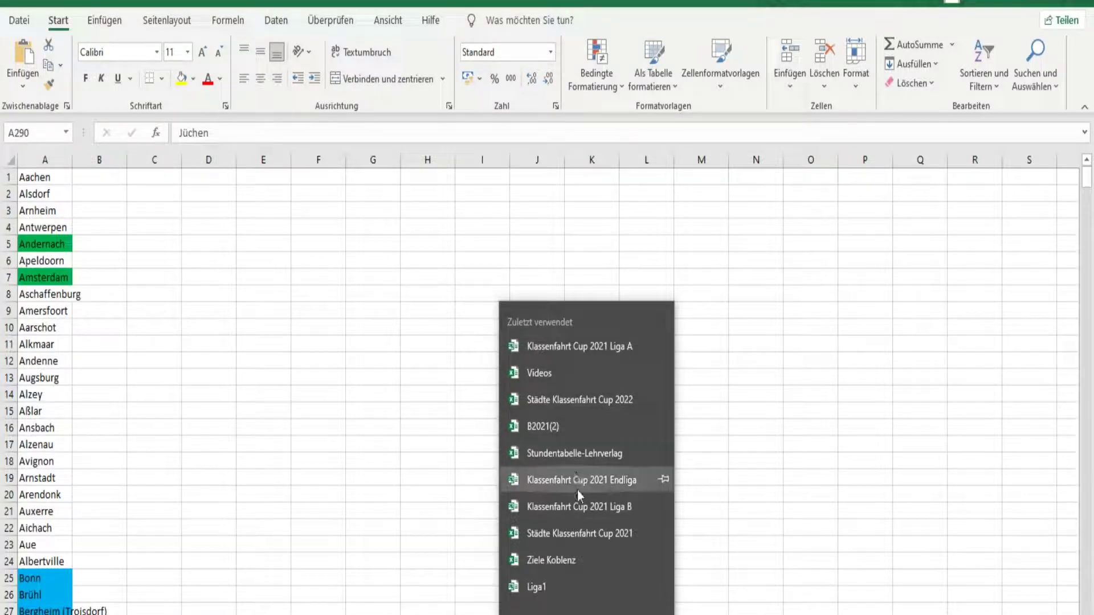
click(396, 439)
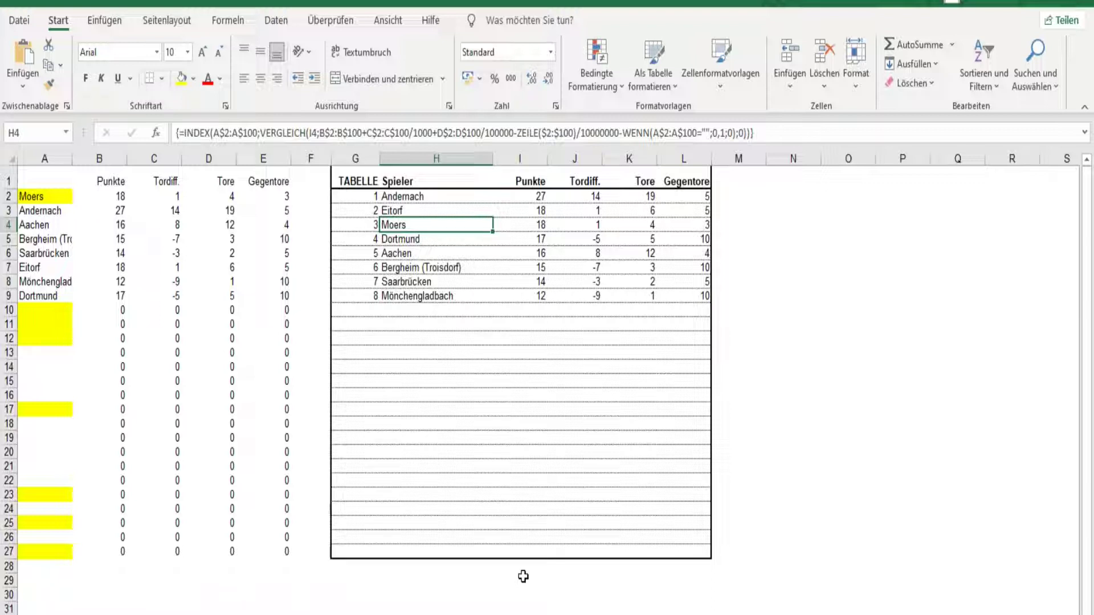
click(402, 251)
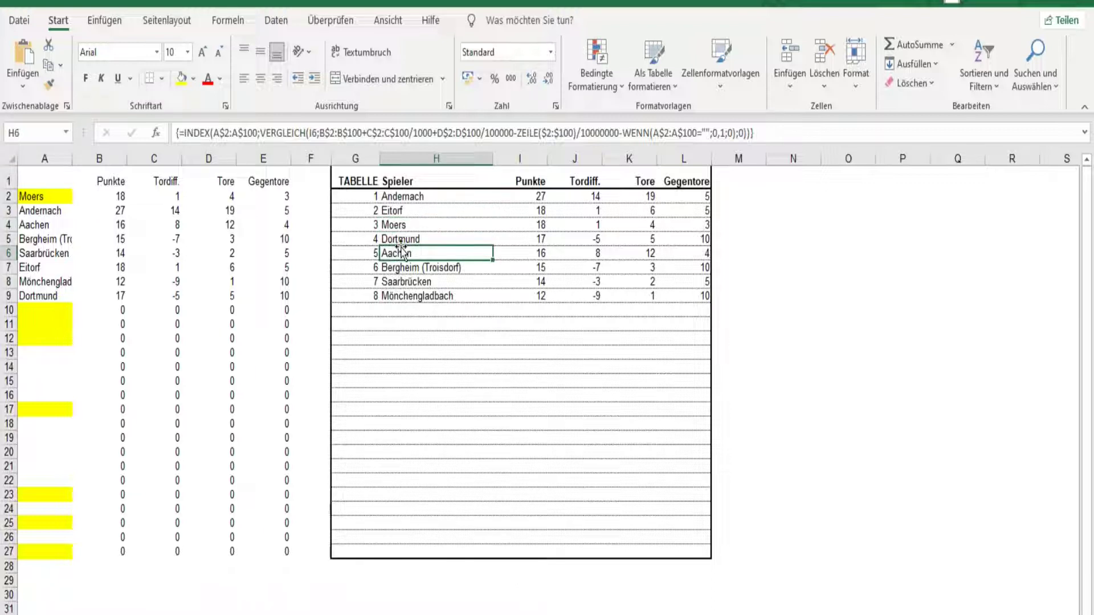
click(405, 197)
click(407, 253)
Step: Switch to the Städte Klassenfahrt Cup 2022 workbook and look over the top cities in the ranked list
mouse_move(586, 610)
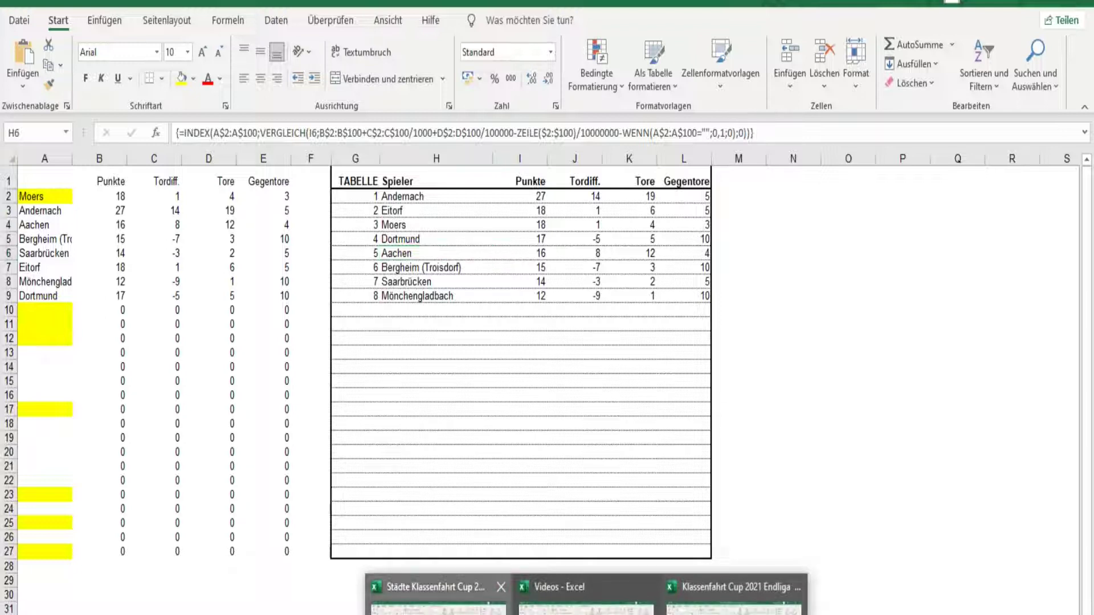
click(433, 592)
click(212, 614)
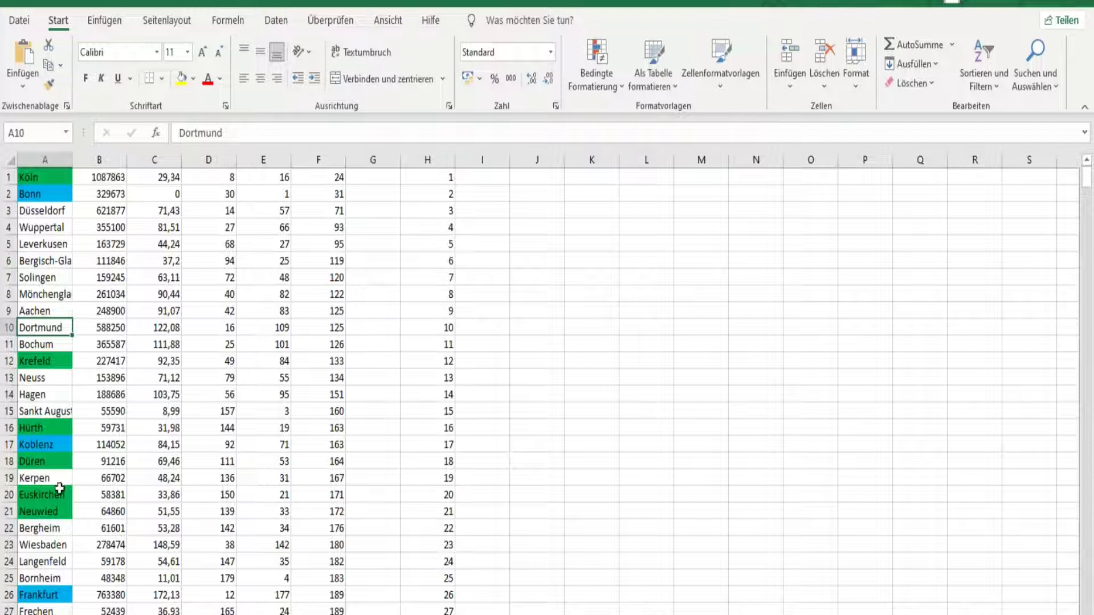
scroll(71, 593, down, 5)
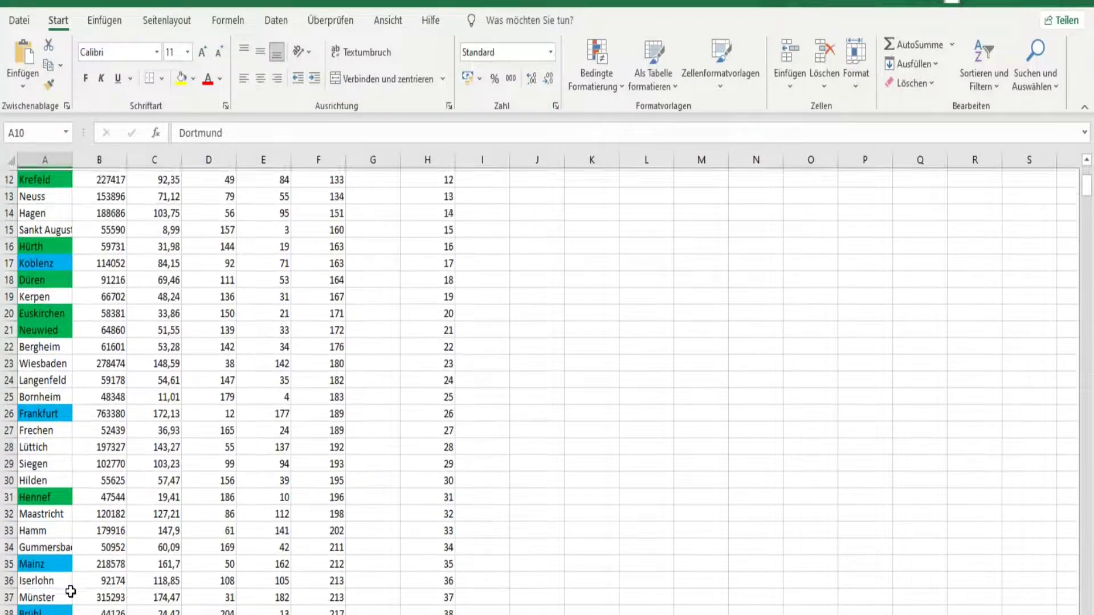
scroll(71, 593, down, 2)
scroll(71, 592, up, 7)
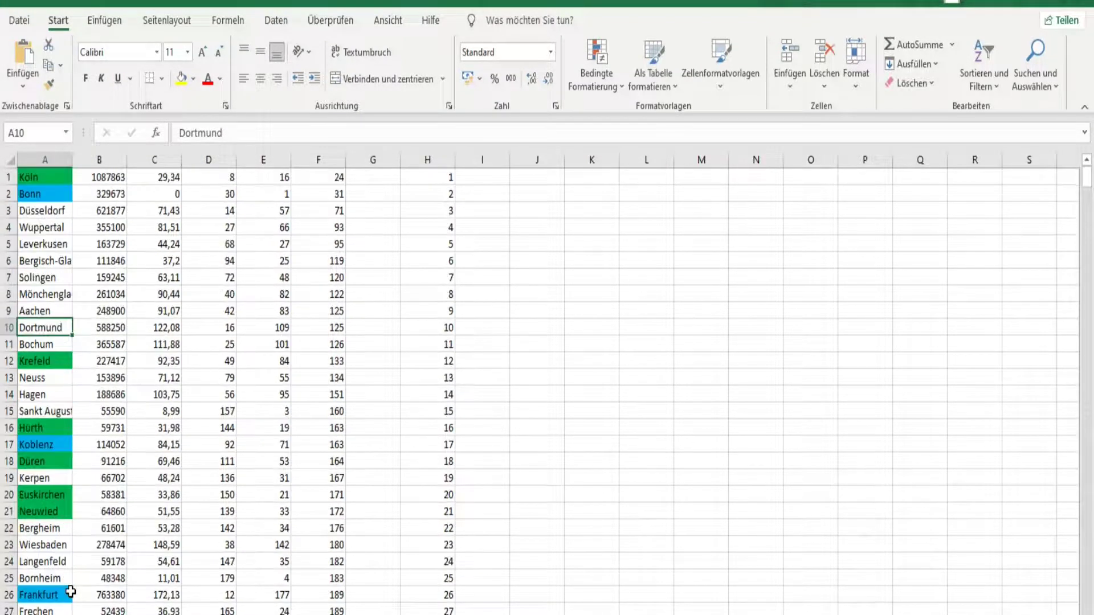
Step: Compare the positions of Aachen and Andernach in the ranked city list
click(51, 310)
scroll(104, 385, down, 7)
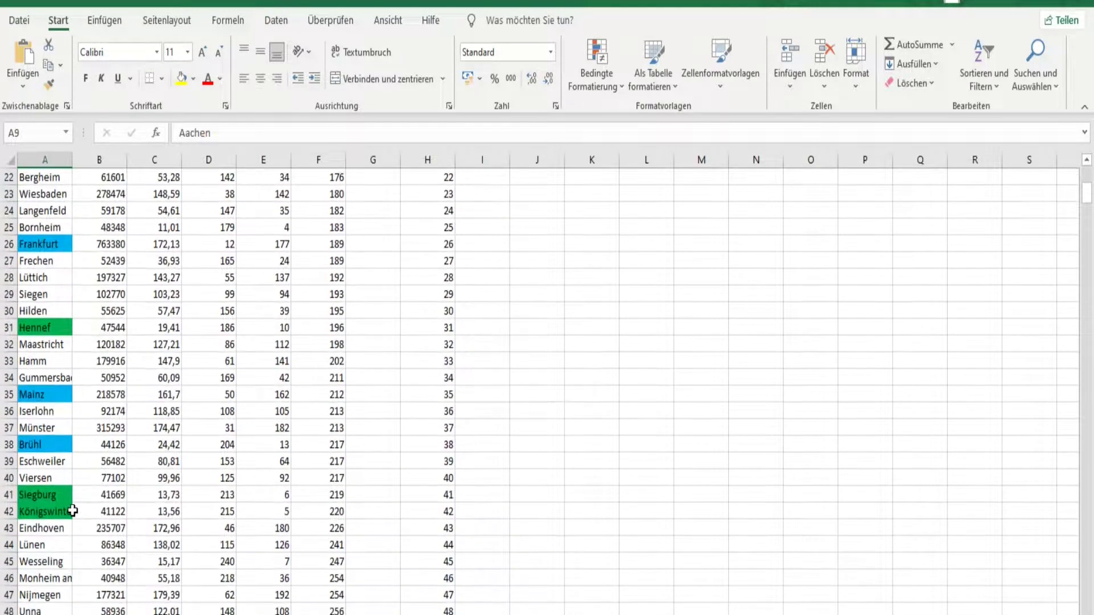
scroll(73, 511, down, 10)
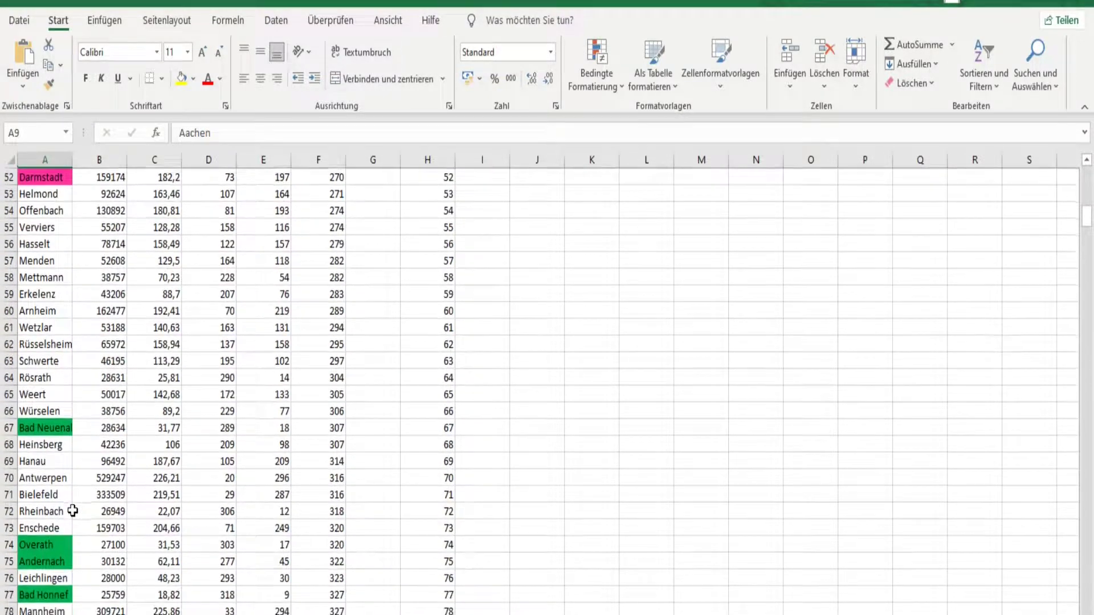
scroll(72, 511, down, 1)
click(51, 511)
scroll(173, 450, up, 14)
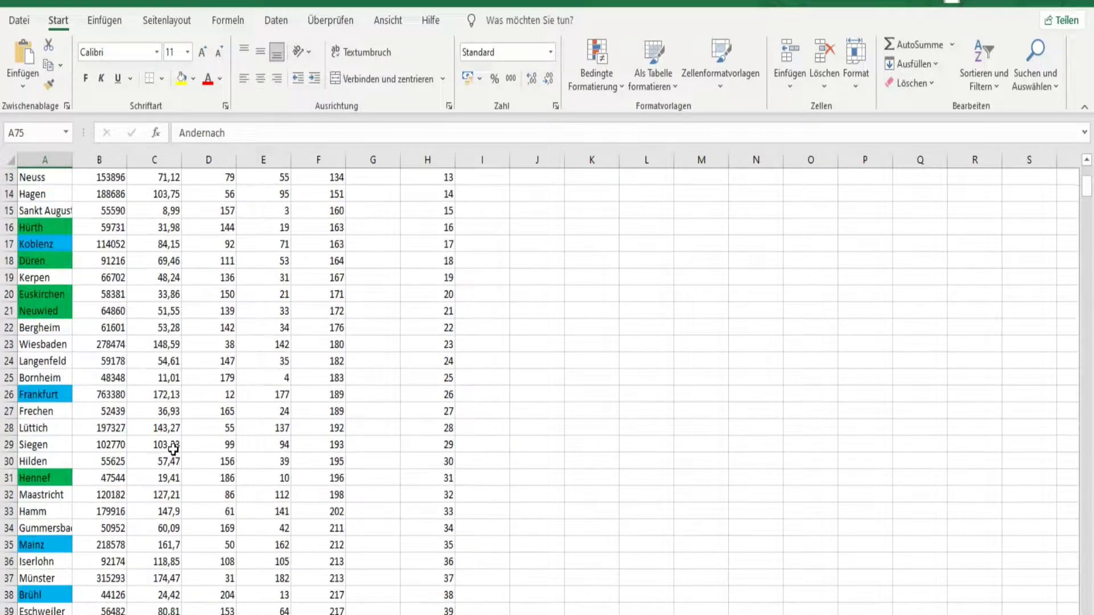
scroll(173, 450, up, 4)
click(43, 309)
scroll(199, 431, down, 15)
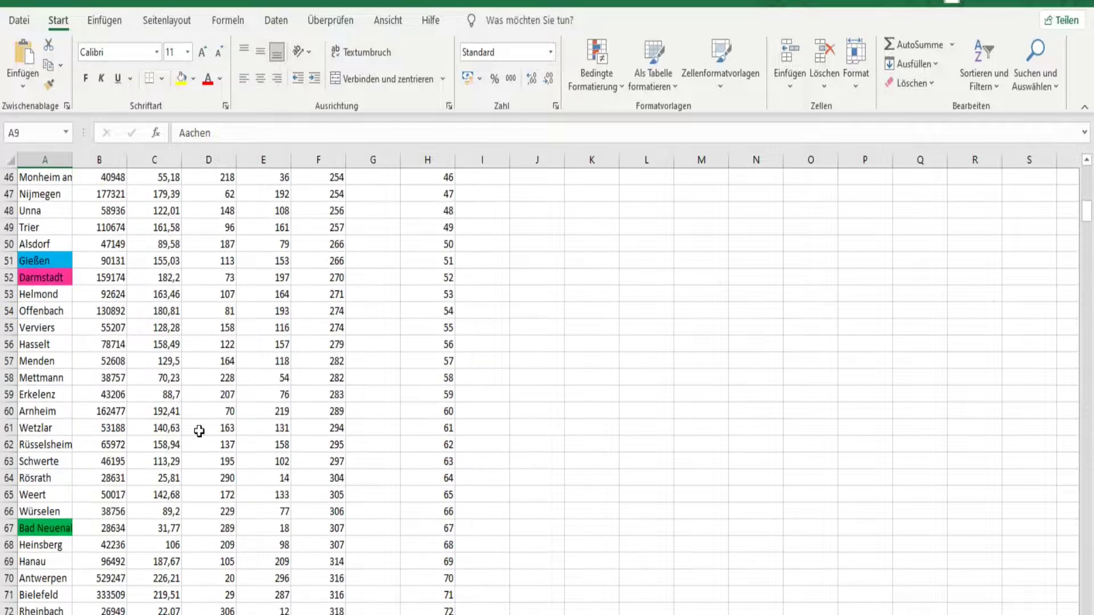
scroll(198, 432, down, 3)
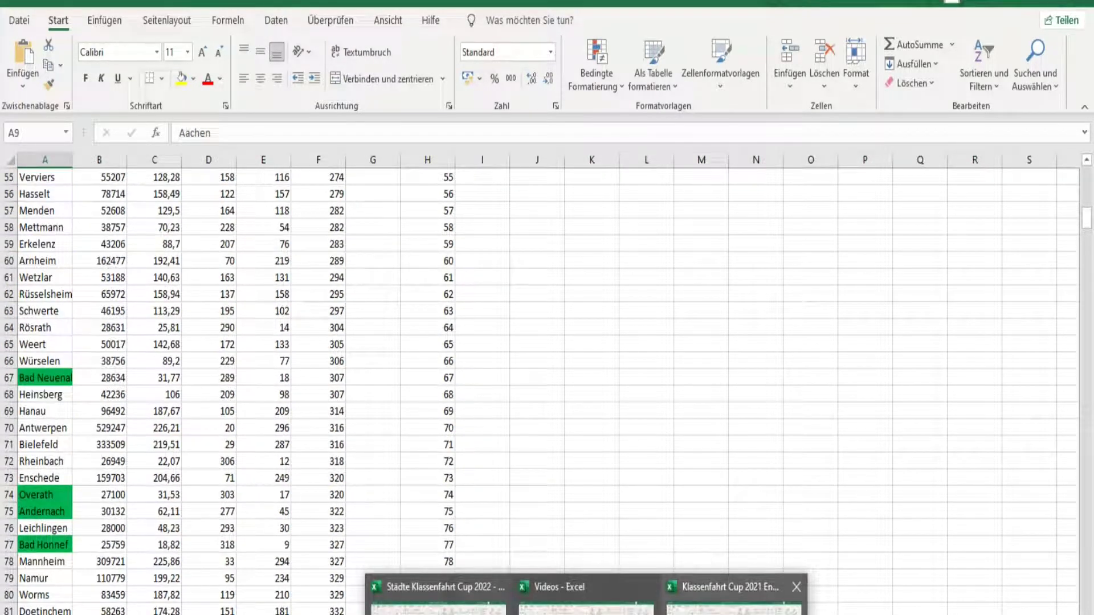
Step: Return to the Klassenfahrt Cup 2021 Endliga workbook and compare Dortmund with Aachen in the ranking table
click(735, 592)
click(399, 238)
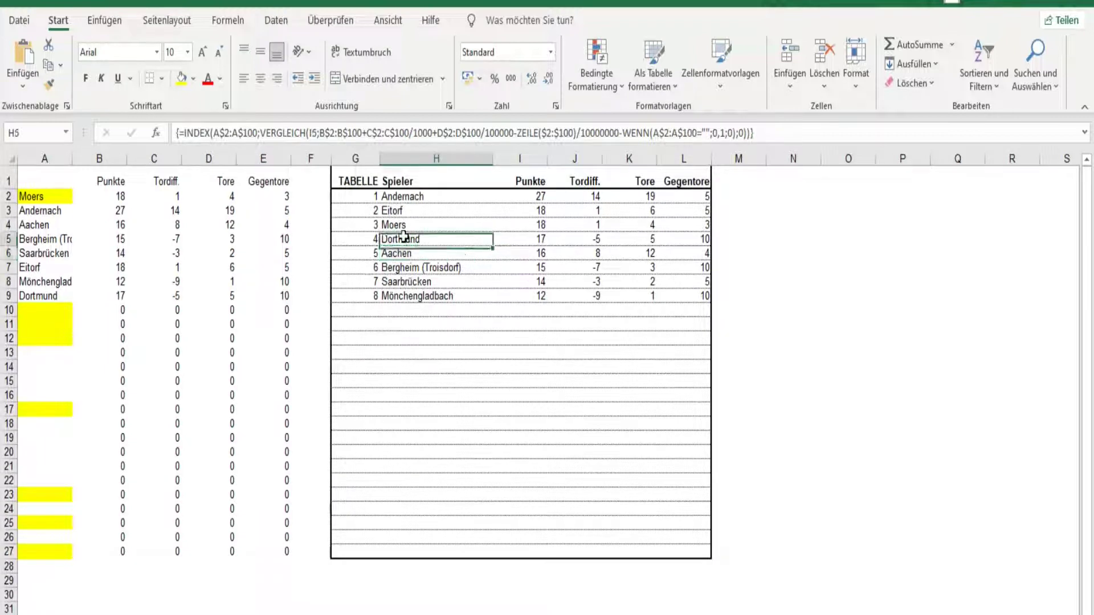
click(405, 258)
click(401, 239)
click(406, 256)
click(401, 239)
click(405, 257)
click(401, 238)
click(405, 255)
click(403, 239)
Step: Check Bergheim (Troisdorf), Moers, Andernach and Aachen in the Endliga ranking table
click(402, 265)
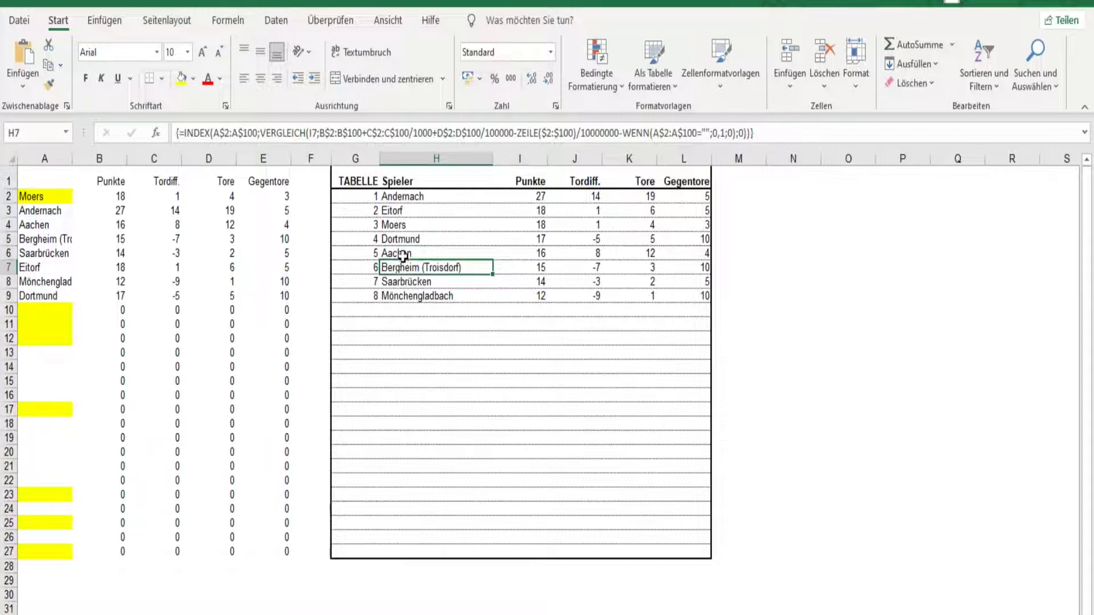
click(403, 223)
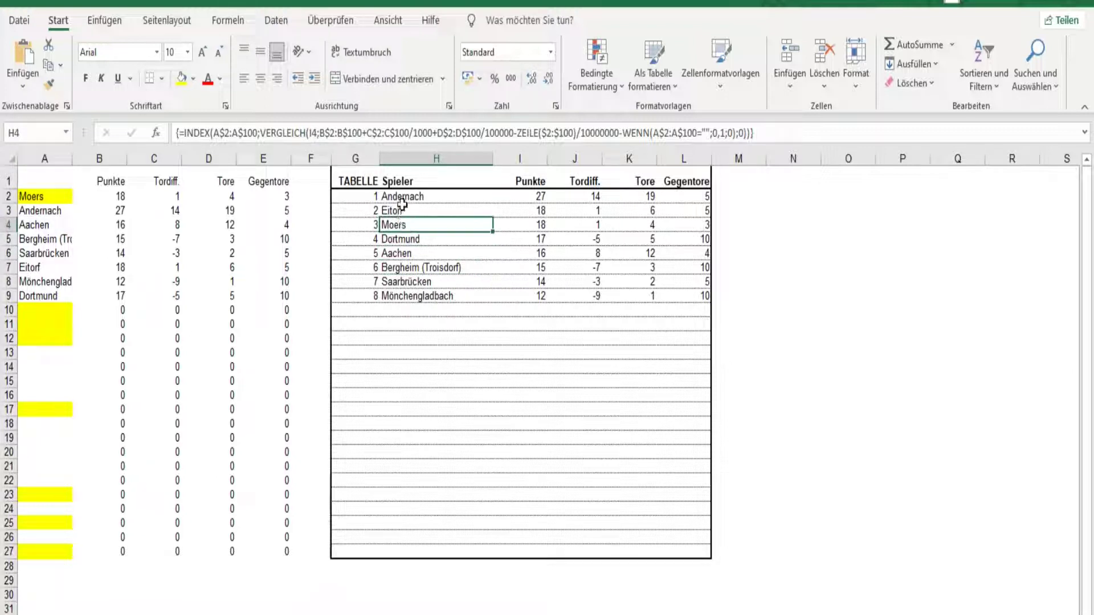
click(403, 199)
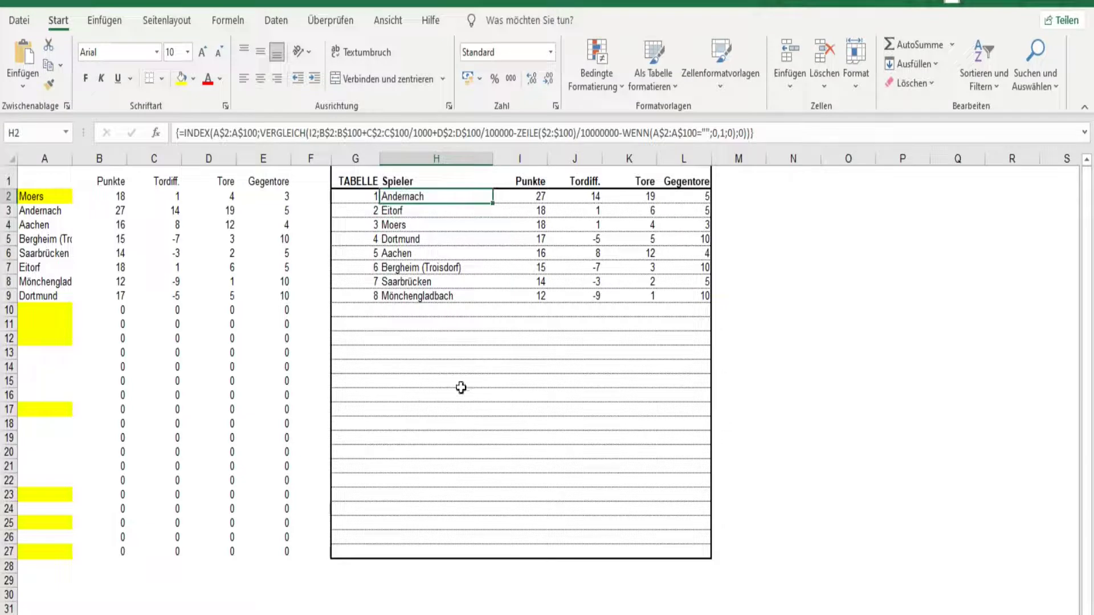
click(418, 253)
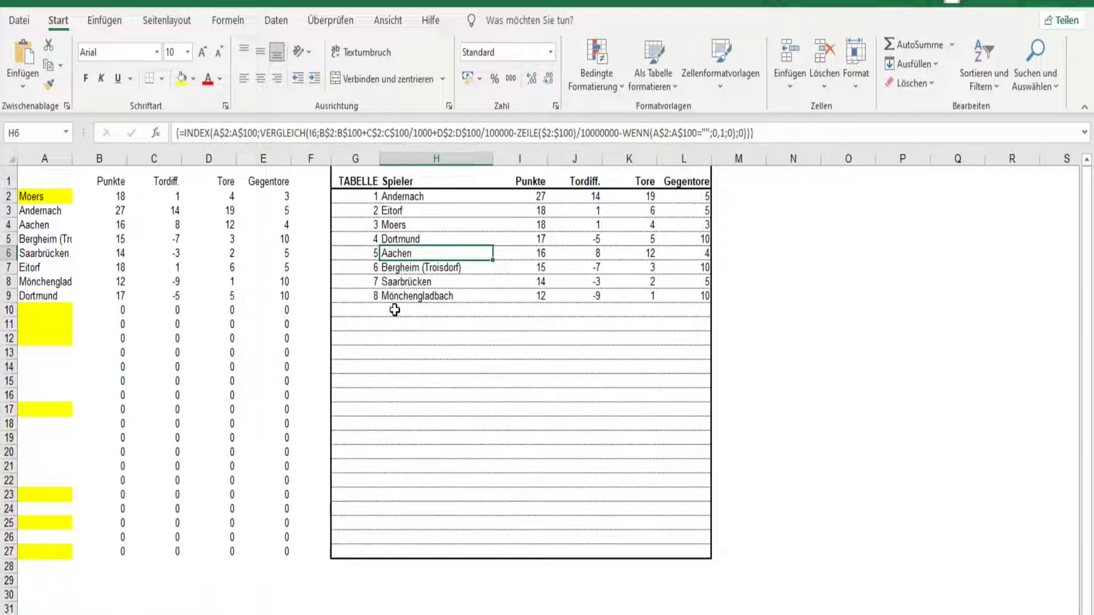
Step: Go through the Endliga ranking from Dortmund down to Mönchengladbach and back up to Andernach
click(398, 239)
click(398, 253)
click(398, 267)
click(396, 282)
click(394, 294)
click(395, 282)
click(395, 268)
click(393, 253)
click(393, 239)
click(393, 224)
click(390, 210)
click(391, 196)
Step: Compare Moers with Dortmund in the Endliga table and go on down the ranking to Mönchengladbach
click(397, 227)
click(398, 240)
click(394, 222)
click(409, 241)
click(422, 255)
click(425, 268)
click(423, 280)
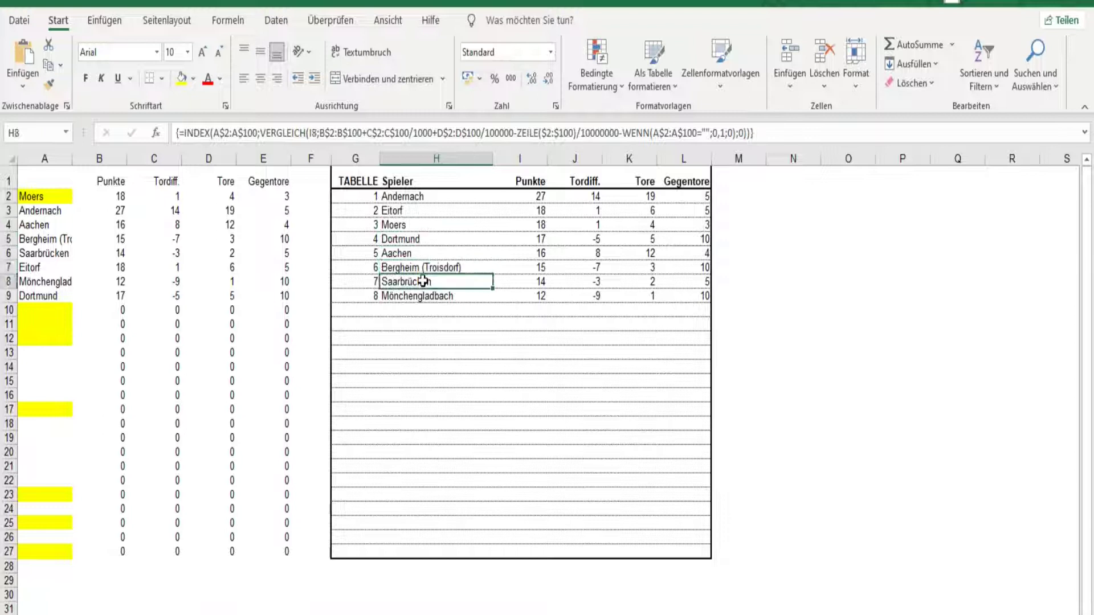
click(423, 294)
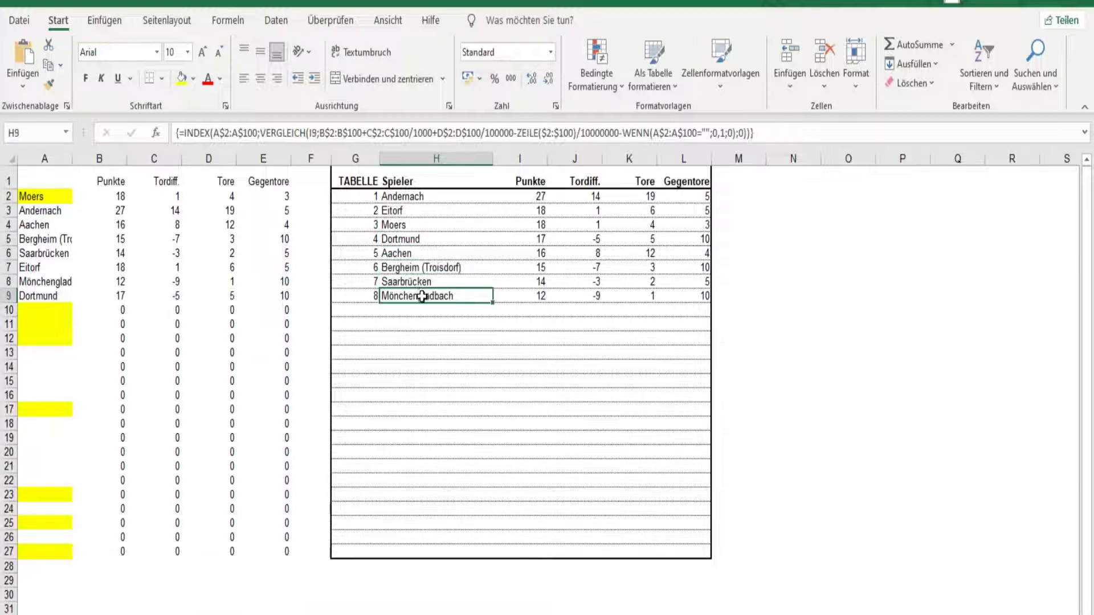
Step: Check Bergheim (Troisdorf), Aachen, Saarbrücken, Dortmund and Mönchengladbach individually in the Endliga ranking
click(406, 265)
click(399, 251)
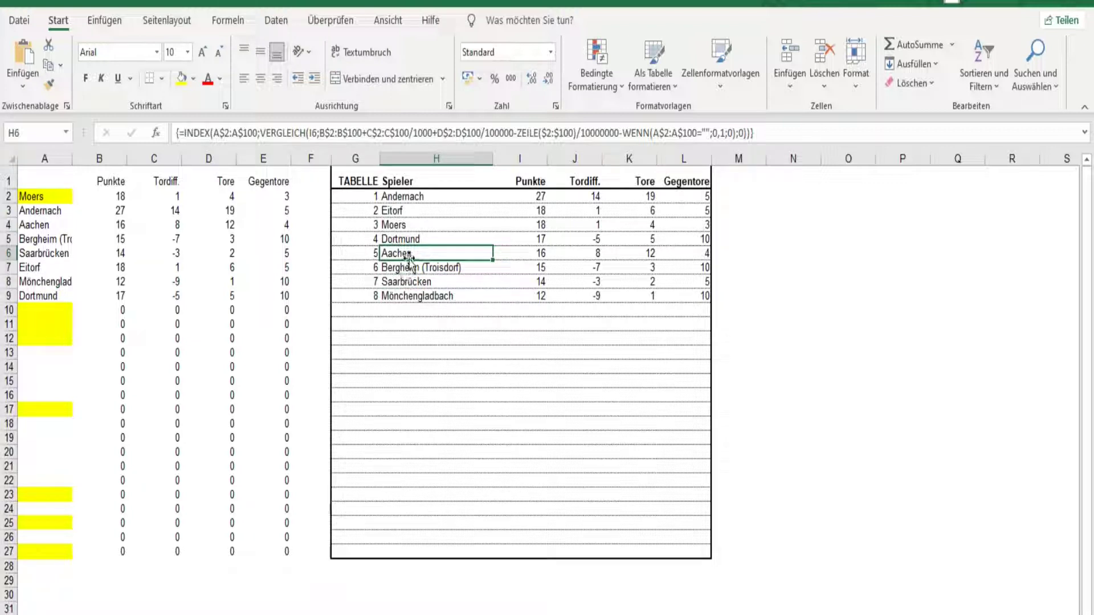
click(404, 280)
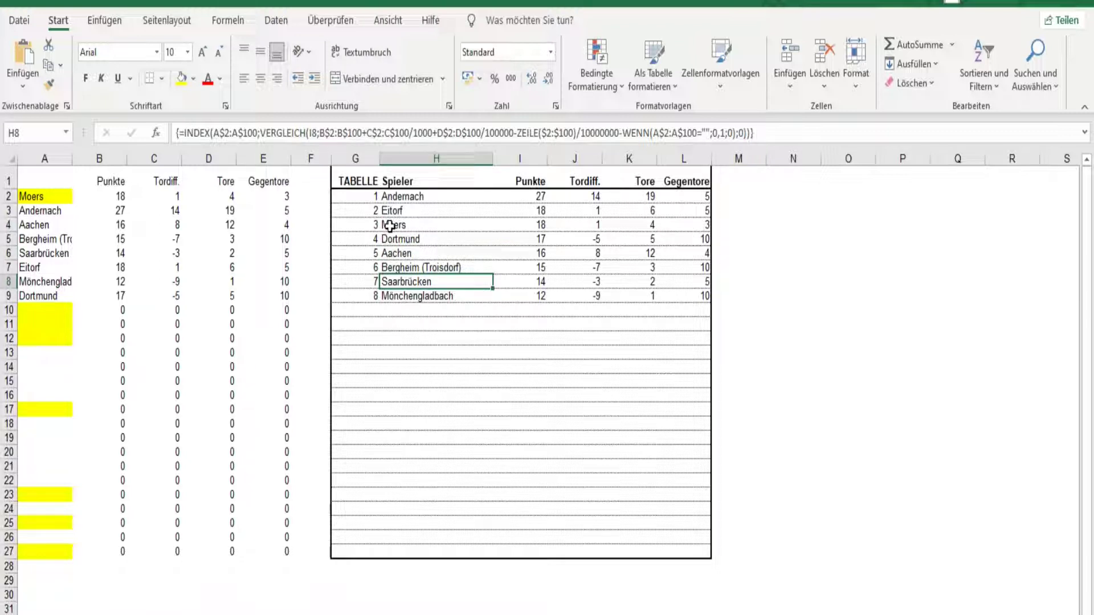
click(411, 239)
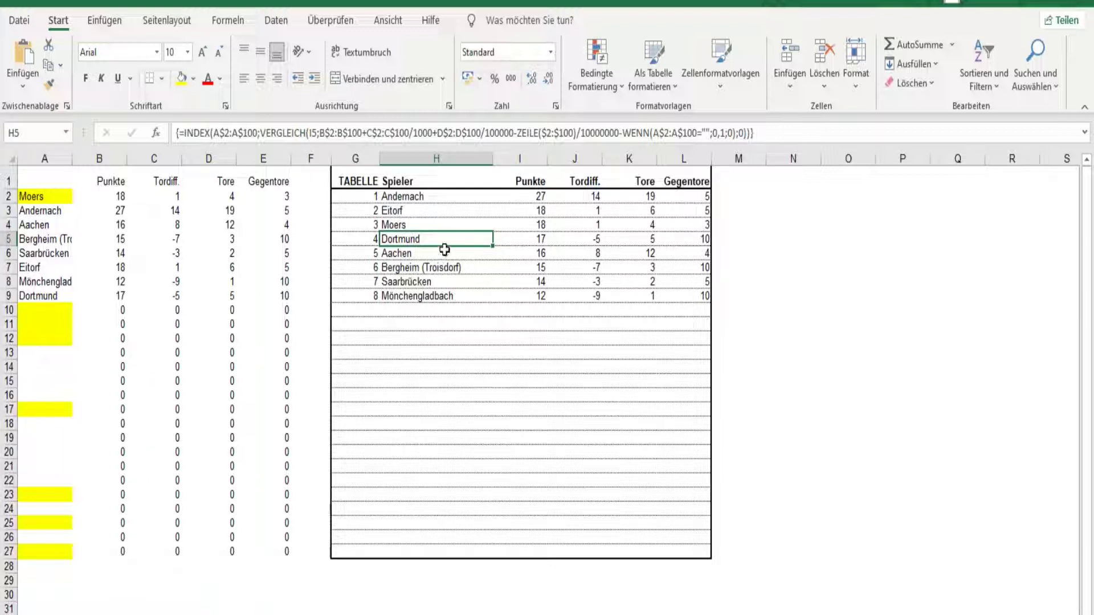
click(422, 293)
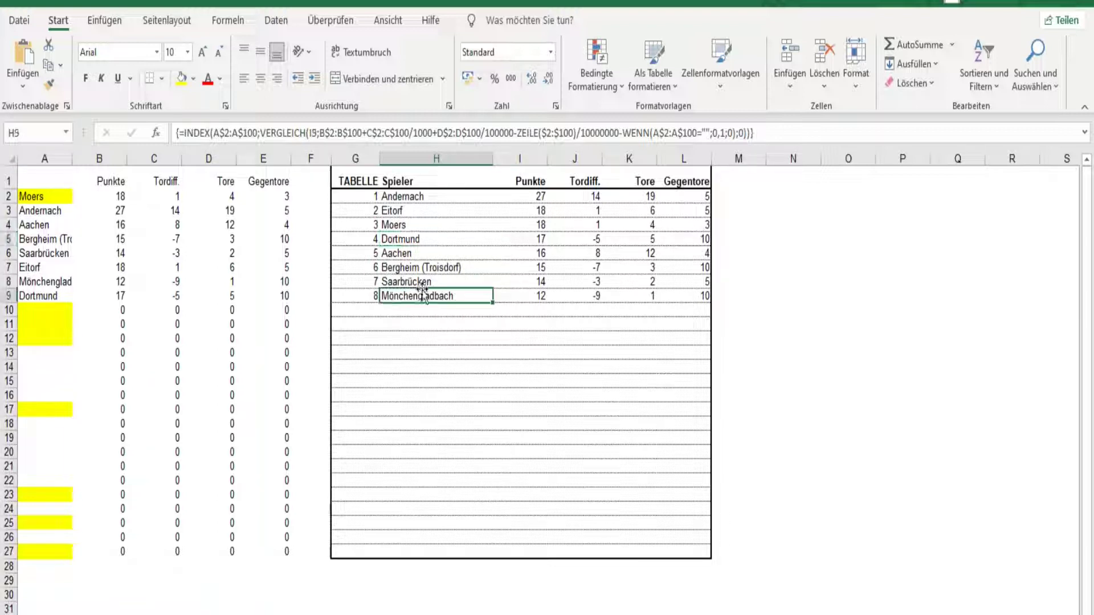
click(414, 237)
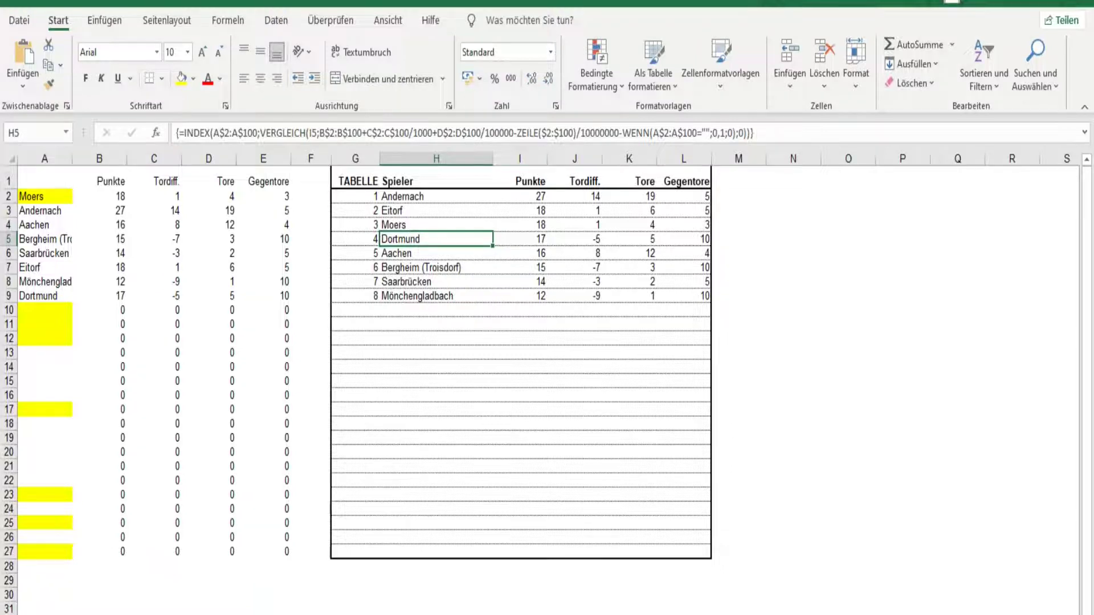
Step: Switch to the Videos workbook and check the titles Fighting with my family and Krankhaftes Verlangen
click(587, 614)
click(436, 595)
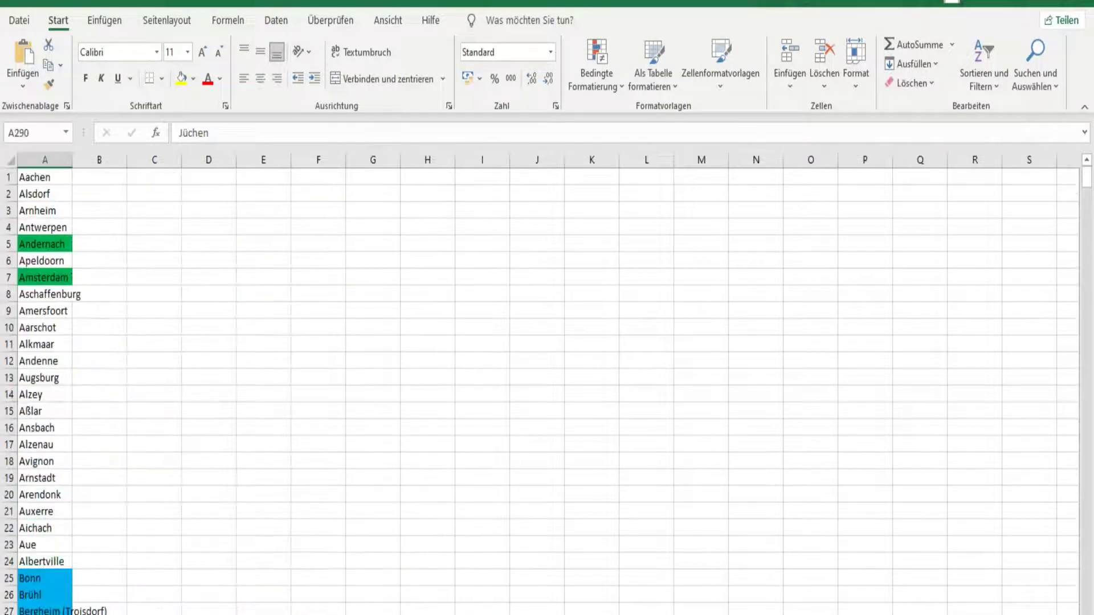
click(587, 598)
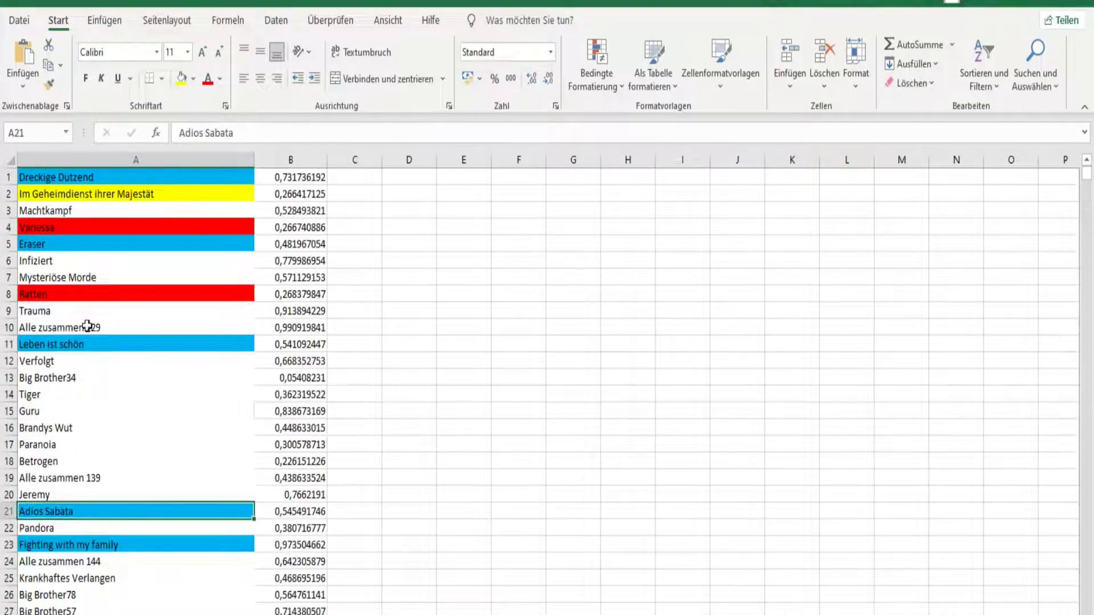
click(90, 543)
click(91, 578)
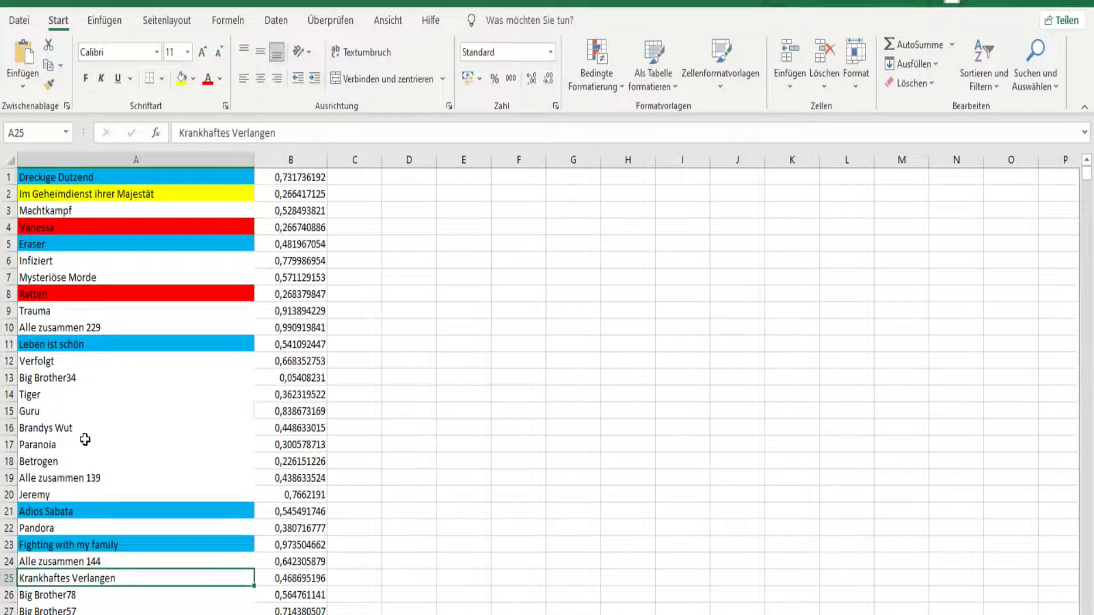
Step: Look through the colour-marked titles in the Videos list
scroll(85, 440, down, 6)
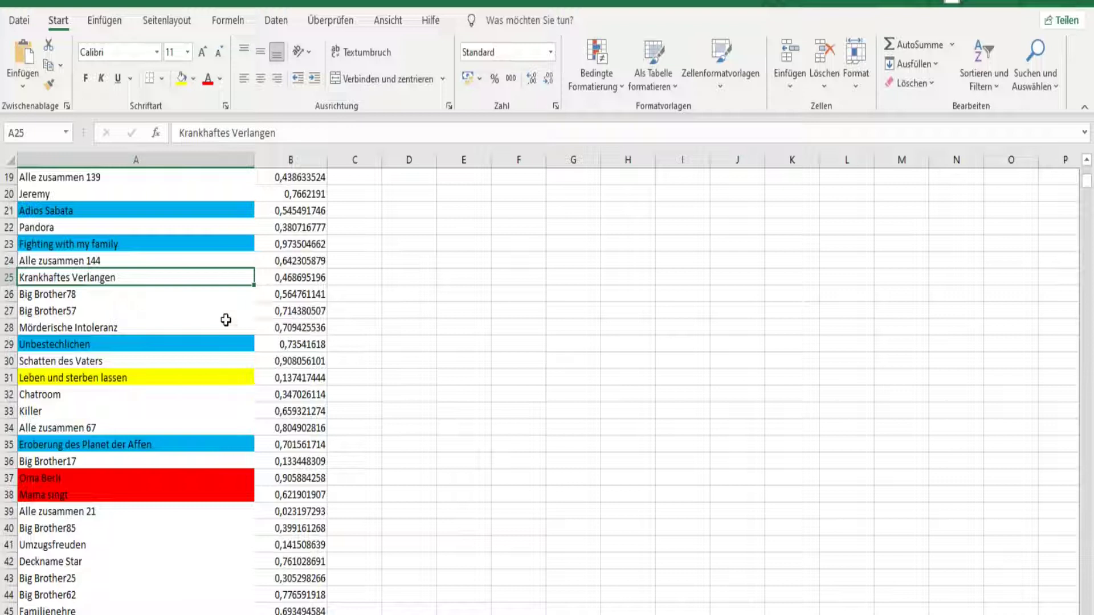
scroll(226, 320, up, 6)
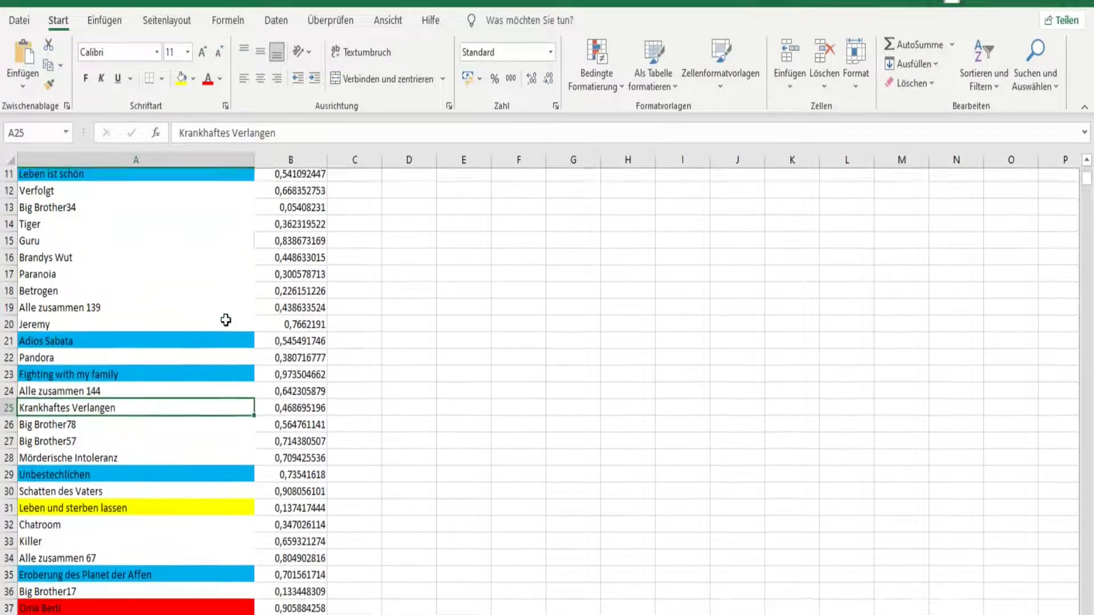
scroll(215, 471, down, 4)
scroll(215, 471, down, 2)
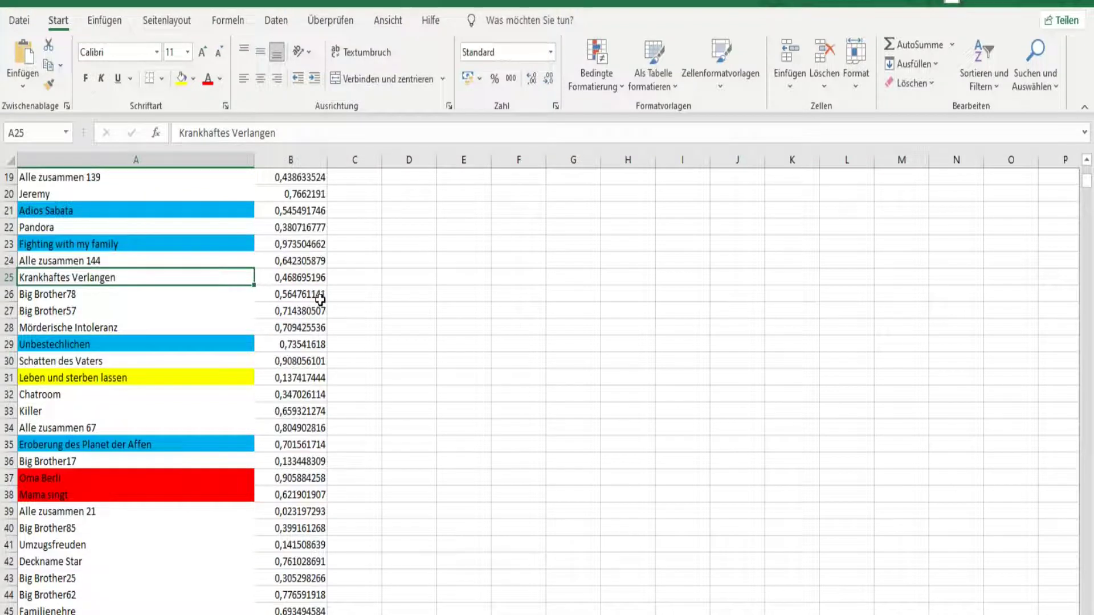
scroll(289, 541, down, 12)
scroll(290, 532, down, 8)
scroll(290, 533, up, 20)
Step: Check Unbestechlichen and the random-number formula beside Eroberung des Planet der Affen, and look further down the video list
click(144, 342)
click(192, 441)
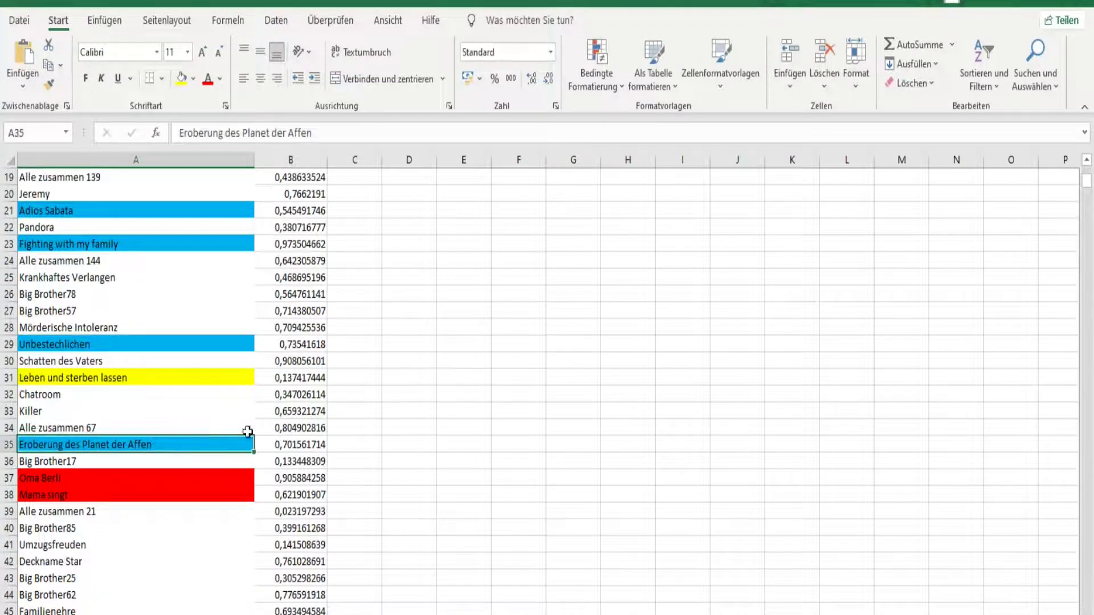
click(318, 450)
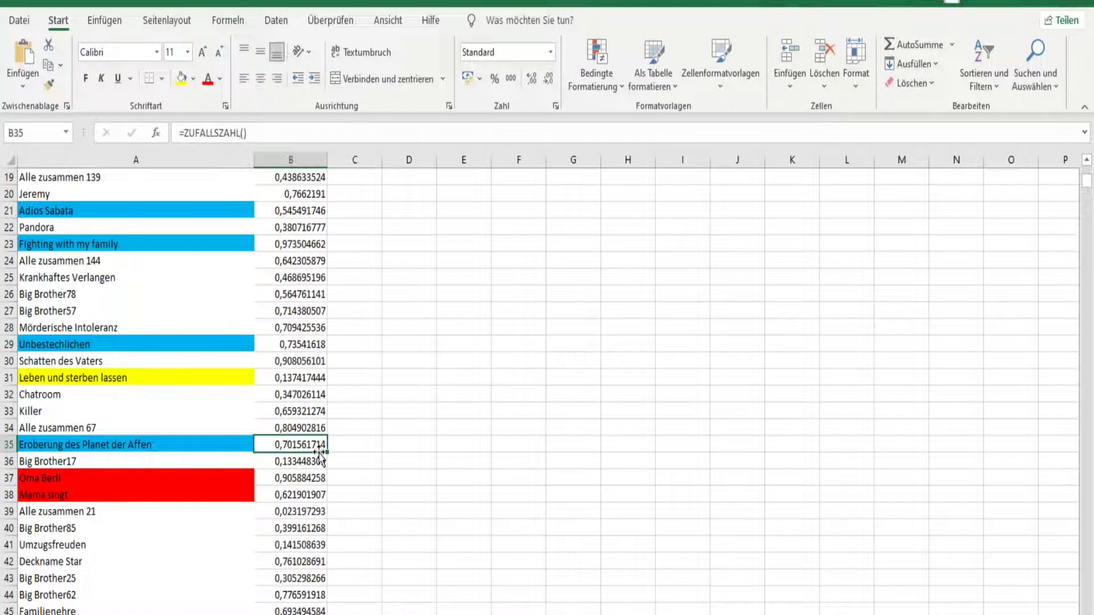
mouse_move(321, 455)
mouse_down()
mouse_move(310, 495)
mouse_move(304, 442)
mouse_up()
scroll(304, 441, down, 20)
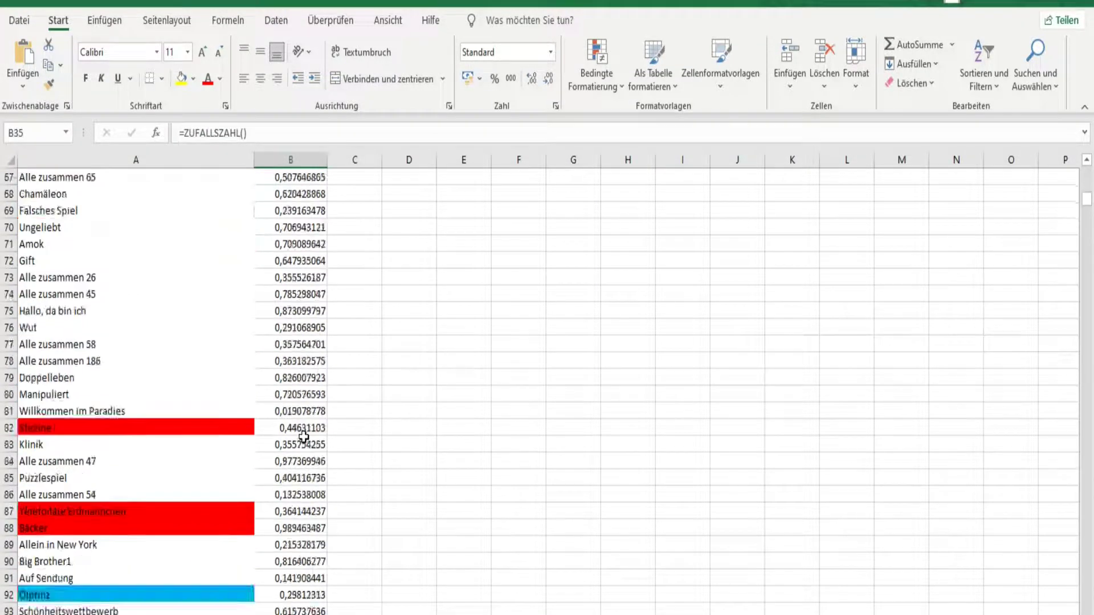
scroll(304, 437, down, 20)
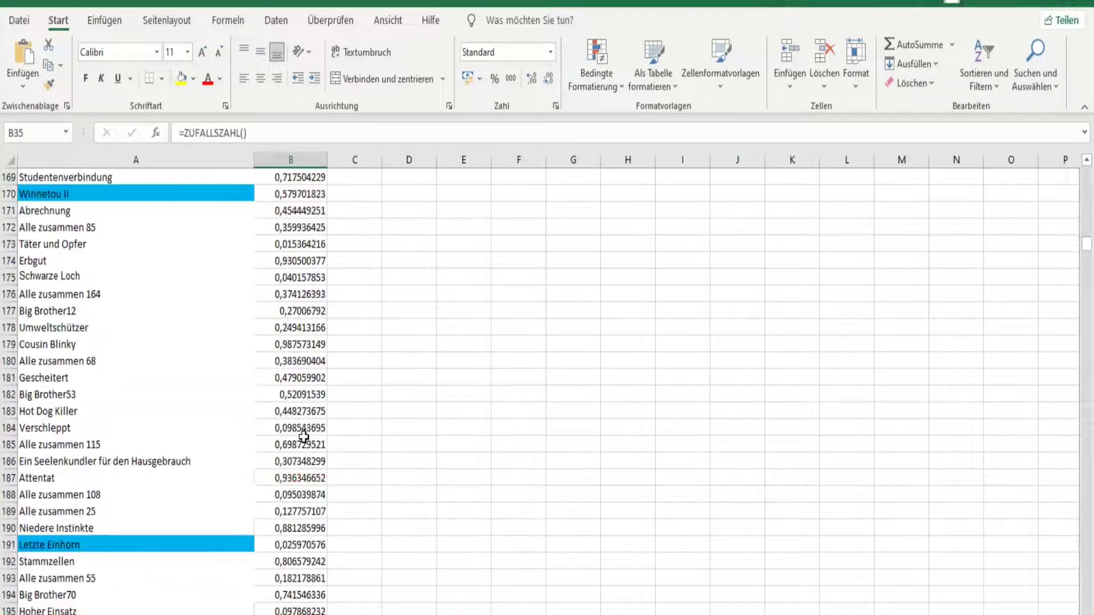
Step: Check the red-marked titles in rows 4 and 8 of the Videos list and view the Quatsch Kassetten folder in File Explorer
scroll(303, 437, up, 20)
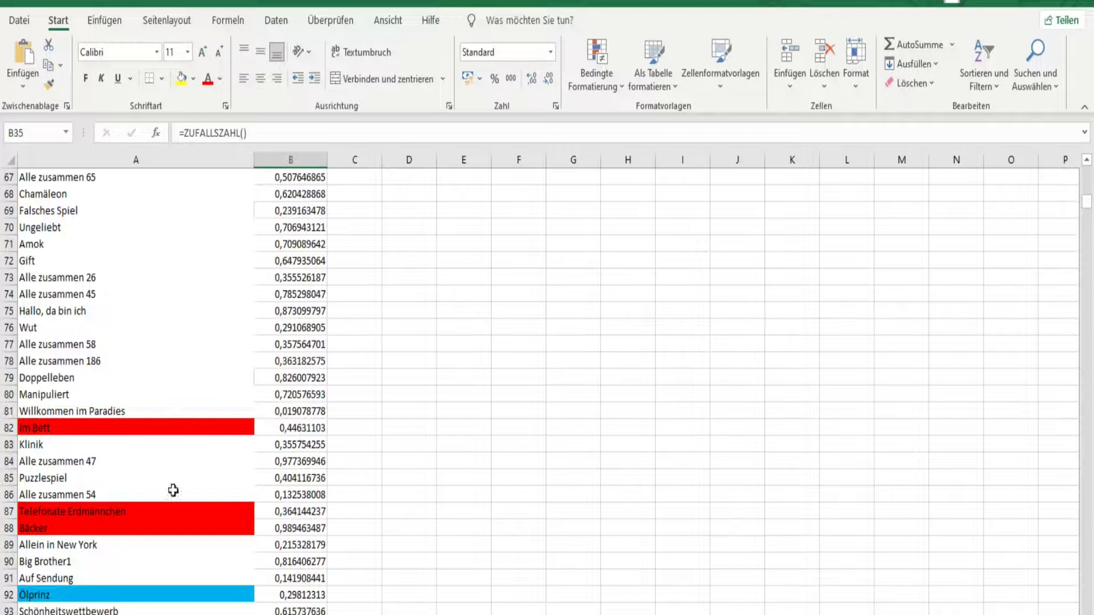
scroll(162, 528, up, 7)
scroll(161, 527, up, 4)
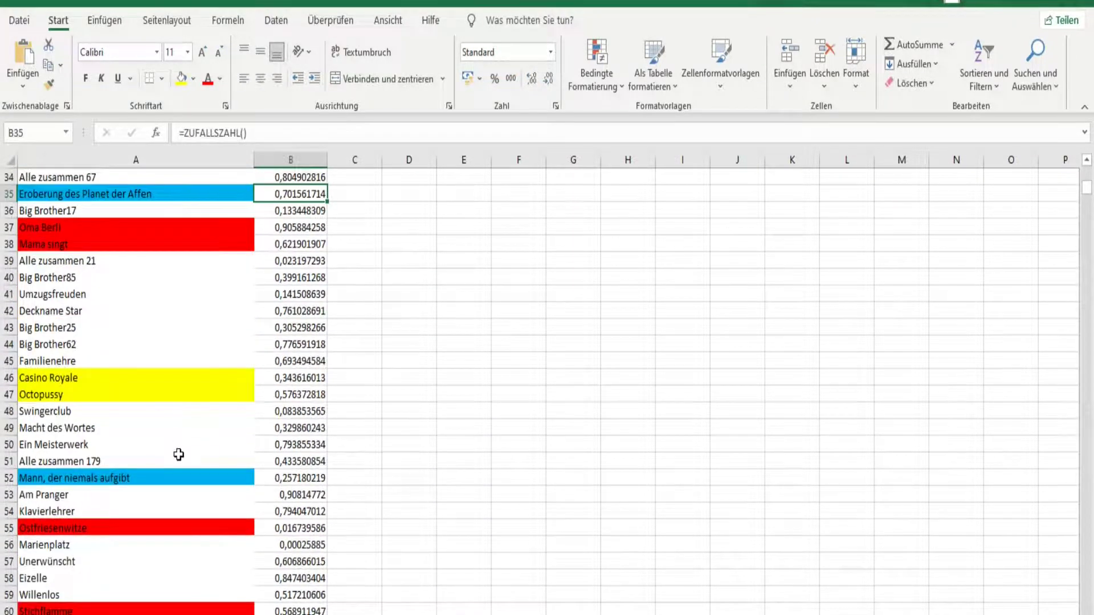
scroll(178, 454, up, 11)
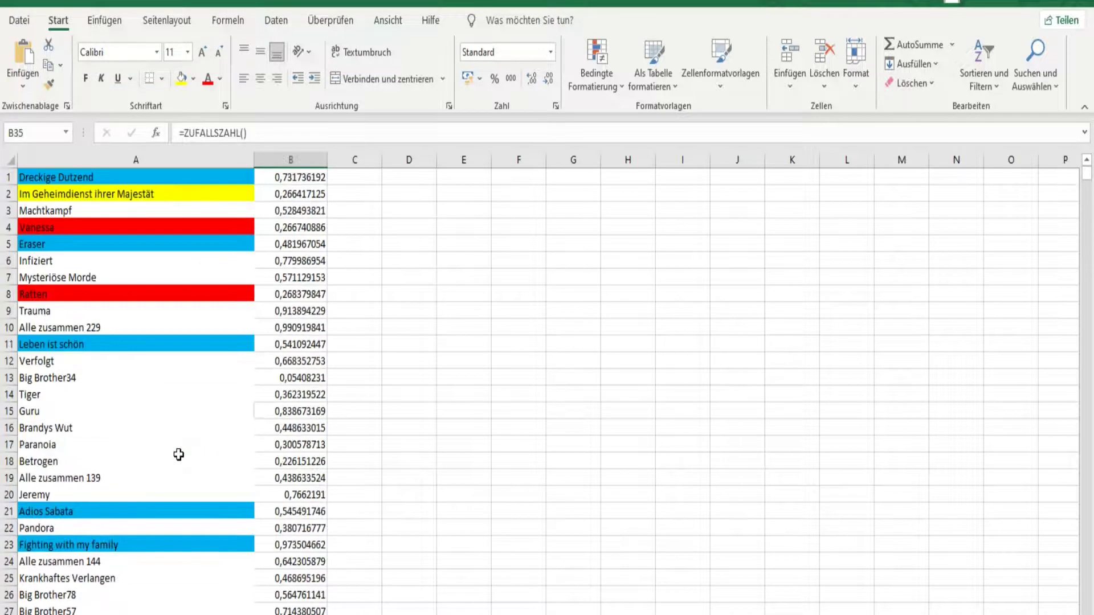
click(66, 294)
click(81, 231)
click(89, 292)
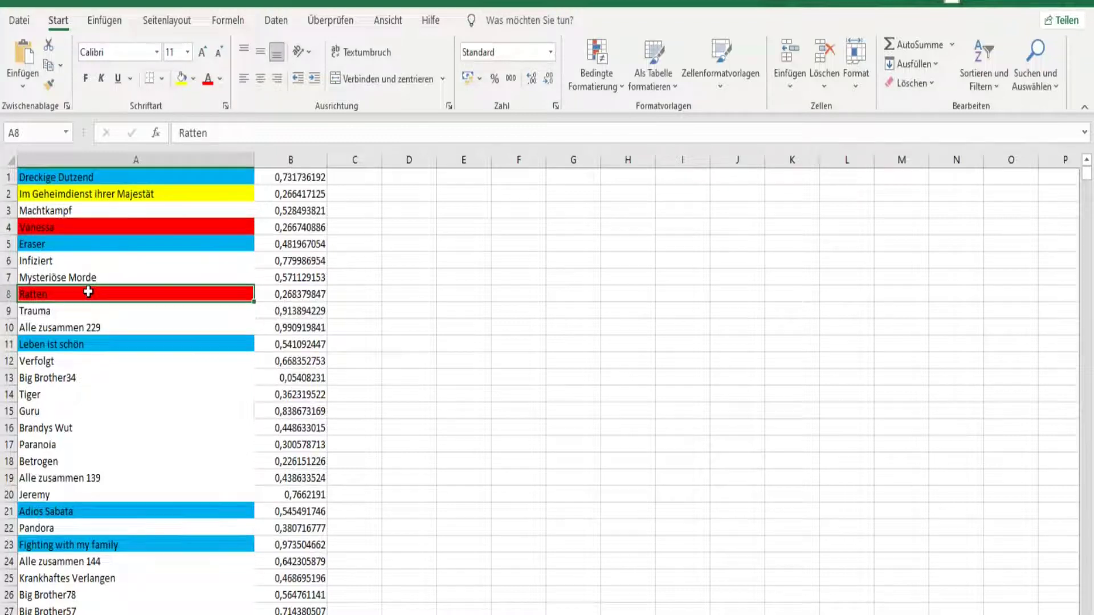
key(alt+Tab)
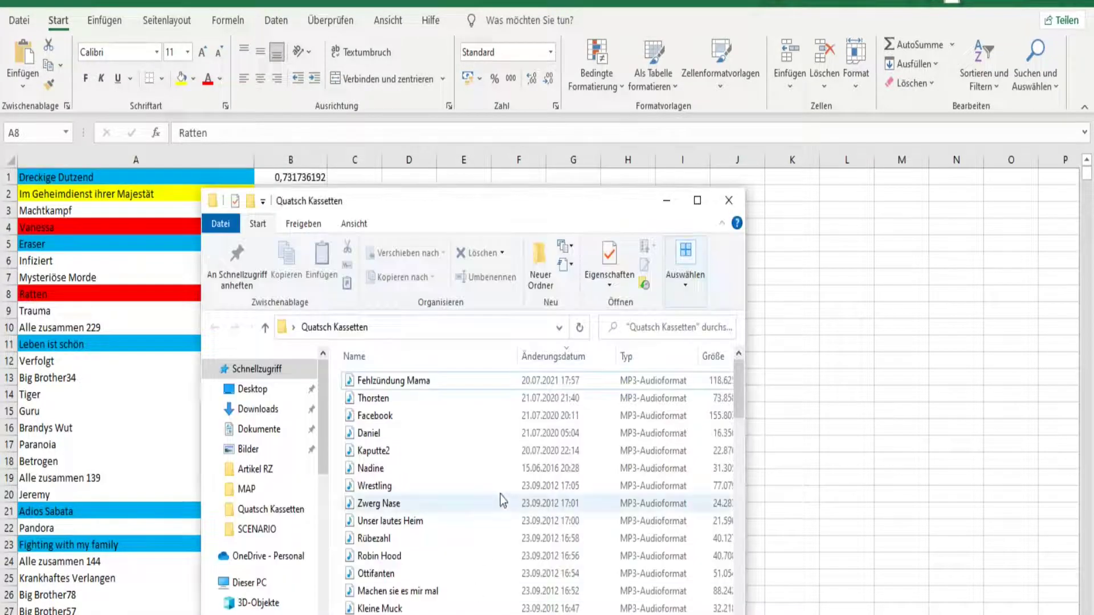
key(alt+Tab)
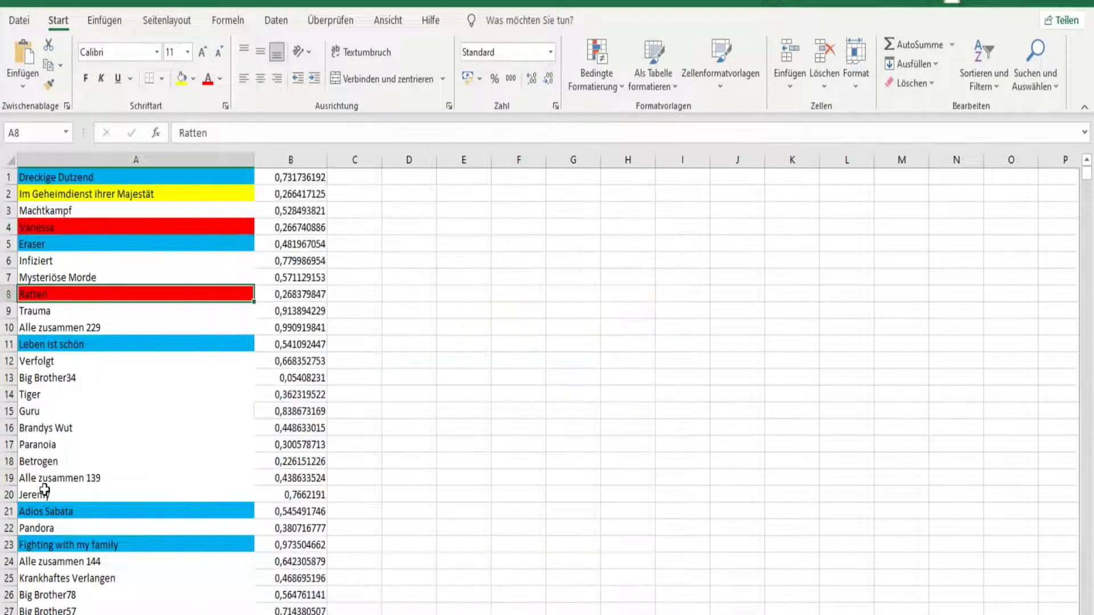
Step: Check the titles Leben ist schön, Alle zusammen 229, Tiger and Big Brother34 individually in the Videos list
click(89, 344)
click(105, 327)
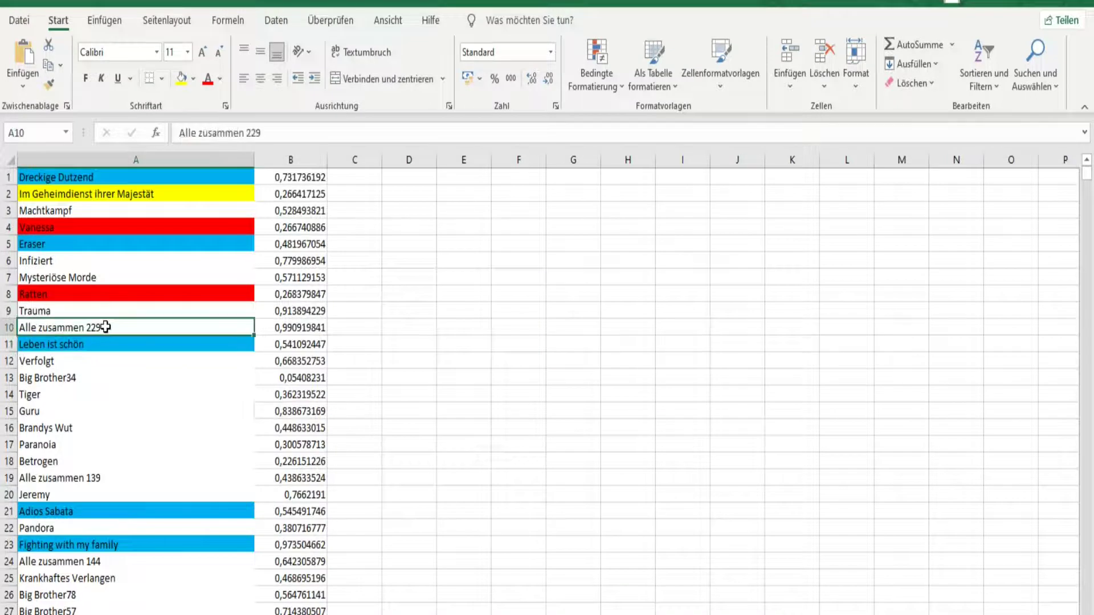
click(135, 342)
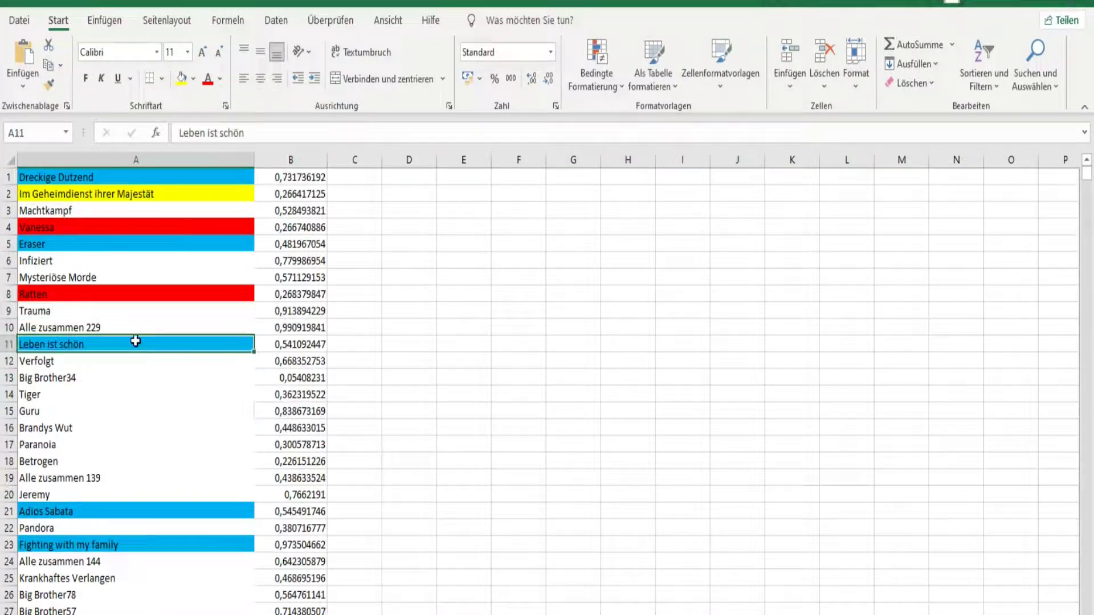
click(132, 322)
click(122, 343)
click(107, 396)
click(109, 375)
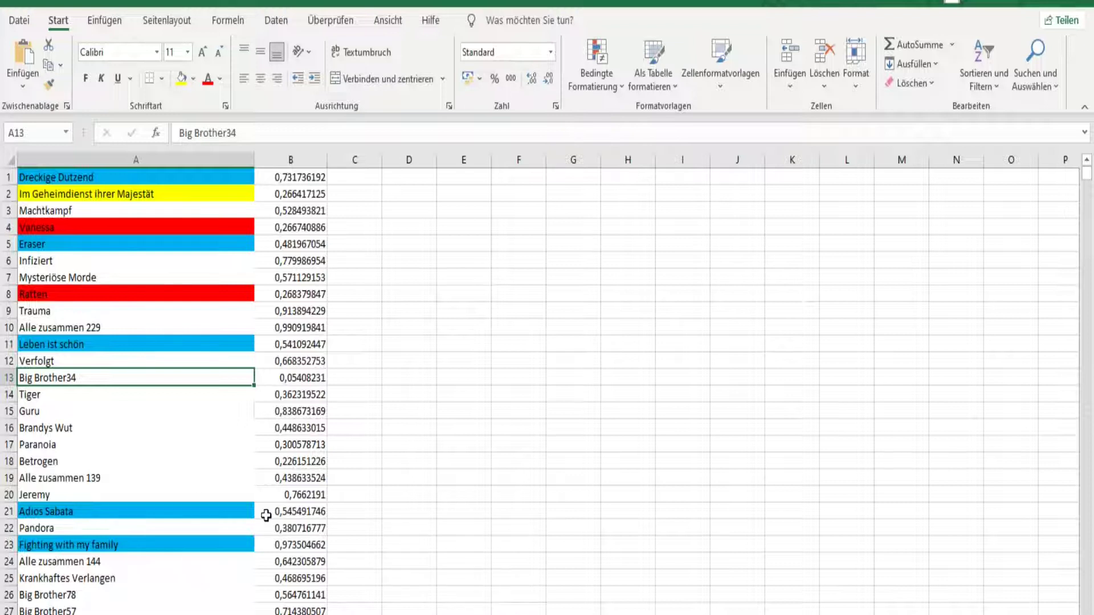
Step: Look through the Videos list down to row 214 and check the red-marked title Saudumme Frage
scroll(266, 516, down, 2)
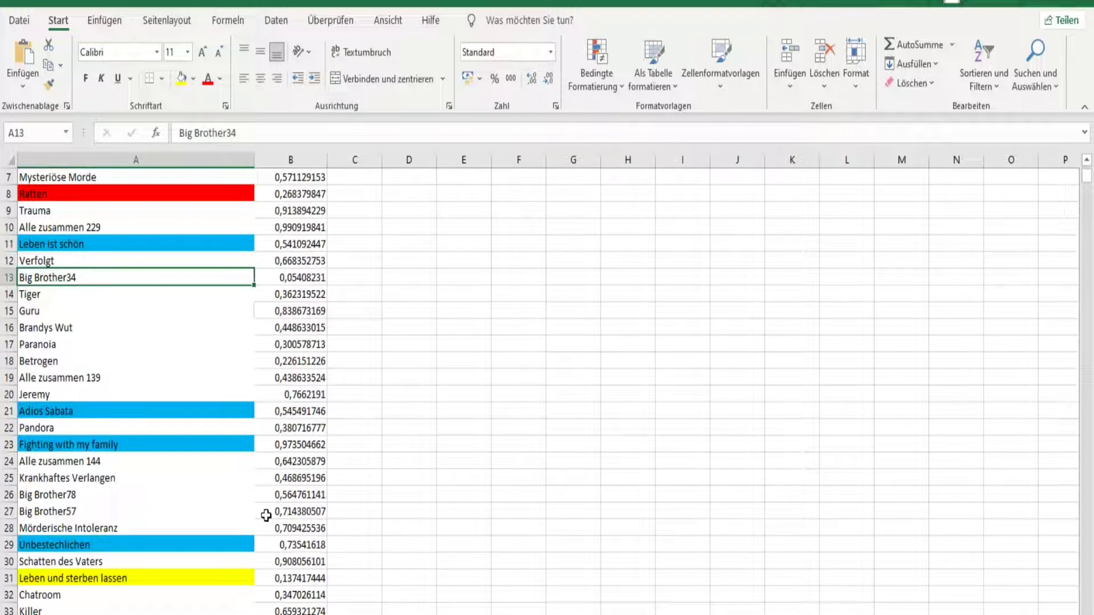
scroll(266, 516, down, 4)
scroll(266, 516, down, 2)
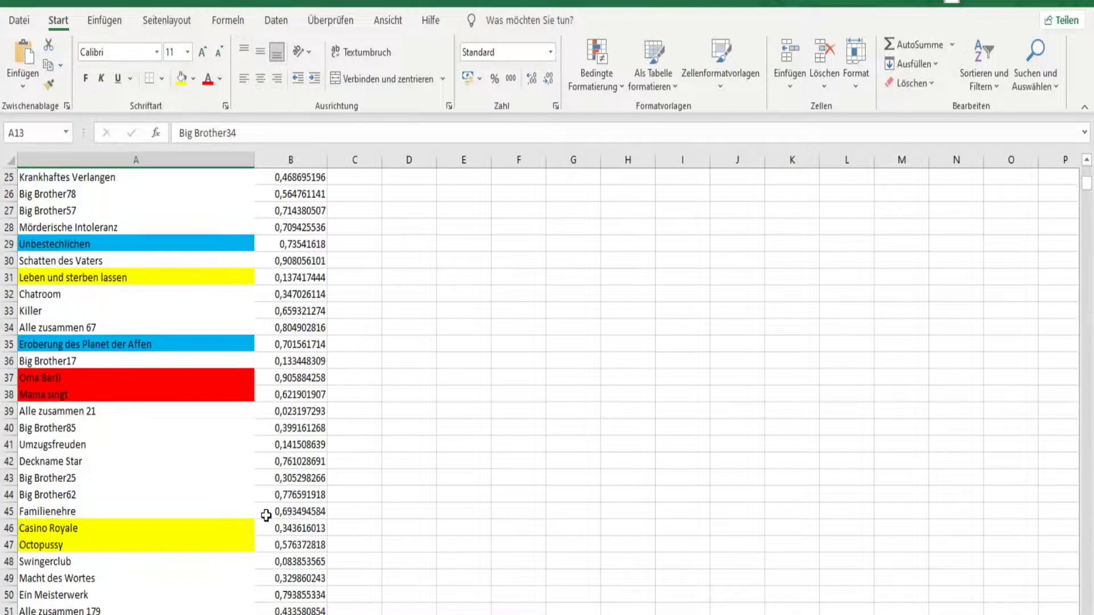
scroll(266, 516, down, 9)
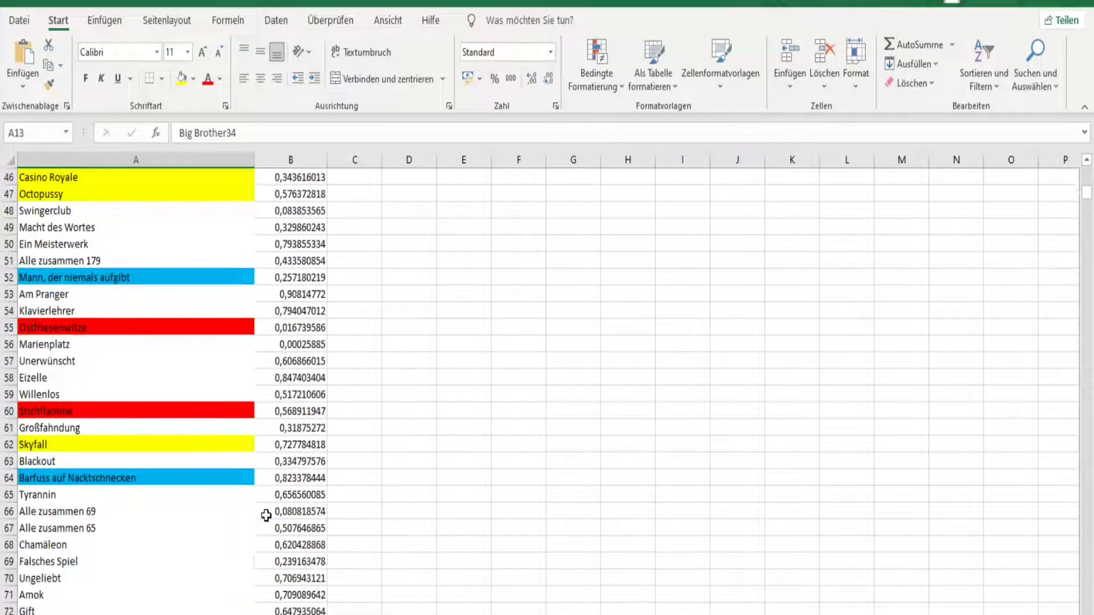
scroll(266, 516, down, 2)
scroll(266, 516, down, 8)
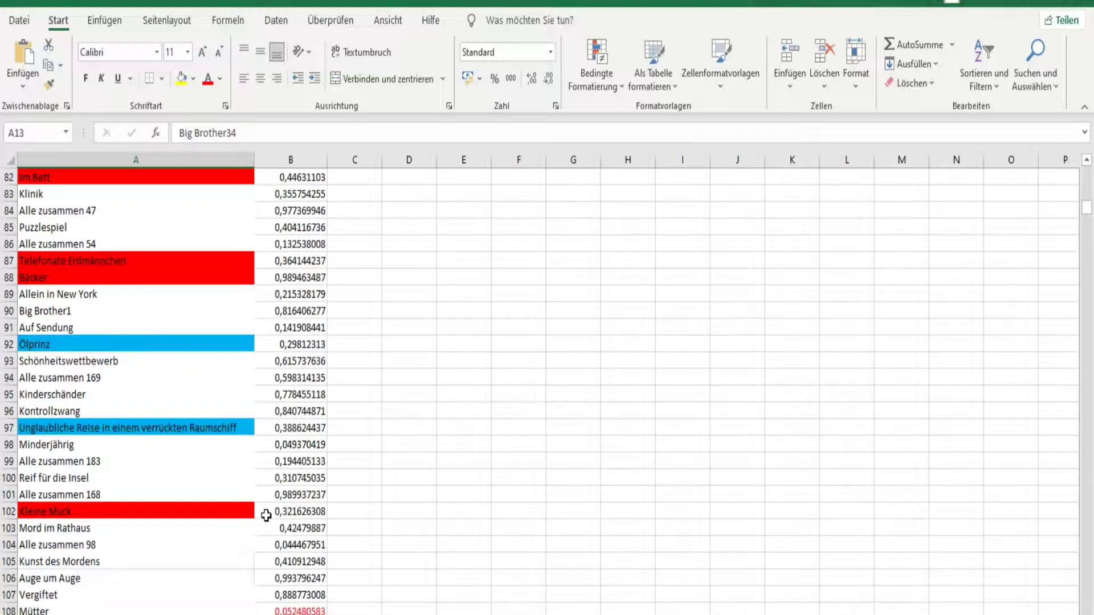
scroll(266, 516, down, 8)
scroll(266, 516, down, 13)
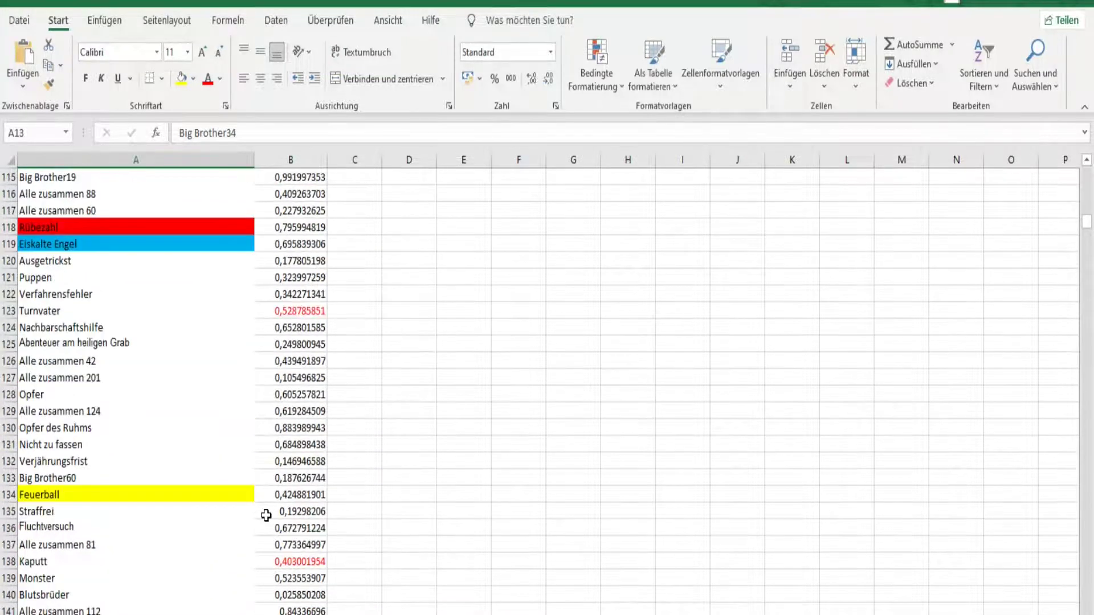
scroll(266, 516, down, 20)
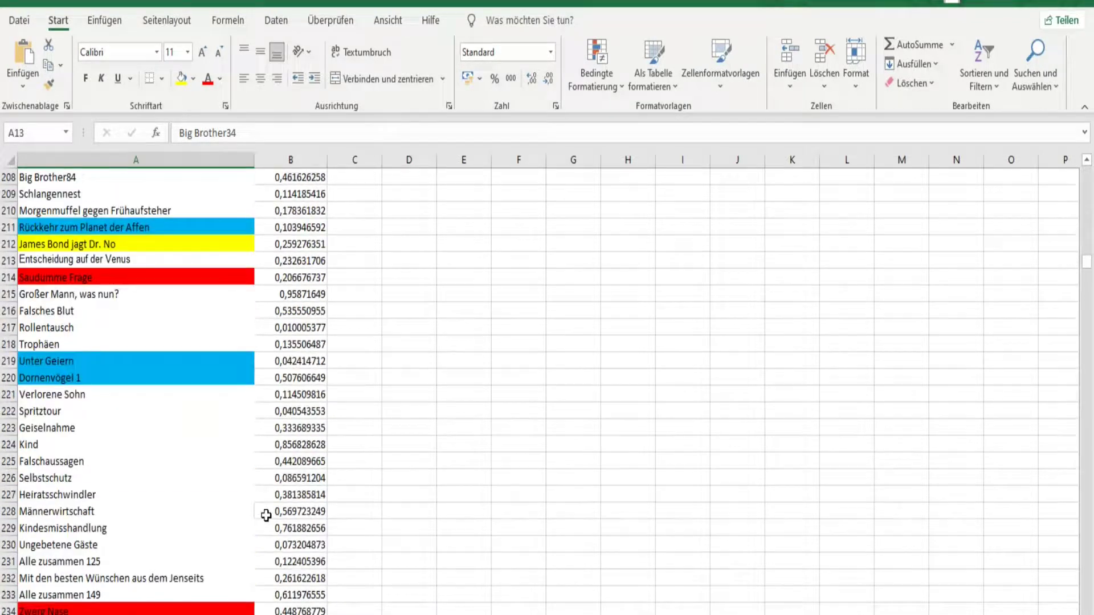
scroll(266, 515, down, 1)
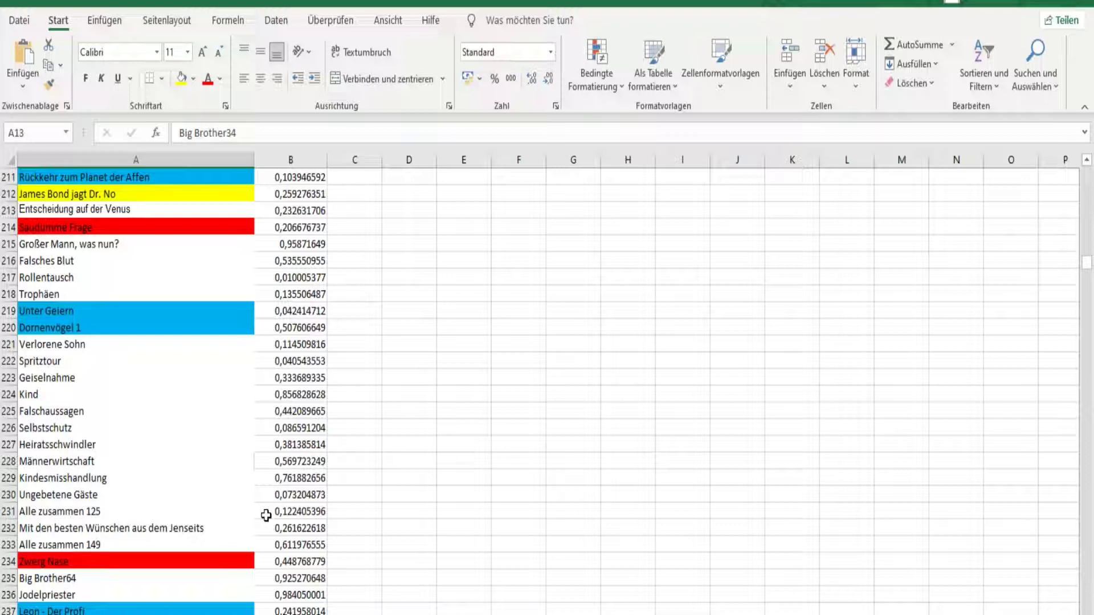
click(156, 227)
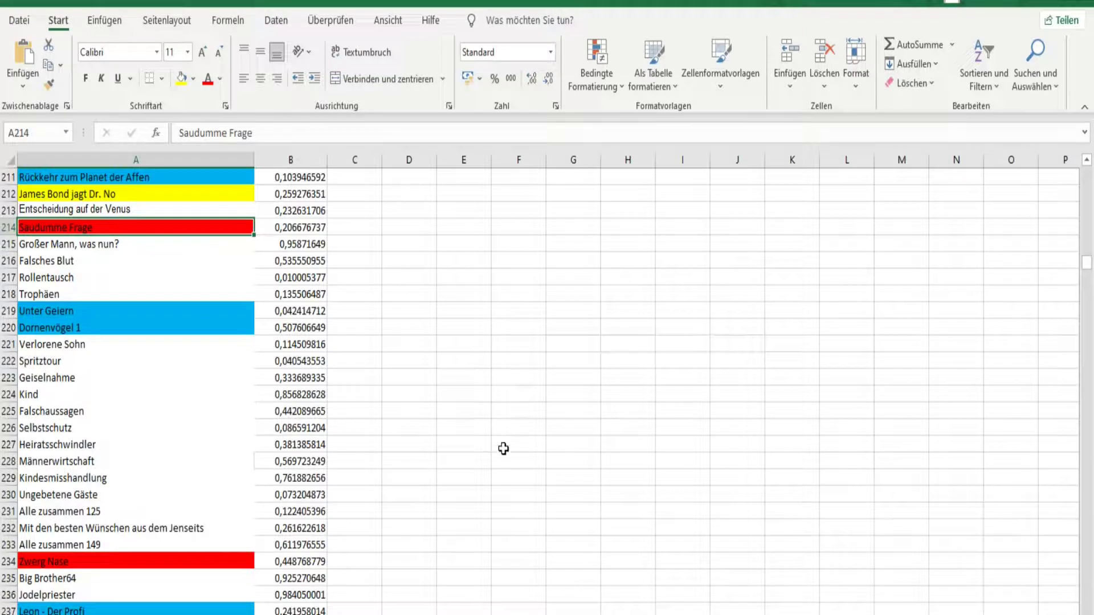
mouse_move(686, 614)
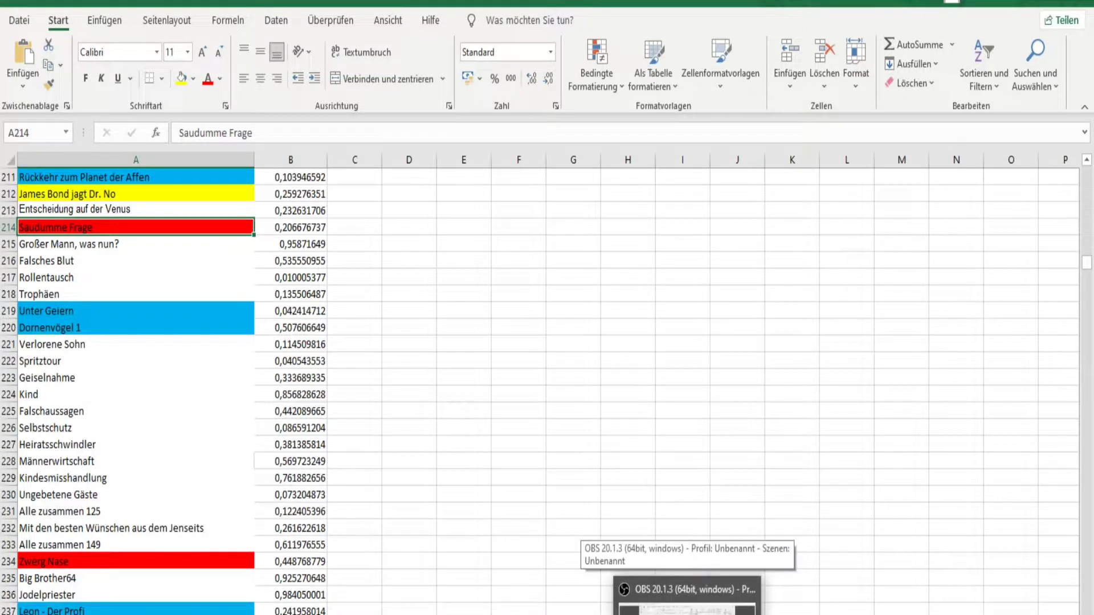
click(687, 596)
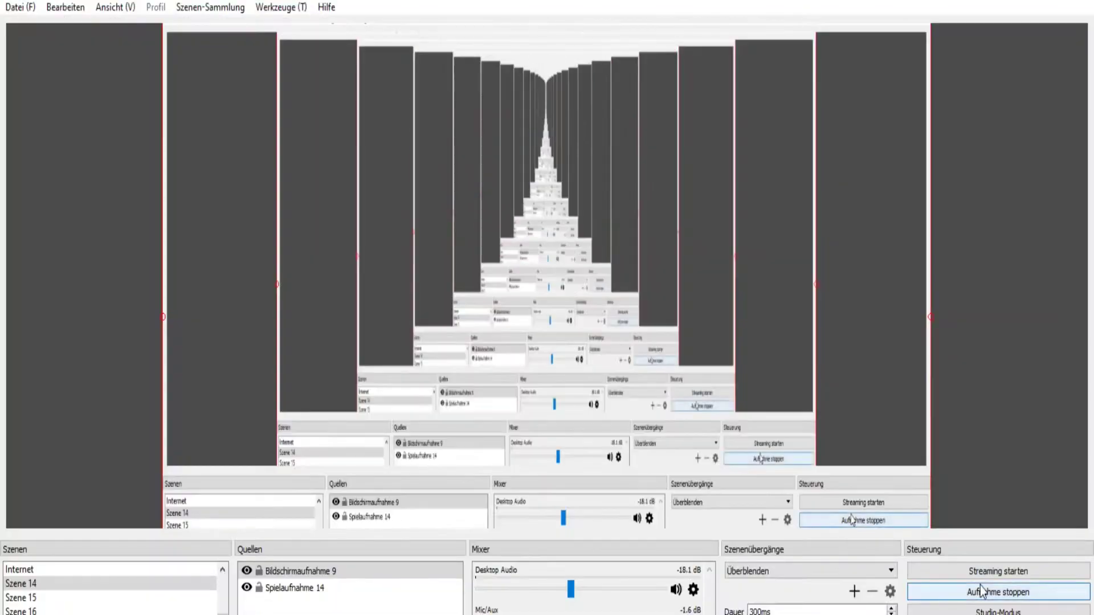